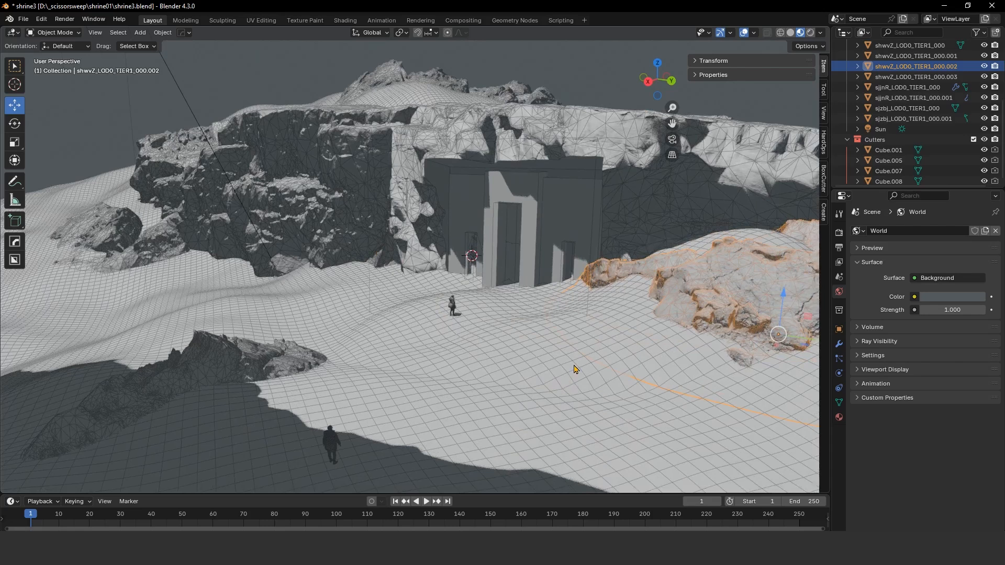
Step: Examine the shrine entrance, cliff and surrounding dunes from several angles with nothing selected
{"action": "middle_click_drag", "start_coordinate": [552, 330], "coordinate": [550, 329]}
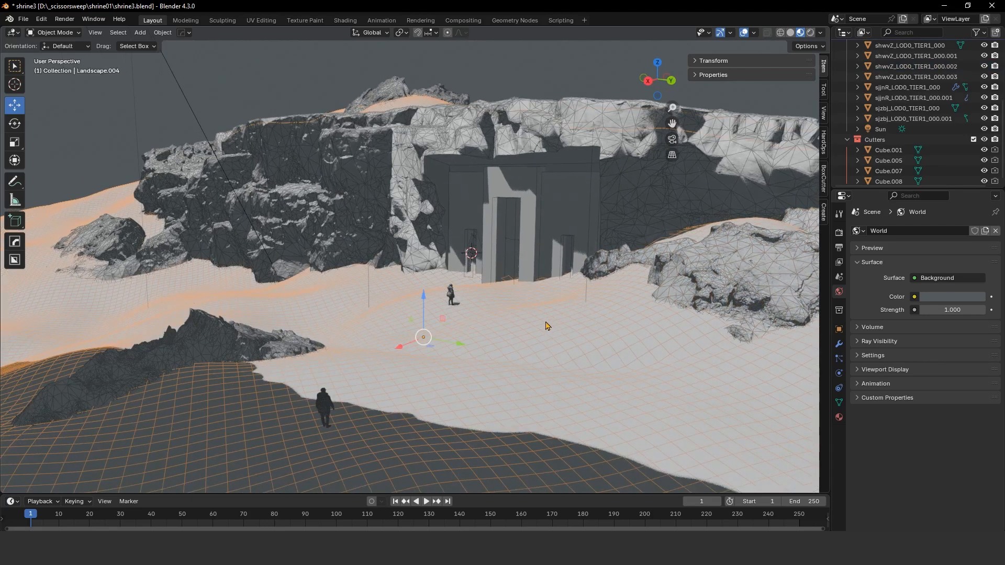
{"action": "middle_click_drag", "start_coordinate": [547, 325], "coordinate": [563, 320]}
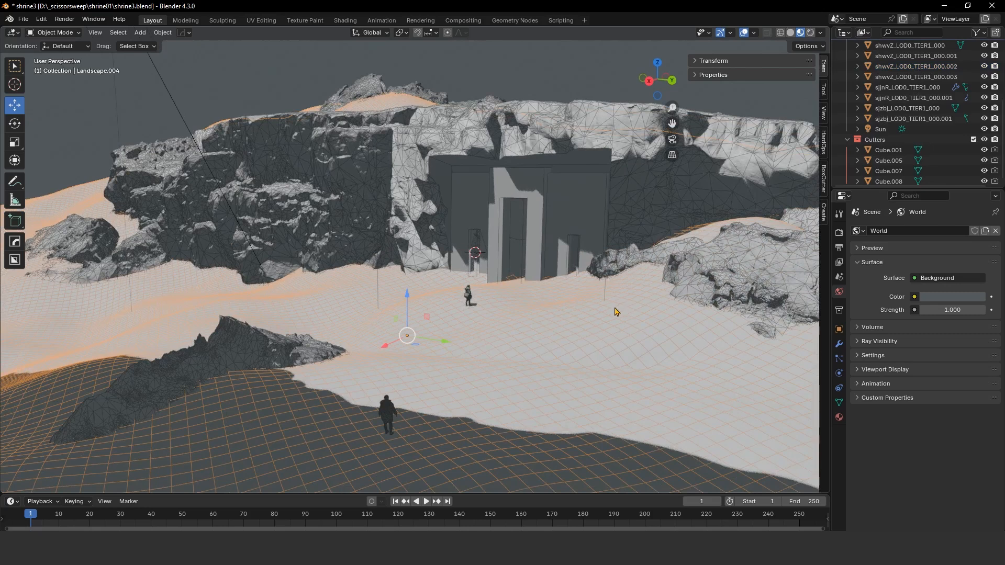
{"action": "middle_click_drag", "start_coordinate": [552, 285], "coordinate": [561, 287]}
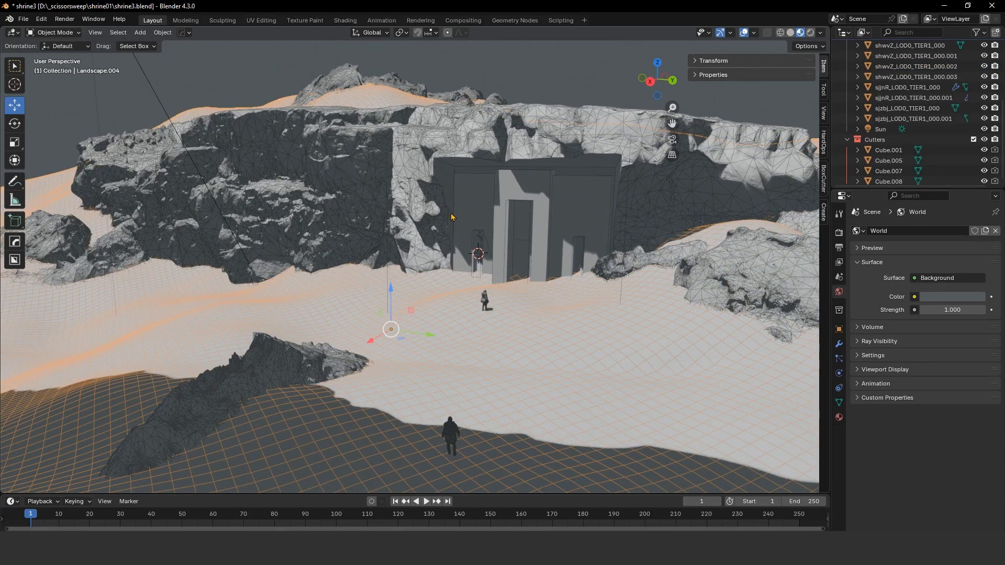
{"action": "middle_click_drag", "start_coordinate": [452, 214], "coordinate": [441, 215]}
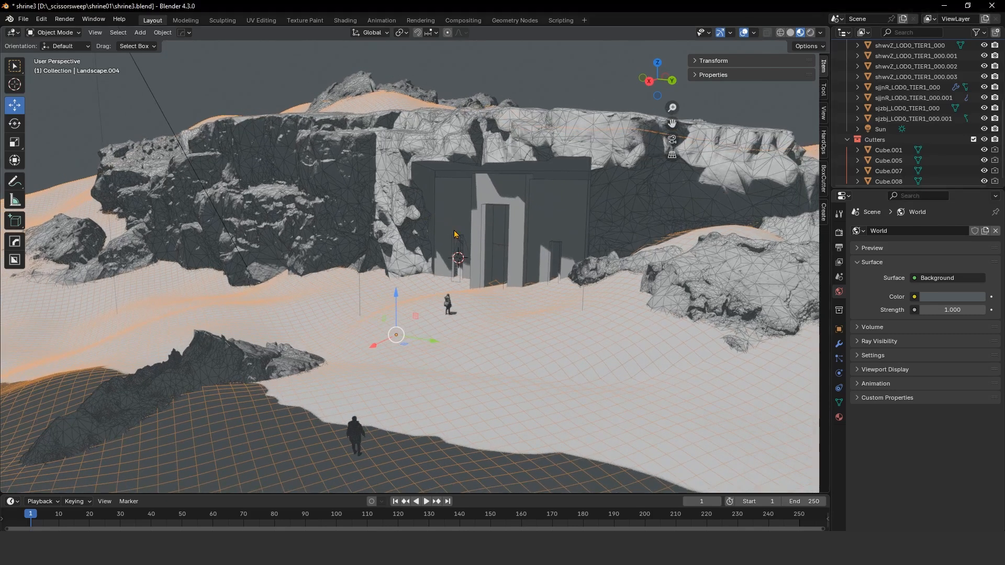
{"action": "scroll", "coordinate": [449, 231], "scroll_direction": "up", "scroll_amount": 3}
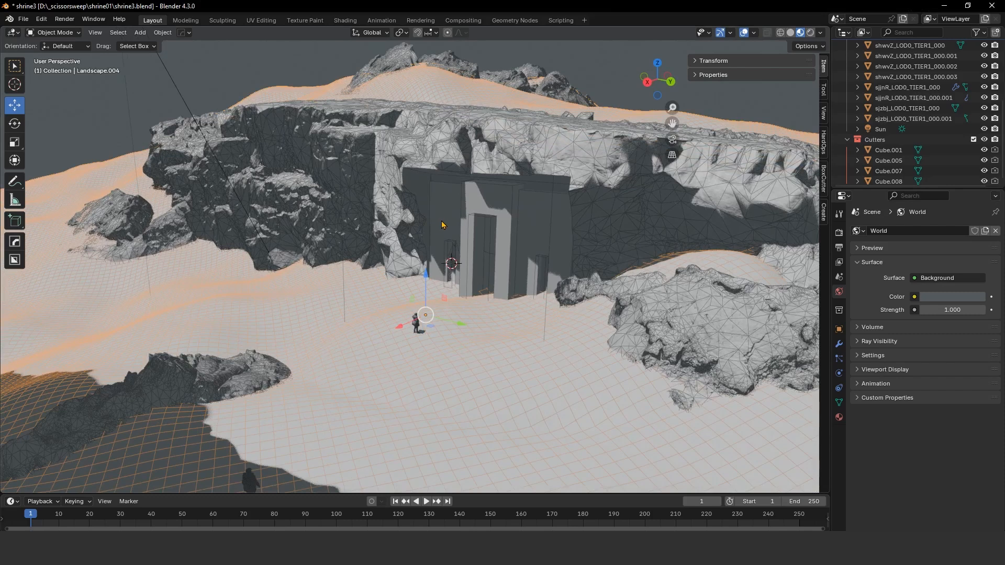
{"action": "scroll", "coordinate": [441, 224], "scroll_direction": "down", "scroll_amount": 3}
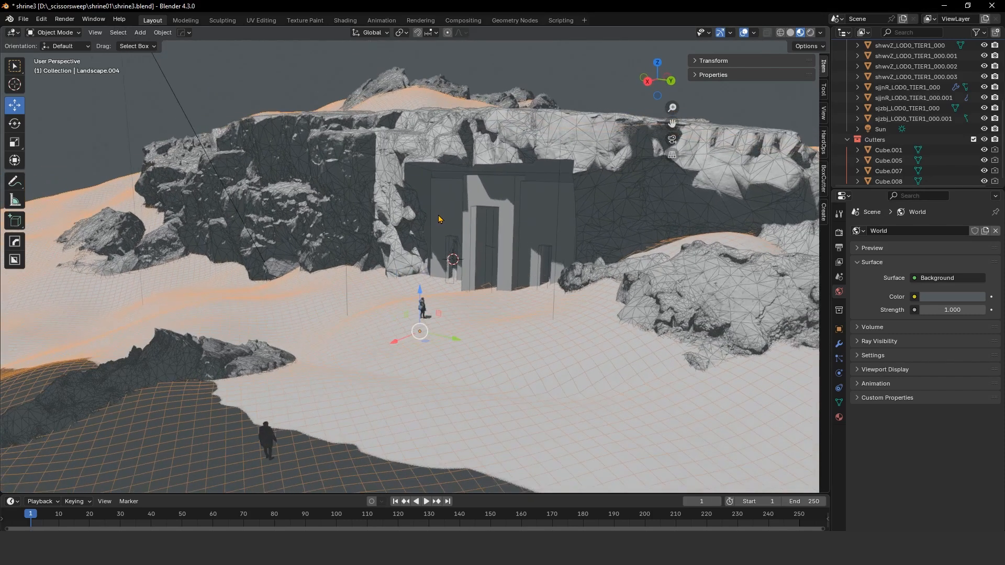
{"action": "scroll", "coordinate": [439, 217], "scroll_direction": "down", "scroll_amount": 2}
{"action": "left_click", "coordinate": [548, 104]}
{"action": "mouse_move", "coordinate": [445, 198]}
{"action": "middle_mouse_down"}
{"action": "mouse_move", "coordinate": [434, 185]}
{"action": "mouse_move", "coordinate": [427, 198]}
{"action": "middle_mouse_up"}
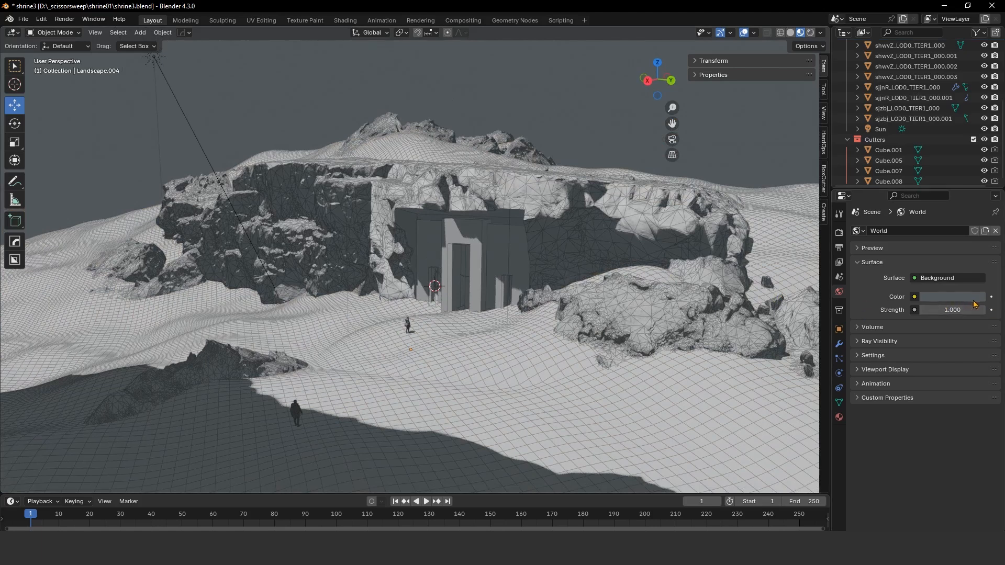
Step: Brighten the world background colour to a value of about 0.115
{"action": "left_click", "coordinate": [839, 310]}
{"action": "left_click", "coordinate": [841, 294]}
{"action": "left_click", "coordinate": [960, 299]}
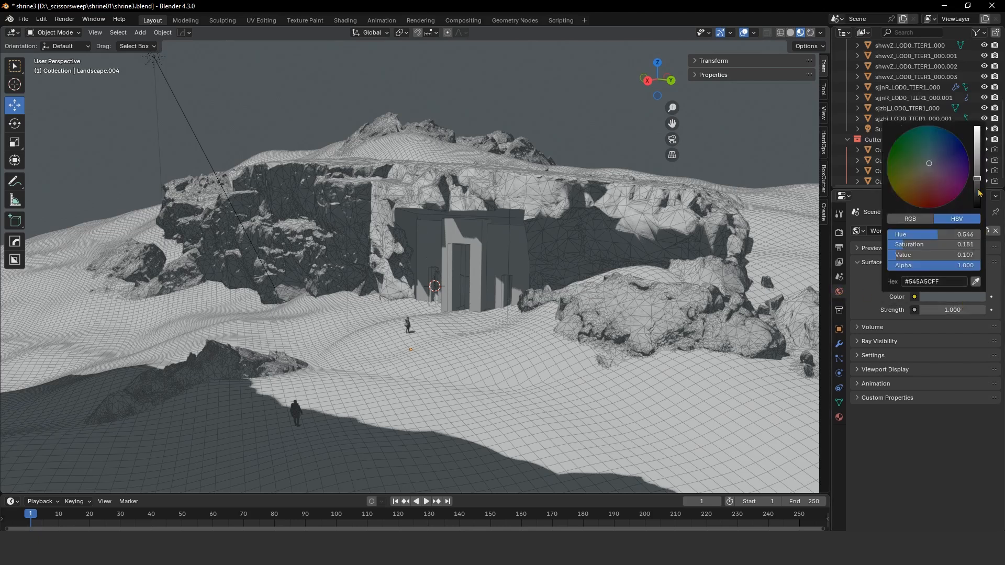
{"action": "left_click_drag", "start_coordinate": [980, 183], "coordinate": [977, 177]}
Step: Raise the brightness of the world background colour slightly further
{"action": "mouse_move", "coordinate": [565, 169]}
{"action": "middle_mouse_down"}
{"action": "mouse_move", "coordinate": [539, 164]}
{"action": "mouse_move", "coordinate": [581, 162]}
{"action": "mouse_move", "coordinate": [559, 174]}
{"action": "mouse_move", "coordinate": [567, 158]}
{"action": "middle_mouse_up"}
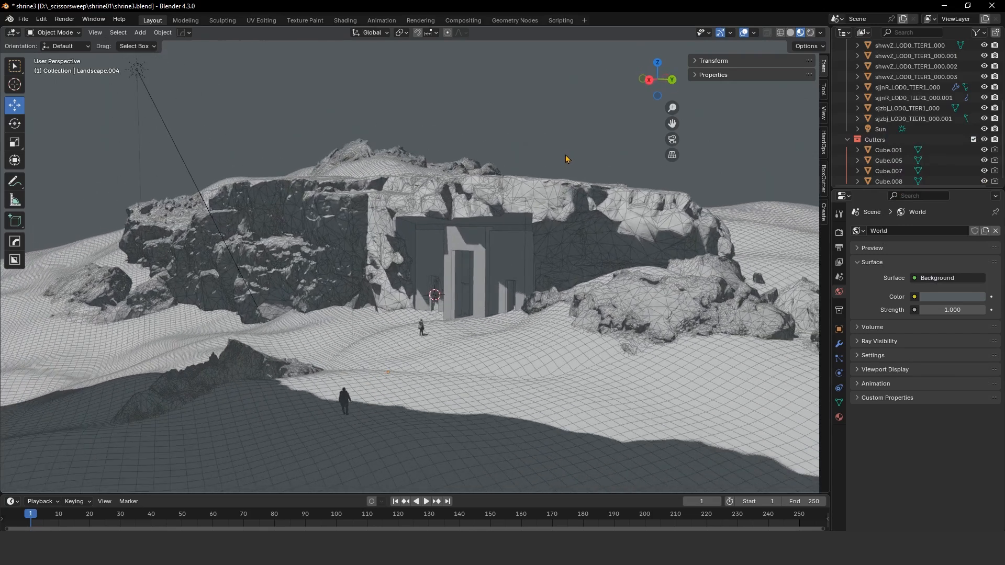
{"action": "scroll", "coordinate": [564, 158], "scroll_direction": "up", "scroll_amount": 2}
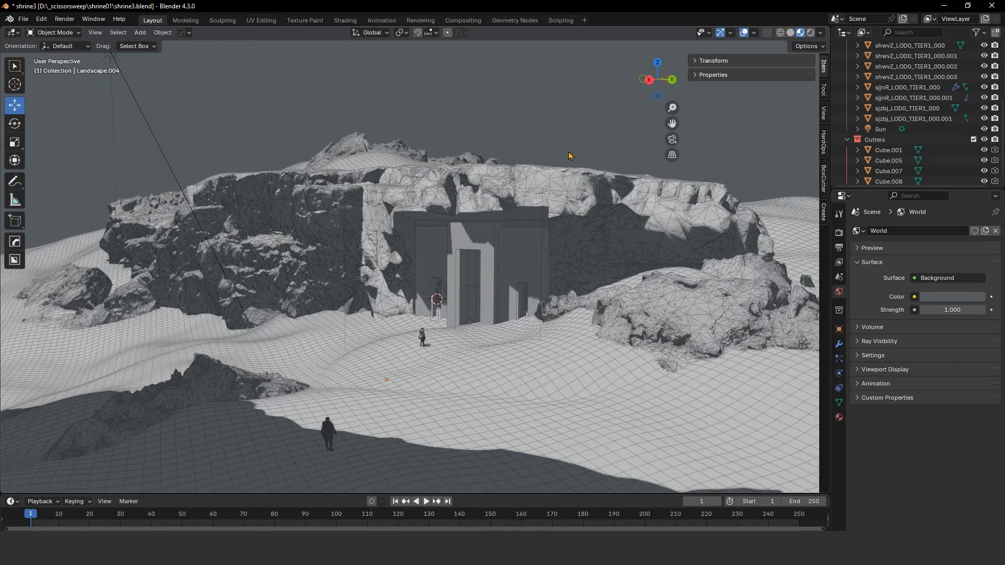
{"action": "middle_click_drag", "start_coordinate": [569, 152], "coordinate": [565, 174]}
{"action": "scroll", "coordinate": [564, 173], "scroll_direction": "up", "scroll_amount": 1}
{"action": "scroll", "coordinate": [576, 169], "scroll_direction": "up", "scroll_amount": 1}
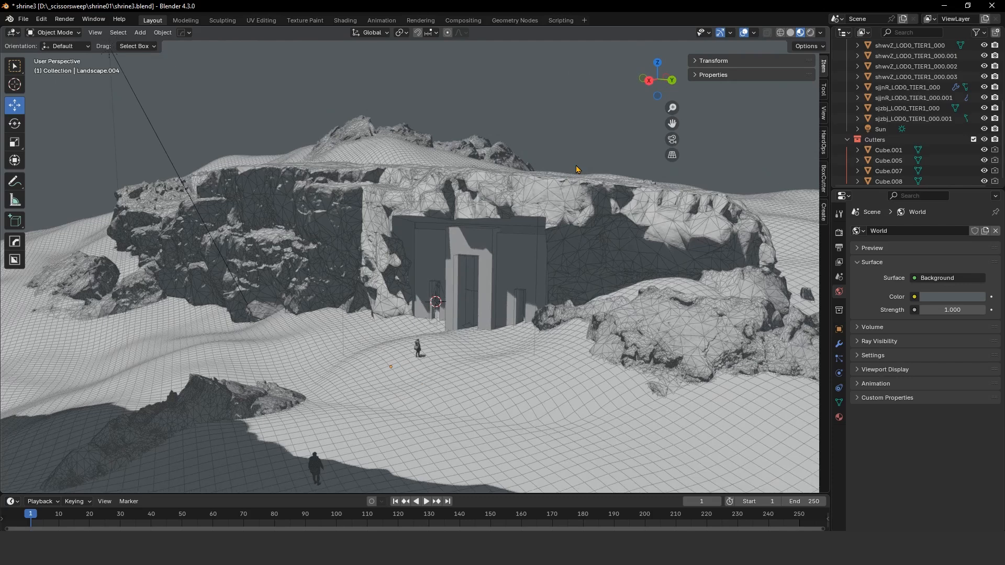
{"action": "mouse_move", "coordinate": [575, 169]}
{"action": "middle_mouse_down"}
{"action": "mouse_move", "coordinate": [565, 172]}
{"action": "mouse_move", "coordinate": [595, 171]}
{"action": "mouse_move", "coordinate": [564, 171]}
{"action": "middle_mouse_up"}
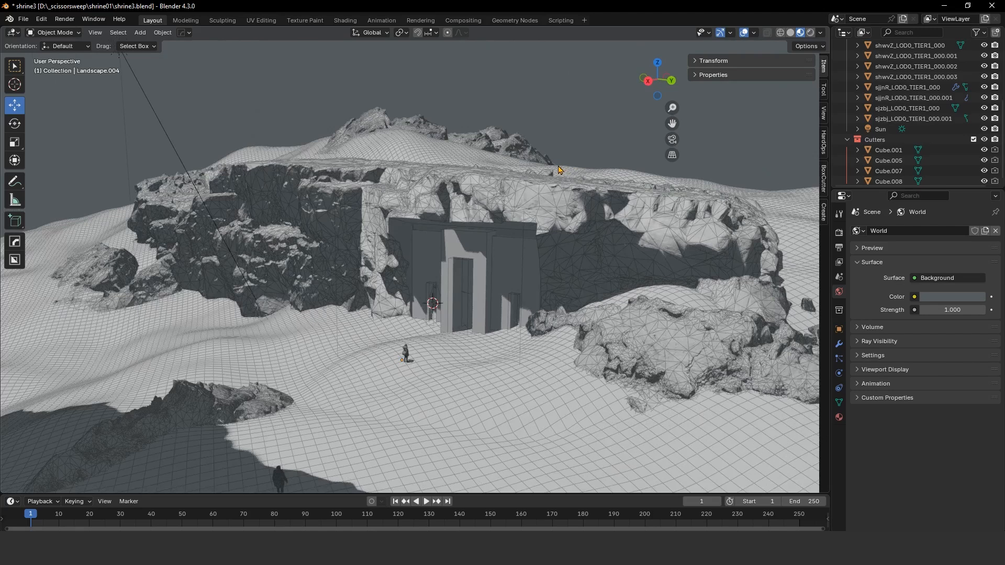
{"action": "middle_click_drag", "start_coordinate": [559, 170], "coordinate": [574, 170]}
{"action": "middle_click_drag", "start_coordinate": [599, 220], "coordinate": [574, 190]}
{"action": "left_click", "coordinate": [936, 300]}
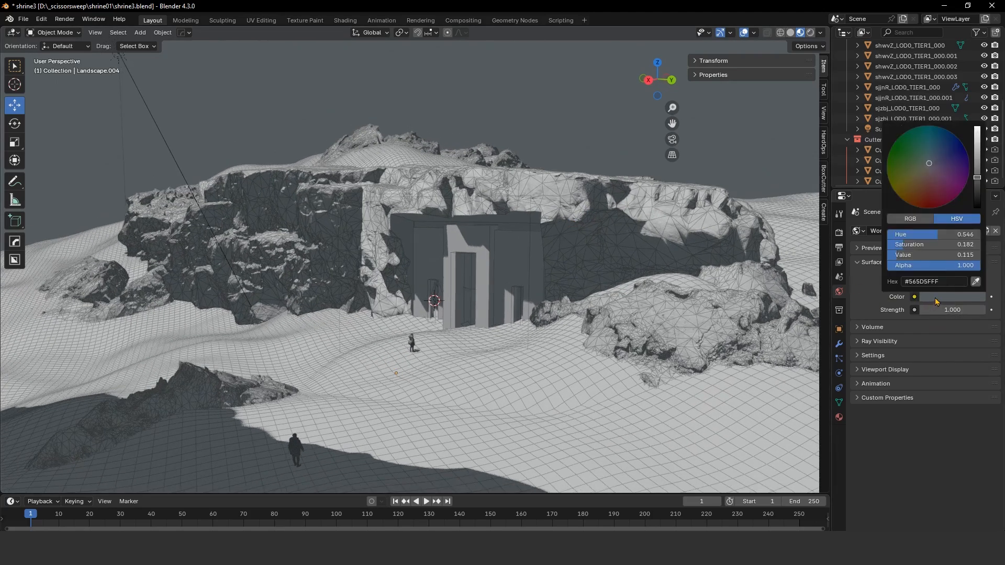
{"action": "mouse_move", "coordinate": [977, 180]}
{"action": "left_mouse_down"}
{"action": "mouse_move", "coordinate": [977, 190]}
{"action": "mouse_move", "coordinate": [977, 177]}
{"action": "left_mouse_up"}
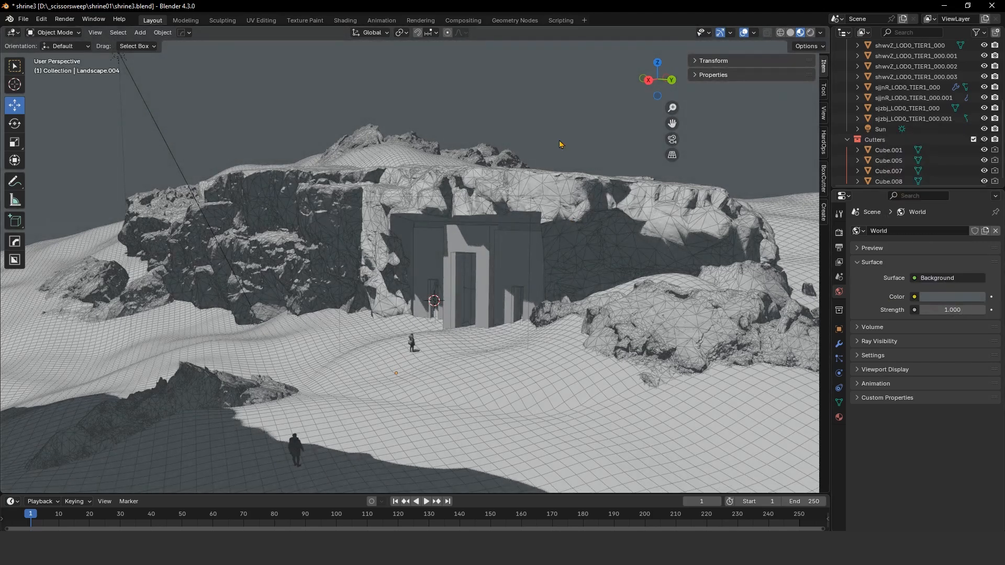
Step: Examine the overall composition from near and far, comparing the foreground shadow, cliff, shrine doorway and two human figures
{"action": "scroll", "coordinate": [557, 154], "scroll_direction": "down", "scroll_amount": 4}
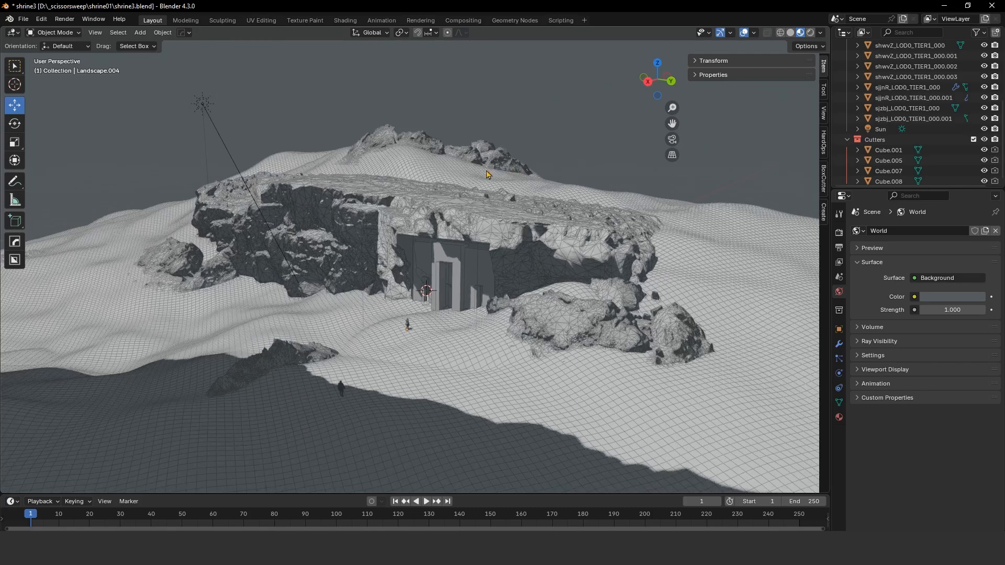
{"action": "scroll", "coordinate": [500, 258], "scroll_direction": "up", "scroll_amount": 4}
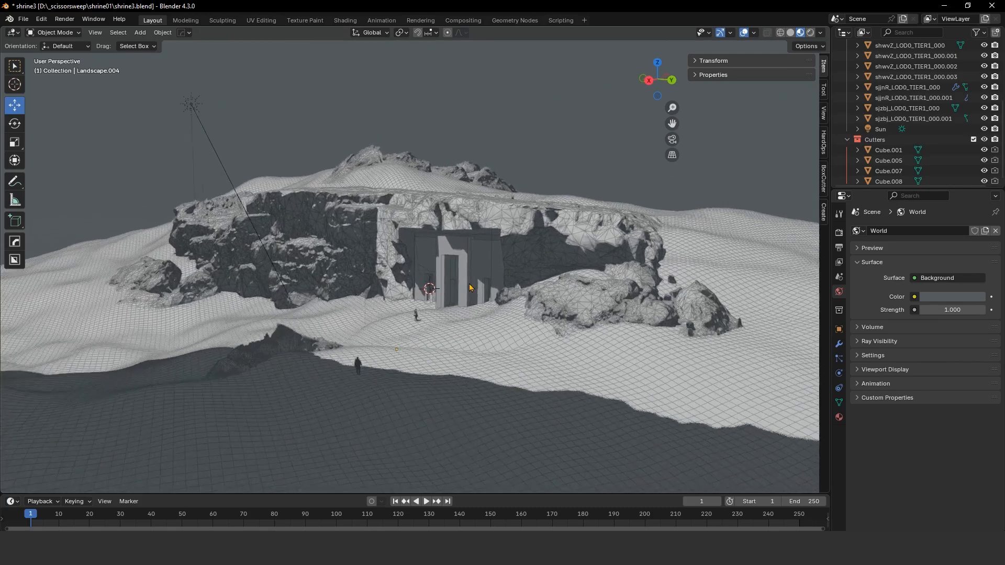
{"action": "scroll", "coordinate": [471, 281], "scroll_direction": "up", "scroll_amount": 1}
{"action": "scroll", "coordinate": [424, 175], "scroll_direction": "down", "scroll_amount": 1}
{"action": "scroll", "coordinate": [427, 179], "scroll_direction": "up", "scroll_amount": 1}
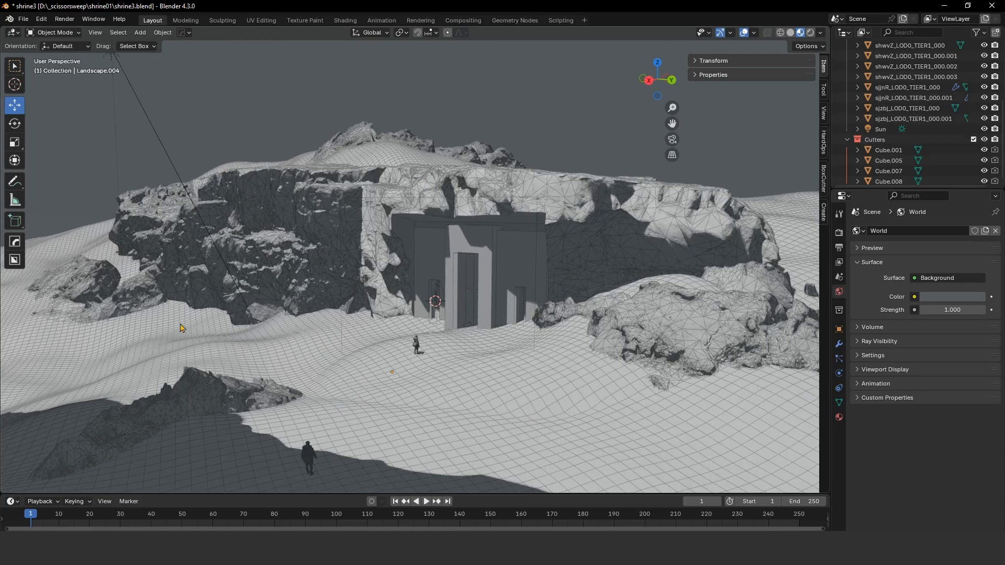
{"action": "scroll", "coordinate": [342, 355], "scroll_direction": "up", "scroll_amount": 2}
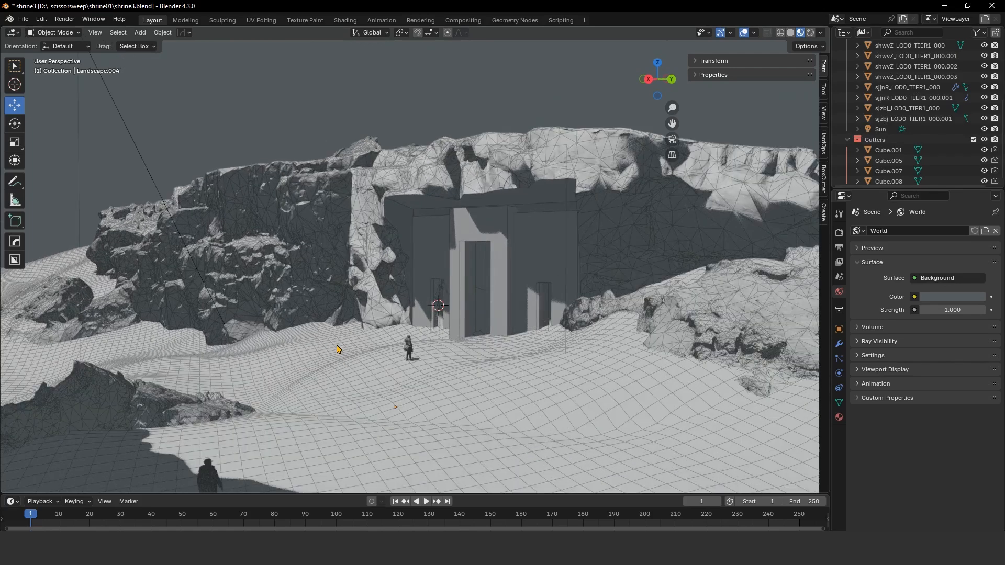
{"action": "scroll", "coordinate": [543, 416], "scroll_direction": "down", "scroll_amount": 5}
{"action": "scroll", "coordinate": [511, 334], "scroll_direction": "up", "scroll_amount": 4}
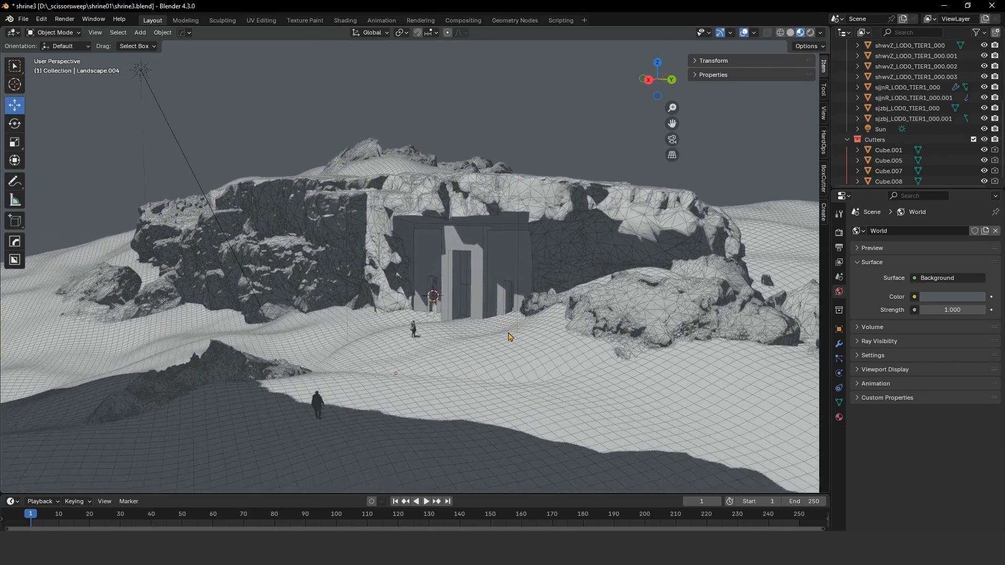
{"action": "mouse_move", "coordinate": [464, 365]}
{"action": "middle_mouse_down"}
{"action": "mouse_move", "coordinate": [483, 357]}
{"action": "mouse_move", "coordinate": [460, 362]}
{"action": "middle_mouse_up"}
{"action": "mouse_move", "coordinate": [413, 313]}
{"action": "middle_mouse_down"}
{"action": "mouse_move", "coordinate": [398, 317]}
{"action": "mouse_move", "coordinate": [417, 326]}
{"action": "middle_mouse_up"}
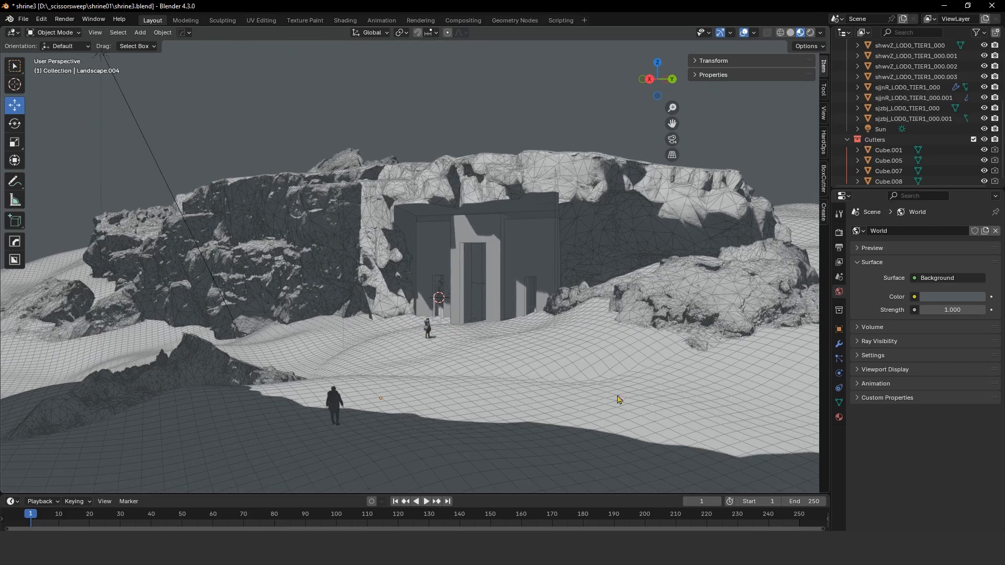
{"action": "middle_click_drag", "start_coordinate": [355, 320], "coordinate": [430, 318]}
{"action": "scroll", "coordinate": [341, 325], "scroll_direction": "up", "scroll_amount": 2}
{"action": "scroll", "coordinate": [355, 323], "scroll_direction": "down", "scroll_amount": 2}
{"action": "scroll", "coordinate": [404, 274], "scroll_direction": "up", "scroll_amount": 1}
{"action": "scroll", "coordinate": [408, 269], "scroll_direction": "up", "scroll_amount": 1}
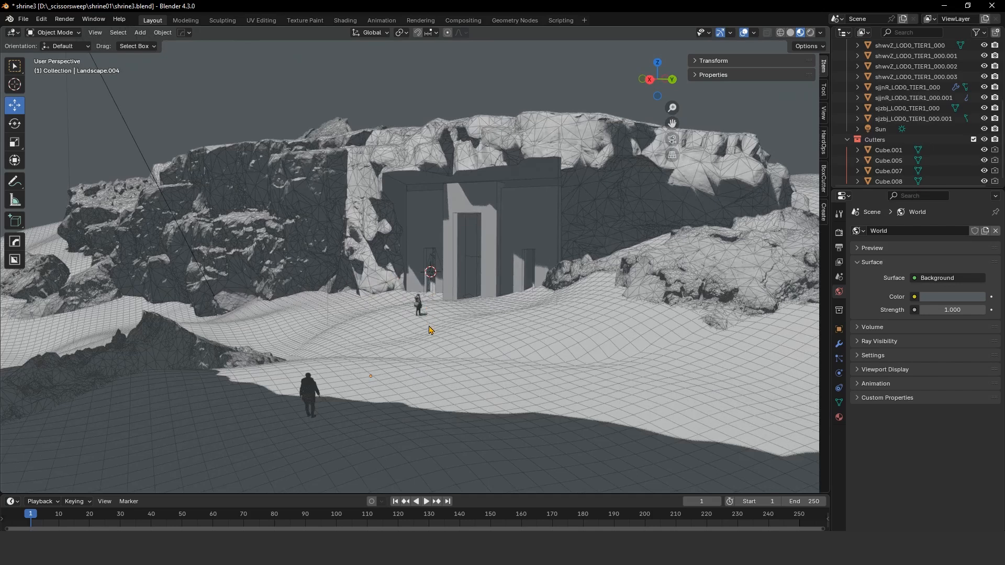
{"action": "middle_click_drag", "start_coordinate": [674, 225], "coordinate": [668, 233]}
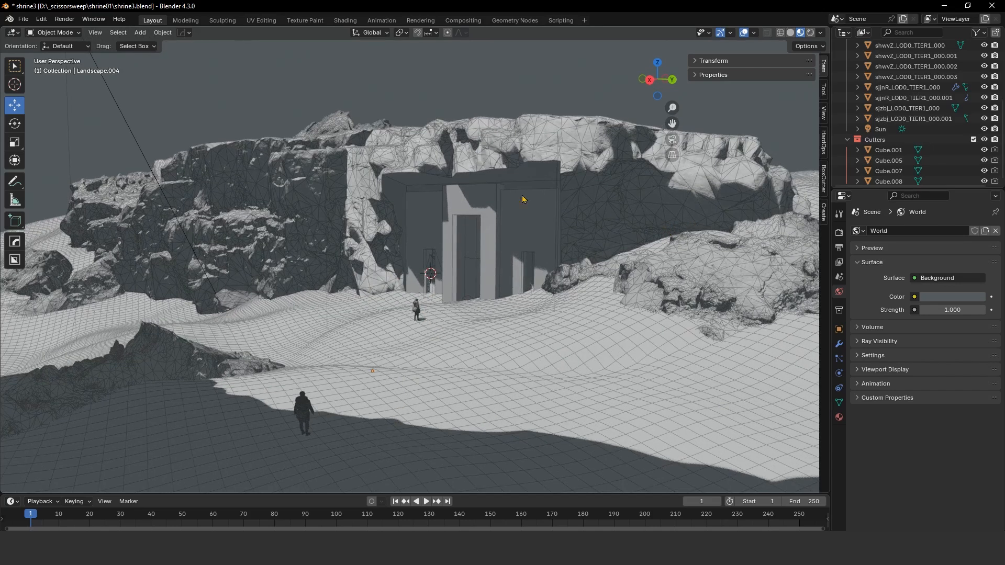
{"action": "middle_click_drag", "start_coordinate": [498, 264], "coordinate": [498, 259]}
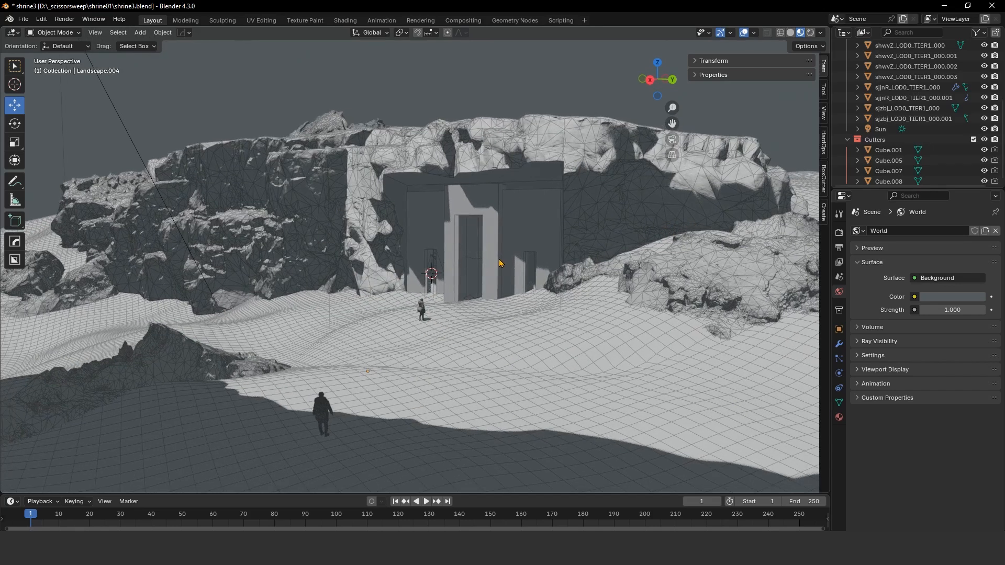
Step: Select the main cliff mesh and the rock mesh floating off the landscape, and inspect the floating rock's shadow across the foreground
{"action": "left_click", "coordinate": [599, 171]}
{"action": "mouse_move", "coordinate": [602, 164]}
{"action": "middle_mouse_down"}
{"action": "mouse_move", "coordinate": [580, 189]}
{"action": "mouse_move", "coordinate": [590, 174]}
{"action": "middle_mouse_up"}
{"action": "scroll", "coordinate": [554, 218], "scroll_direction": "down", "scroll_amount": 6}
{"action": "middle_click_drag", "start_coordinate": [554, 217], "coordinate": [467, 273]}
{"action": "scroll", "coordinate": [433, 224], "scroll_direction": "down", "scroll_amount": 2}
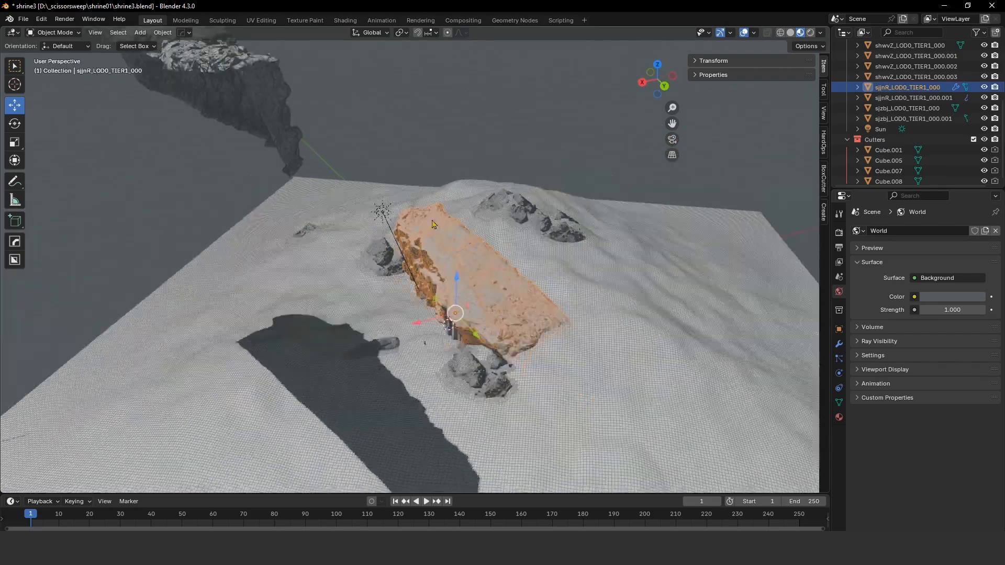
{"action": "left_click", "coordinate": [267, 111]}
{"action": "middle_click_drag", "start_coordinate": [267, 111], "coordinate": [454, 201]}
{"action": "middle_click_drag", "start_coordinate": [426, 292], "coordinate": [522, 190], "text": "ctrl"}
{"action": "middle_click_drag", "start_coordinate": [521, 274], "coordinate": [479, 184], "text": "shift"}
{"action": "middle_click_drag", "start_coordinate": [478, 284], "coordinate": [388, 225], "text": "shift"}
{"action": "middle_click_drag", "start_coordinate": [461, 208], "coordinate": [495, 187], "text": "shift"}
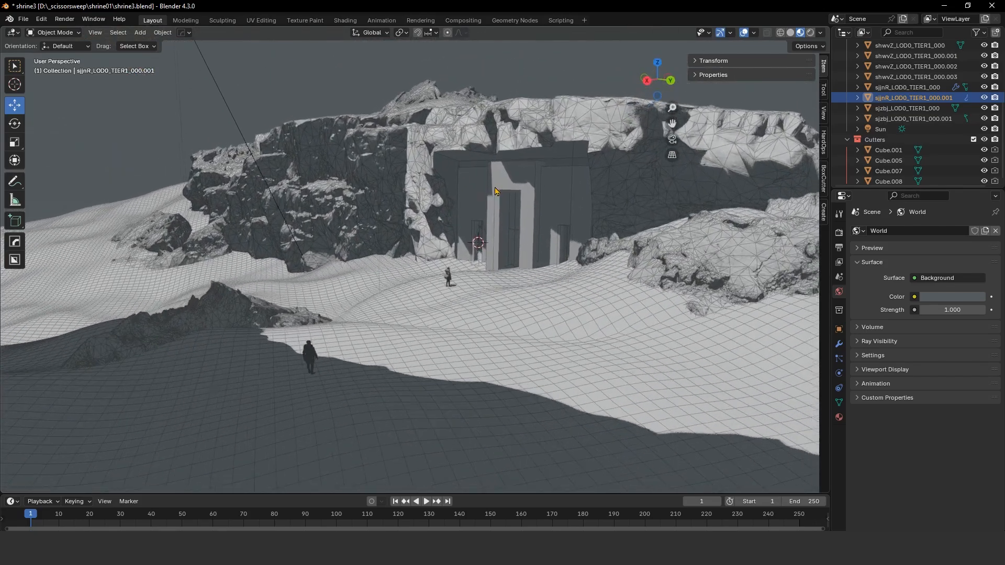
Step: Examine the floating shadow-casting rock up close and compare it with the shaded foreground in front of the shrine
{"action": "middle_click_drag", "start_coordinate": [296, 318], "coordinate": [383, 269]}
{"action": "scroll", "coordinate": [428, 287], "scroll_direction": "down", "scroll_amount": 4}
{"action": "scroll", "coordinate": [314, 170], "scroll_direction": "up", "scroll_amount": 3}
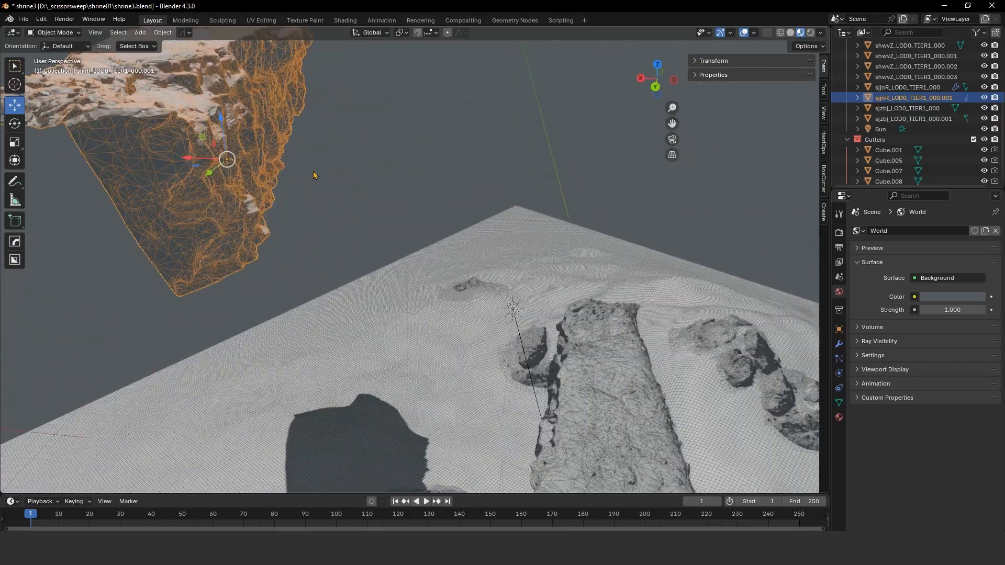
{"action": "middle_click_drag", "start_coordinate": [253, 120], "coordinate": [352, 129]}
{"action": "scroll", "coordinate": [426, 148], "scroll_direction": "up", "scroll_amount": 6}
{"action": "middle_click_drag", "start_coordinate": [465, 109], "coordinate": [408, 212], "text": "shift"}
{"action": "scroll", "coordinate": [398, 139], "scroll_direction": "down", "scroll_amount": 1}
{"action": "scroll", "coordinate": [399, 193], "scroll_direction": "up", "scroll_amount": 3}
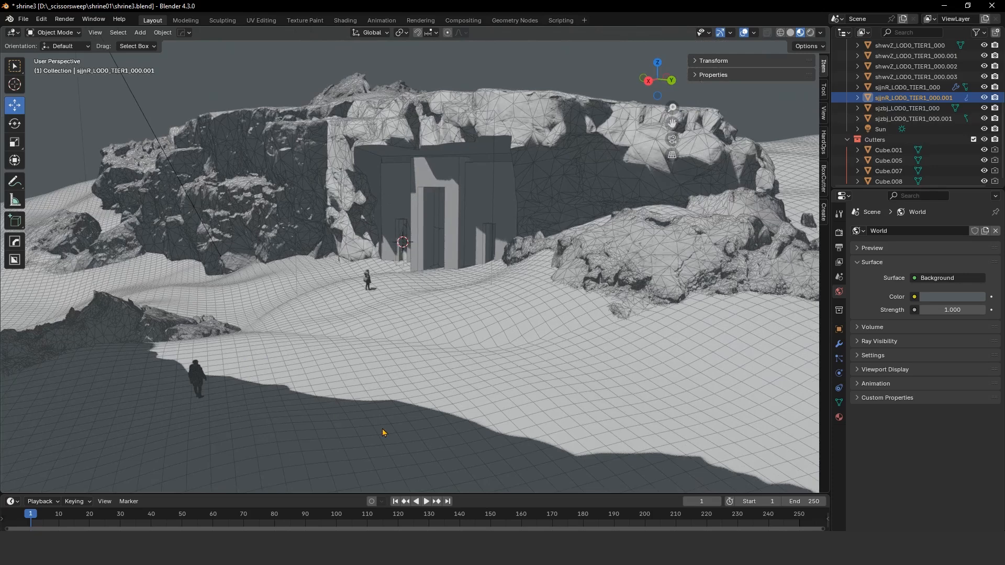
{"action": "scroll", "coordinate": [390, 315], "scroll_direction": "down", "scroll_amount": 1}
{"action": "middle_click_drag", "start_coordinate": [390, 314], "coordinate": [439, 340], "text": "shift"}
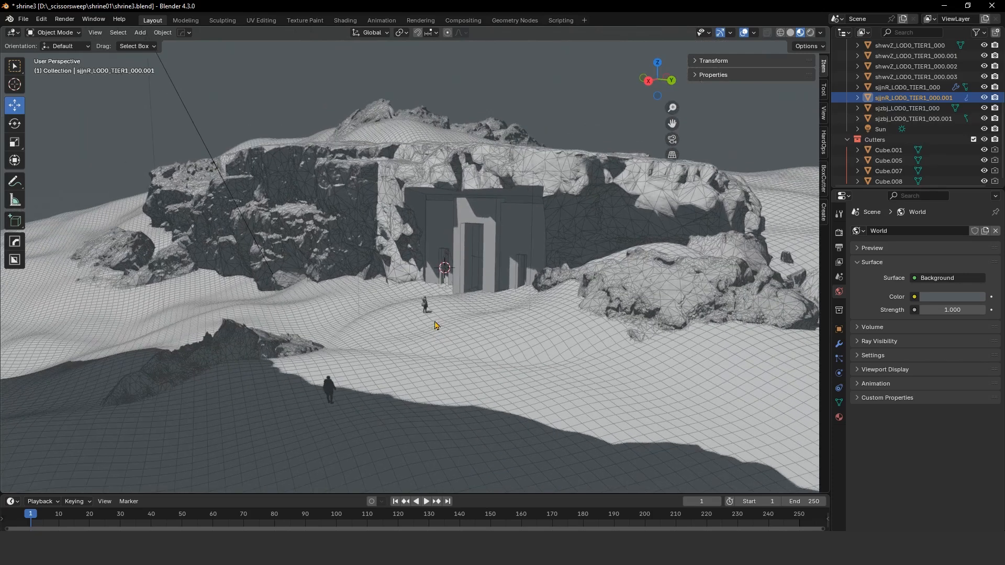
Step: Pick out the human figure near the entrance and the one in the foreground shadow, and clear the selection
{"action": "scroll", "coordinate": [435, 327], "scroll_direction": "up", "scroll_amount": 4}
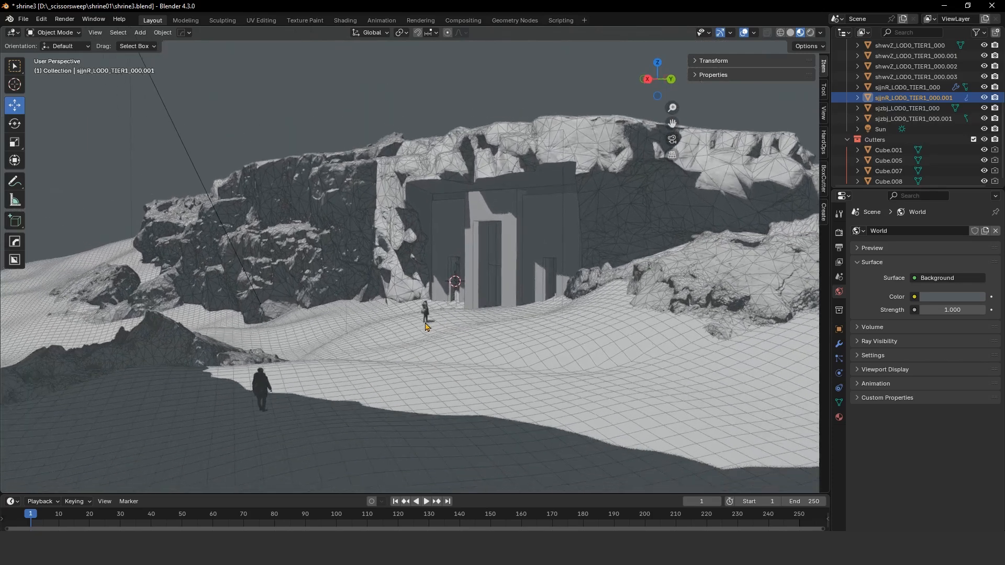
{"action": "middle_click_drag", "start_coordinate": [425, 328], "coordinate": [418, 329]}
{"action": "left_click", "coordinate": [422, 317]}
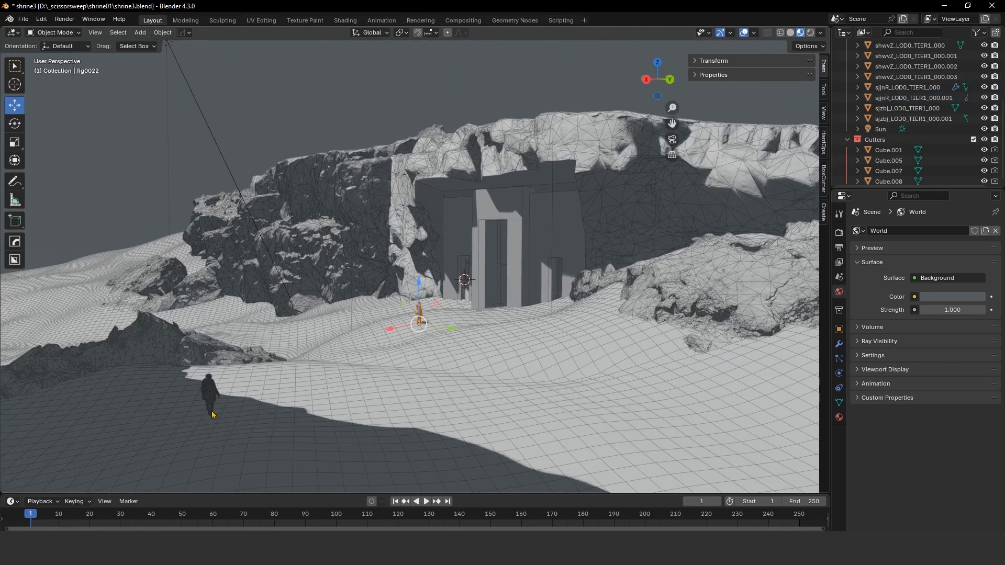
{"action": "left_click", "coordinate": [213, 396], "text": "shift"}
{"action": "left_click", "coordinate": [341, 122]}
{"action": "middle_click_drag", "start_coordinate": [370, 279], "coordinate": [383, 282]}
{"action": "middle_click_drag", "start_coordinate": [437, 326], "coordinate": [428, 324]}
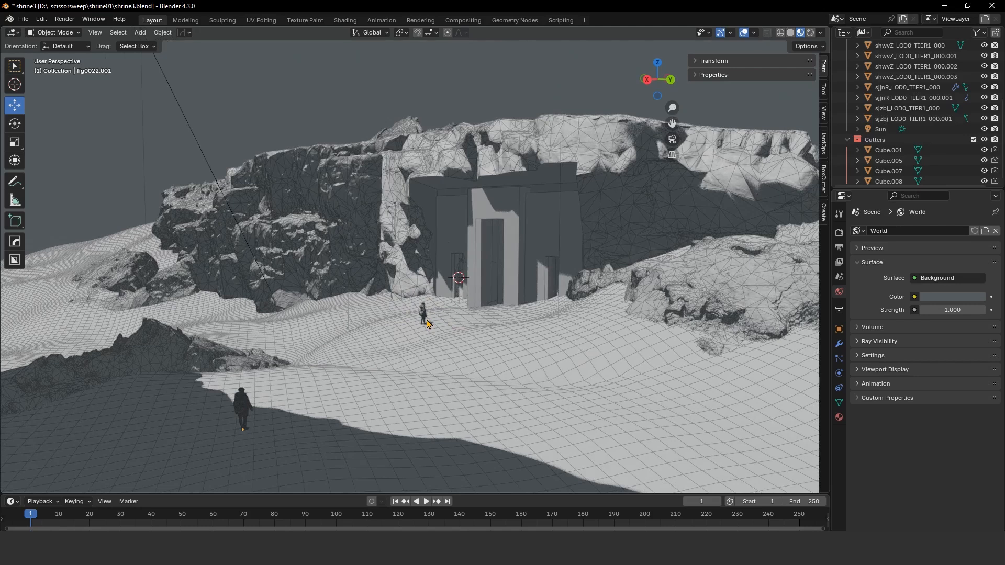
Step: Try moving both human figures away to the far rocks to view the scene without them, and undo the move
{"action": "left_click", "coordinate": [423, 315]}
{"action": "left_click", "coordinate": [243, 409], "text": "shift"}
{"action": "left_click_drag", "start_coordinate": [394, 372], "coordinate": [51, 318]}
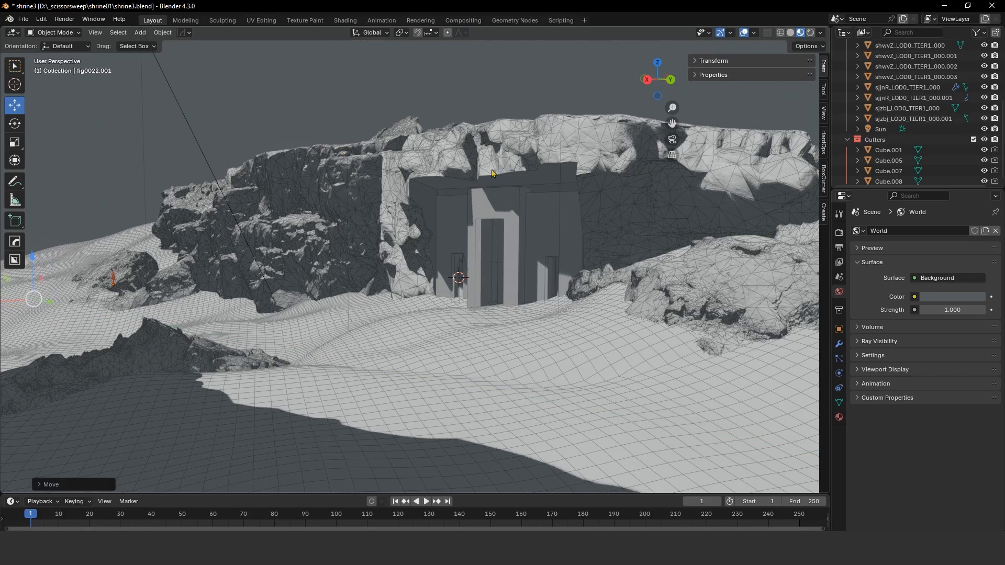
{"action": "middle_click_drag", "start_coordinate": [467, 169], "coordinate": [505, 158]}
{"action": "middle_click_drag", "start_coordinate": [643, 199], "coordinate": [633, 196]}
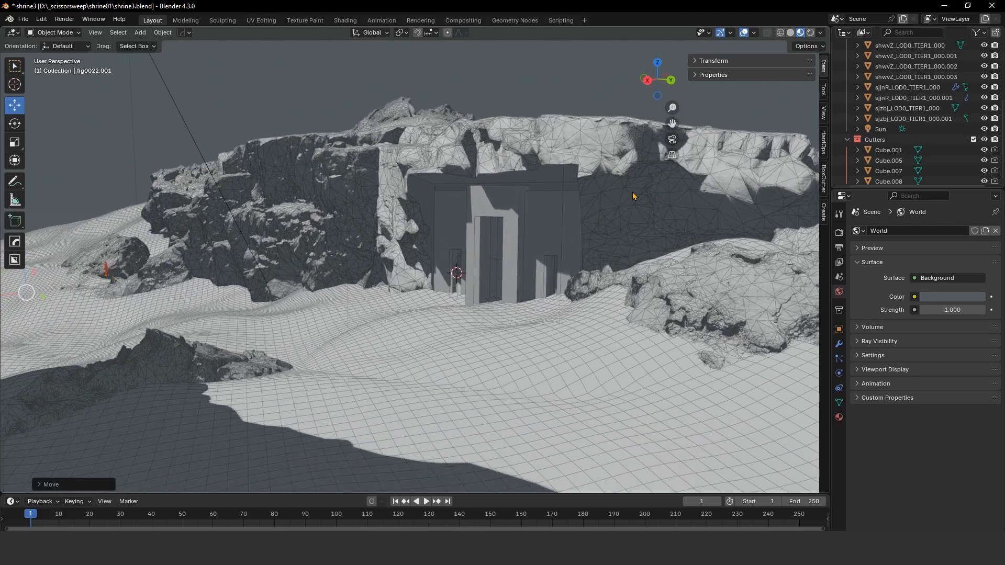
{"action": "middle_click_drag", "start_coordinate": [628, 212], "coordinate": [622, 214]}
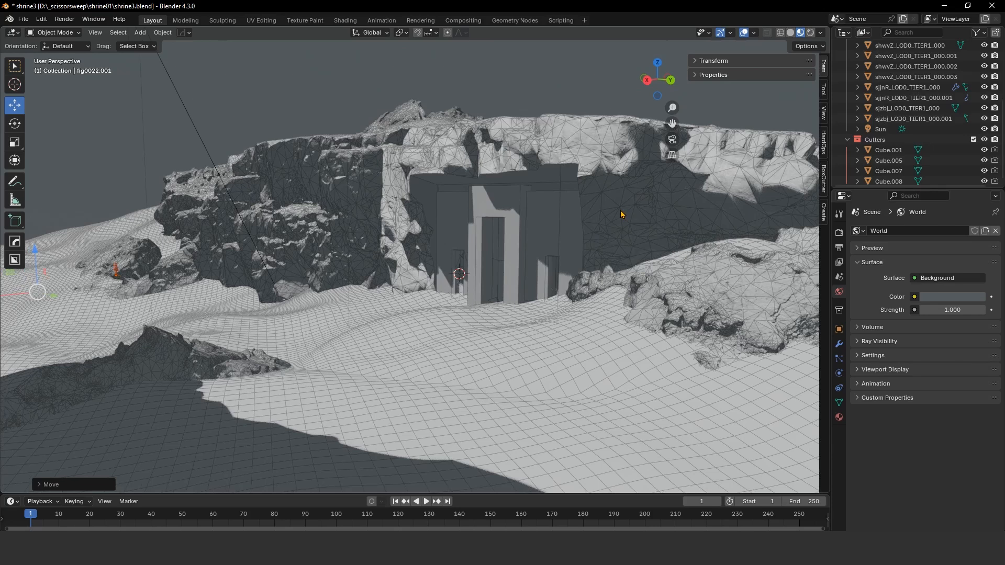
{"action": "key", "text": "ctrl+z"}
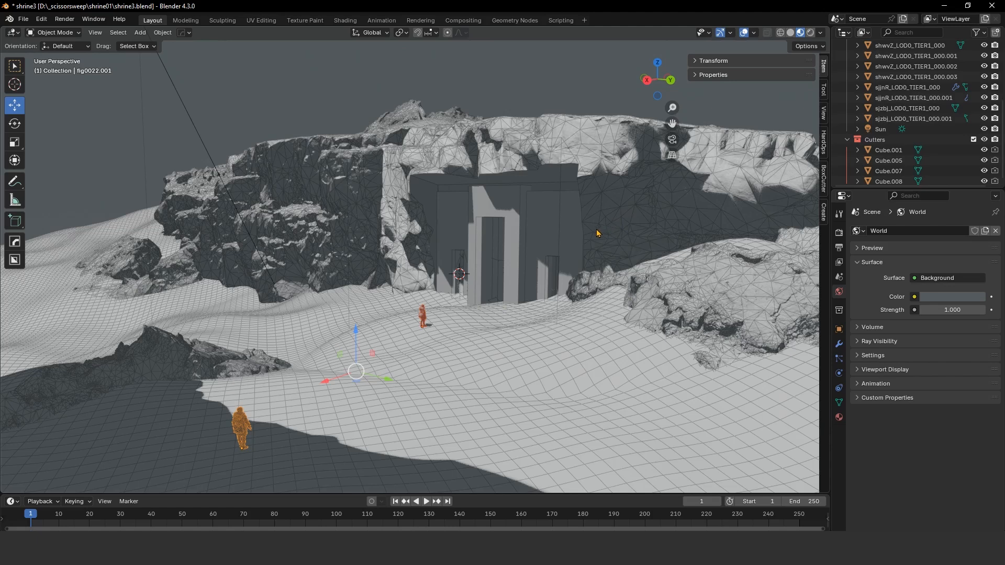
Step: Pick out the human figure near the shrine entrance, clear the selection, and review the cliff composition from slightly different angles
{"action": "mouse_move", "coordinate": [591, 234]}
{"action": "middle_mouse_down"}
{"action": "mouse_move", "coordinate": [609, 234]}
{"action": "mouse_move", "coordinate": [589, 231]}
{"action": "middle_mouse_up"}
{"action": "left_click", "coordinate": [426, 316]}
{"action": "left_click", "coordinate": [556, 101]}
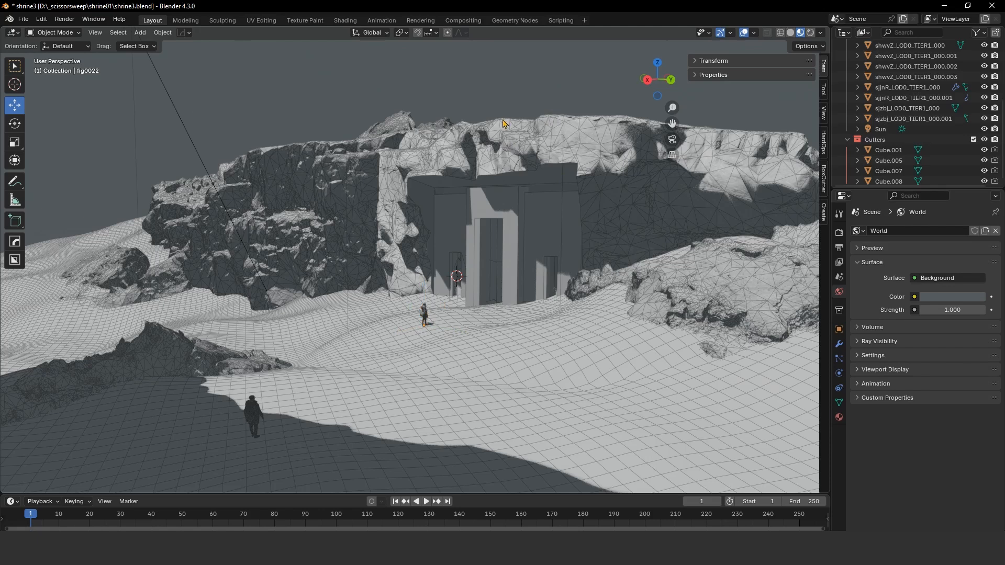
{"action": "middle_click_drag", "start_coordinate": [524, 139], "coordinate": [541, 150]}
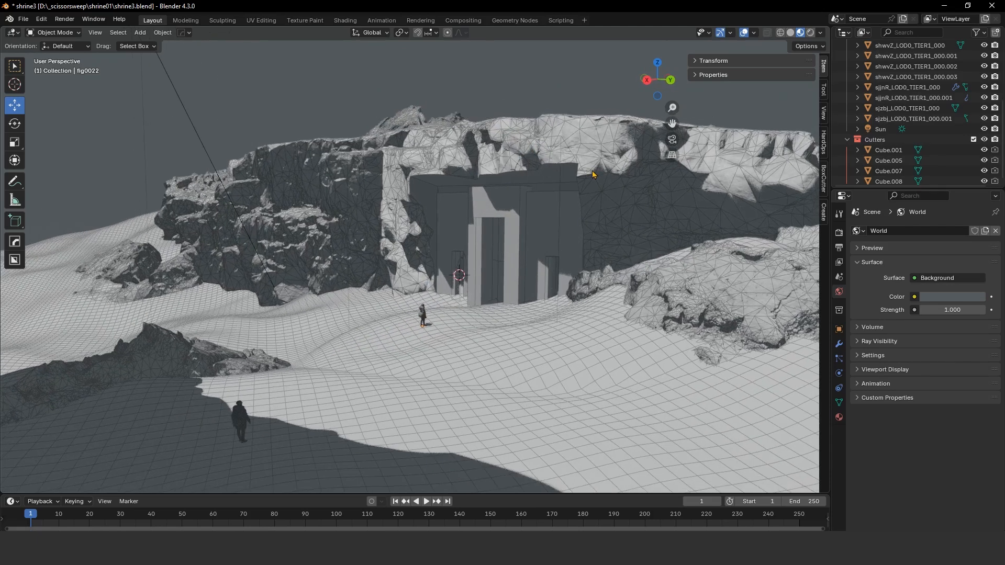
{"action": "middle_click_drag", "start_coordinate": [423, 188], "coordinate": [362, 208]}
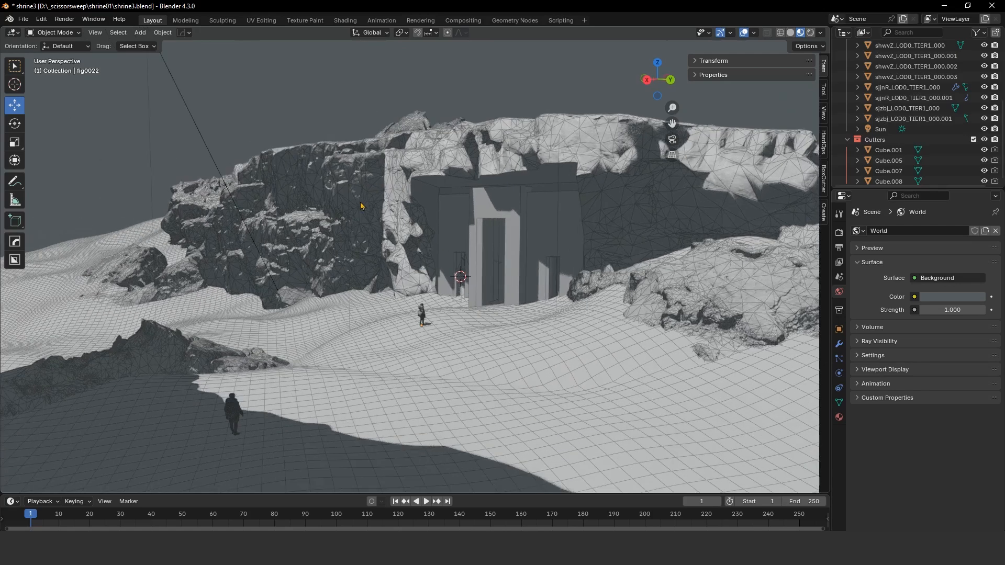
{"action": "left_click", "coordinate": [557, 87]}
{"action": "middle_click_drag", "start_coordinate": [523, 126], "coordinate": [528, 133]}
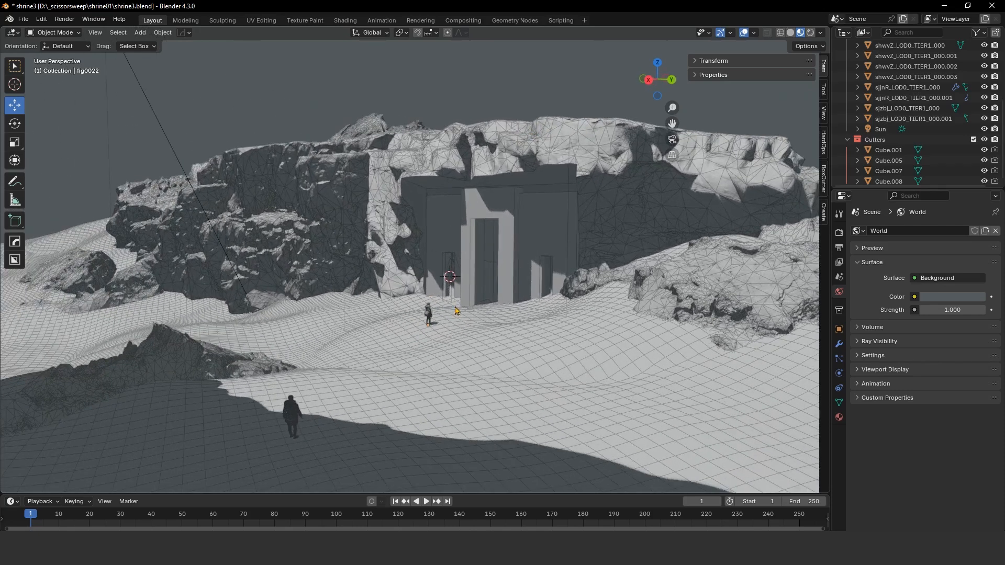
Step: Select the entrance figure and the foreground figure in turn to compare their apparent scale, and clear the selection
{"action": "left_click", "coordinate": [430, 316]}
{"action": "left_click", "coordinate": [291, 415]}
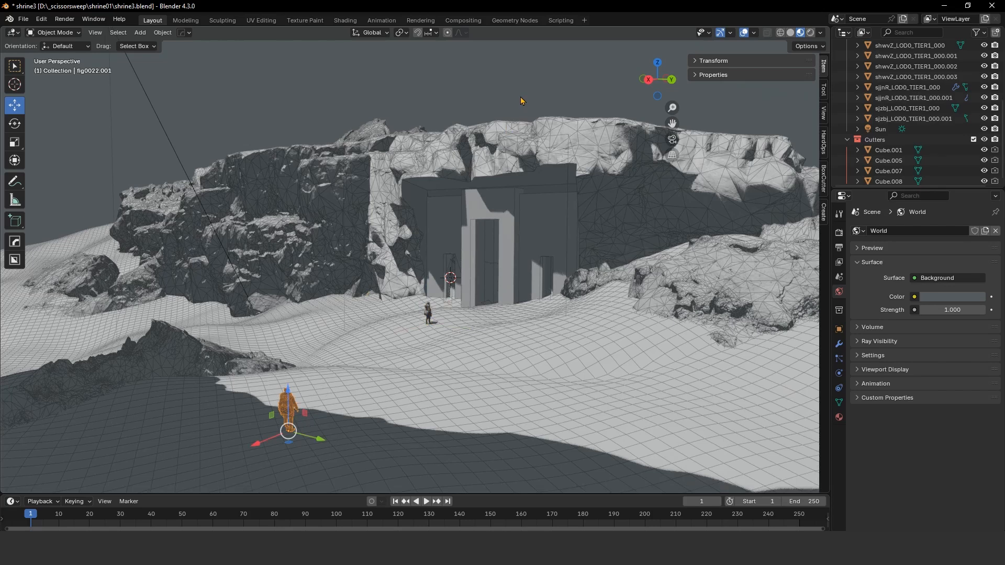
{"action": "key", "text": "alt+a"}
{"action": "left_click", "coordinate": [429, 314]}
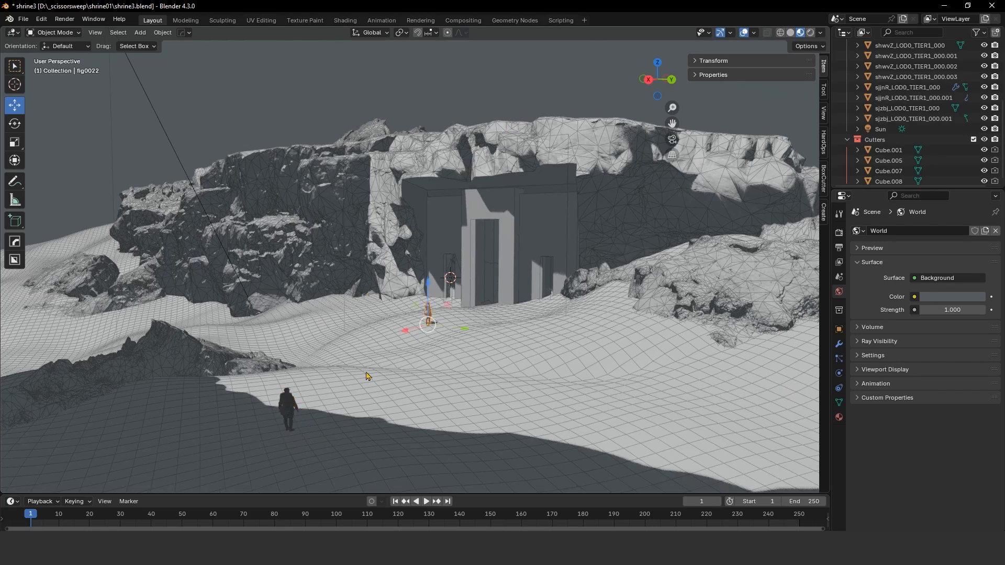
{"action": "left_click", "coordinate": [274, 411]}
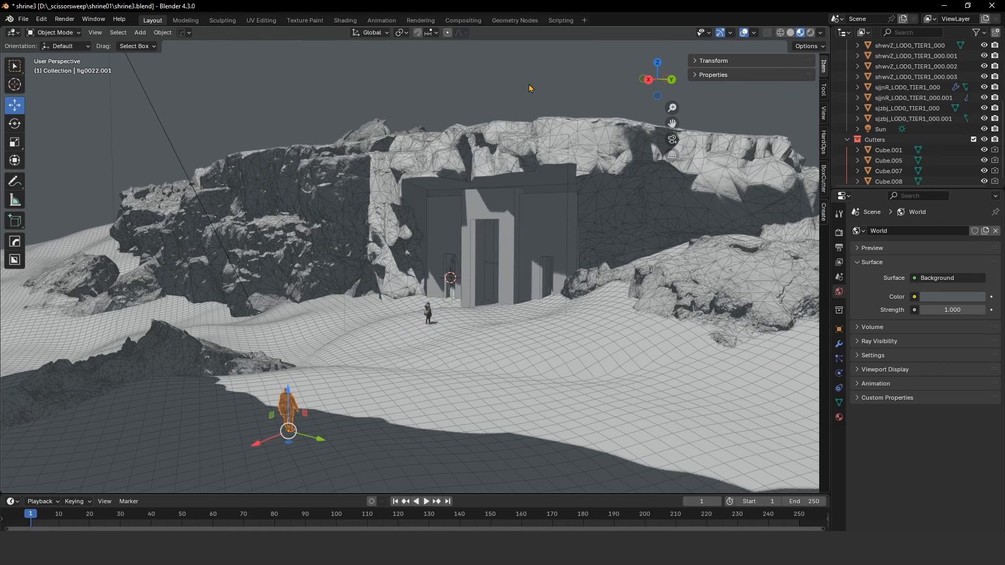
{"action": "key", "text": "alt+a"}
{"action": "left_click", "coordinate": [428, 314]}
{"action": "key", "text": "alt+a"}
Step: Pick out the foreground rock outcrop, the rocks beside the shrine and the shrine doorway in turn, and clear the selection
{"action": "middle_click_drag", "start_coordinate": [514, 170], "coordinate": [167, 343]}
{"action": "left_click", "coordinate": [182, 344]}
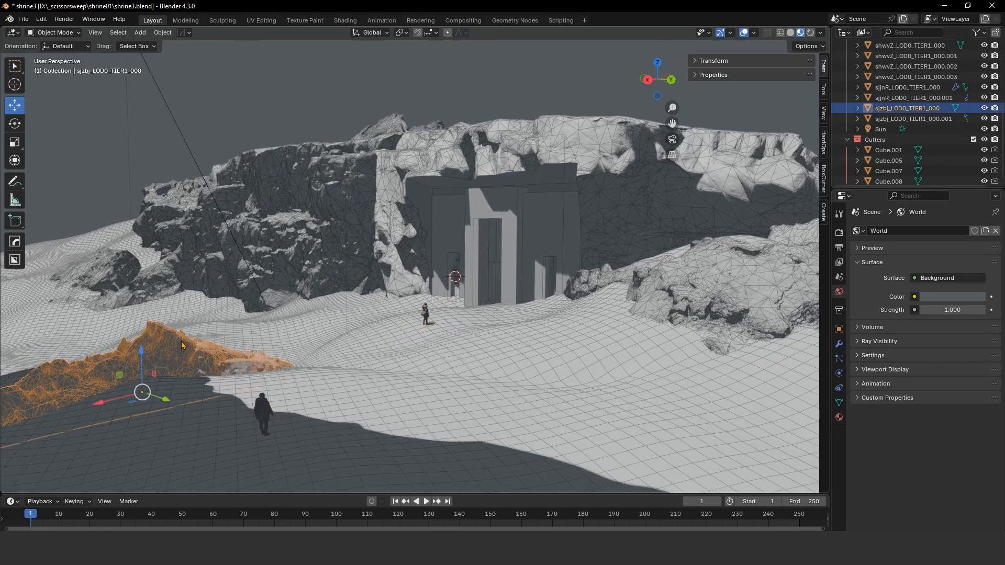
{"action": "left_click", "coordinate": [731, 296]}
{"action": "left_click", "coordinate": [498, 205]}
{"action": "left_click", "coordinate": [494, 96]}
{"action": "mouse_move", "coordinate": [472, 192]}
{"action": "middle_mouse_down"}
{"action": "mouse_move", "coordinate": [483, 191]}
{"action": "mouse_move", "coordinate": [482, 206]}
{"action": "mouse_move", "coordinate": [467, 201]}
{"action": "middle_mouse_up"}
{"action": "scroll", "coordinate": [482, 190], "scroll_direction": "down", "scroll_amount": 1}
{"action": "scroll", "coordinate": [485, 183], "scroll_direction": "up", "scroll_amount": 2}
{"action": "scroll", "coordinate": [485, 184], "scroll_direction": "up", "scroll_amount": 1}
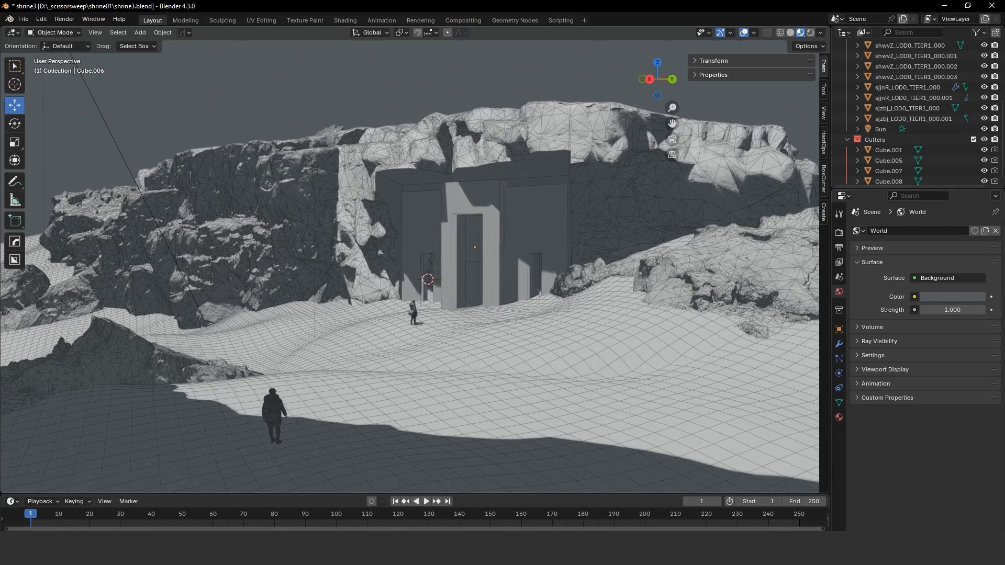
Step: Switch to the Miro Brainstorm board in the browser and enlarge the tomb photo with the woman and camel
{"action": "left_click_drag", "start_coordinate": [1004, 38], "coordinate": [683, 39]}
{"action": "double_click", "coordinate": [669, 37]}
{"action": "middle_click_drag", "start_coordinate": [524, 213], "coordinate": [861, 305]}
{"action": "scroll", "coordinate": [505, 244], "scroll_direction": "up", "scroll_amount": 5}
{"action": "middle_click_drag", "start_coordinate": [506, 244], "coordinate": [502, 110]}
{"action": "scroll", "coordinate": [556, 183], "scroll_direction": "down", "scroll_amount": 4}
{"action": "middle_click_drag", "start_coordinate": [564, 186], "coordinate": [611, 192]}
{"action": "scroll", "coordinate": [586, 202], "scroll_direction": "up", "scroll_amount": 8}
{"action": "scroll", "coordinate": [602, 205], "scroll_direction": "up", "scroll_amount": 1}
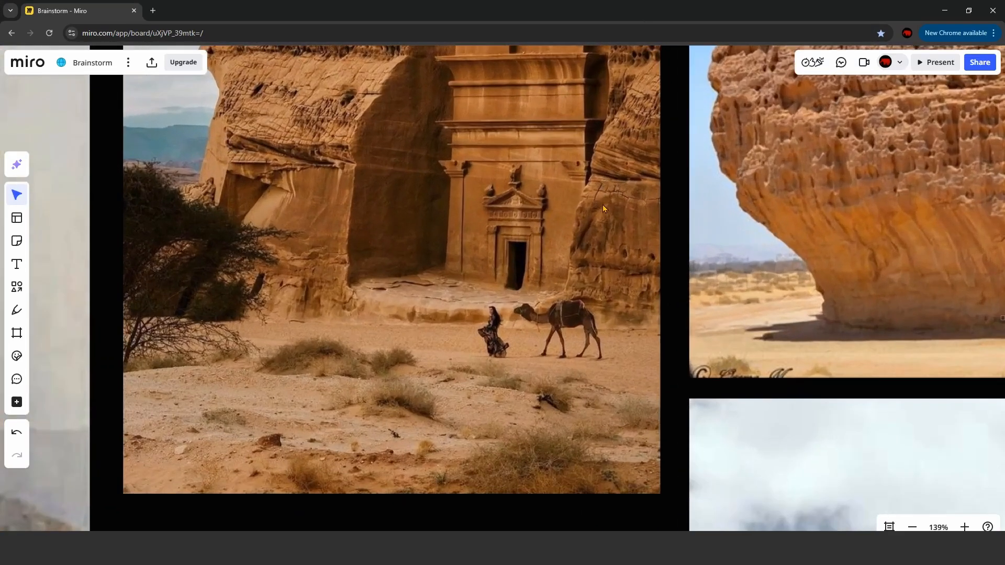
Step: Examine the woman and camel against the carved tomb facade as a scale reference
{"action": "middle_click_drag", "start_coordinate": [545, 260], "coordinate": [547, 320]}
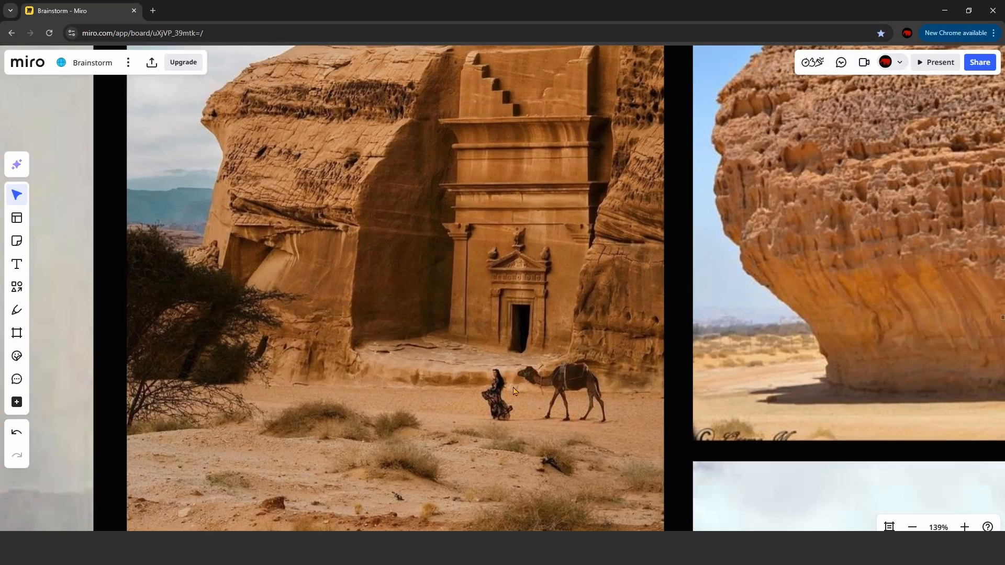
{"action": "scroll", "coordinate": [526, 399], "scroll_direction": "down", "scroll_amount": 4}
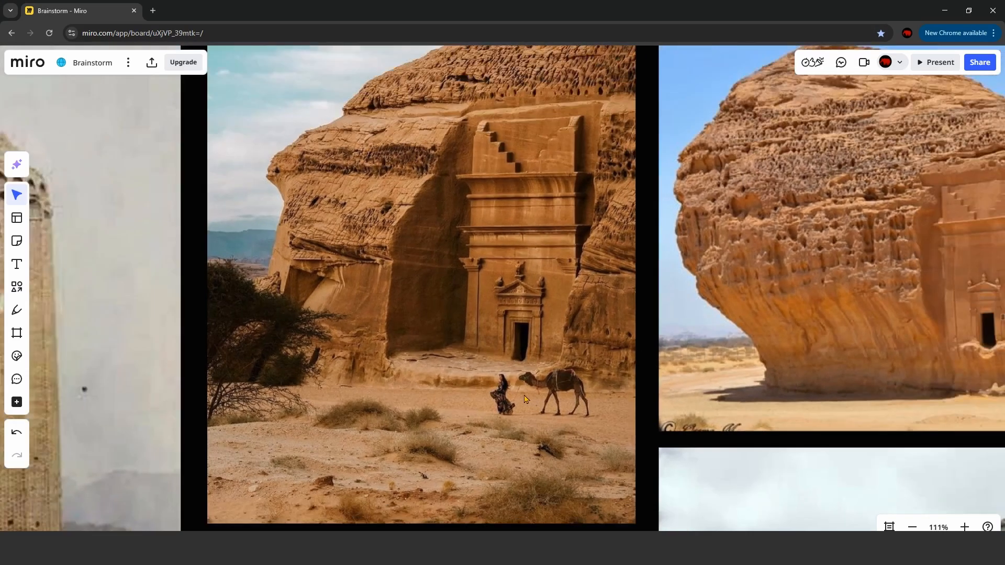
{"action": "scroll", "coordinate": [525, 342], "scroll_direction": "up", "scroll_amount": 2}
{"action": "middle_click_drag", "start_coordinate": [540, 335], "coordinate": [452, 323]}
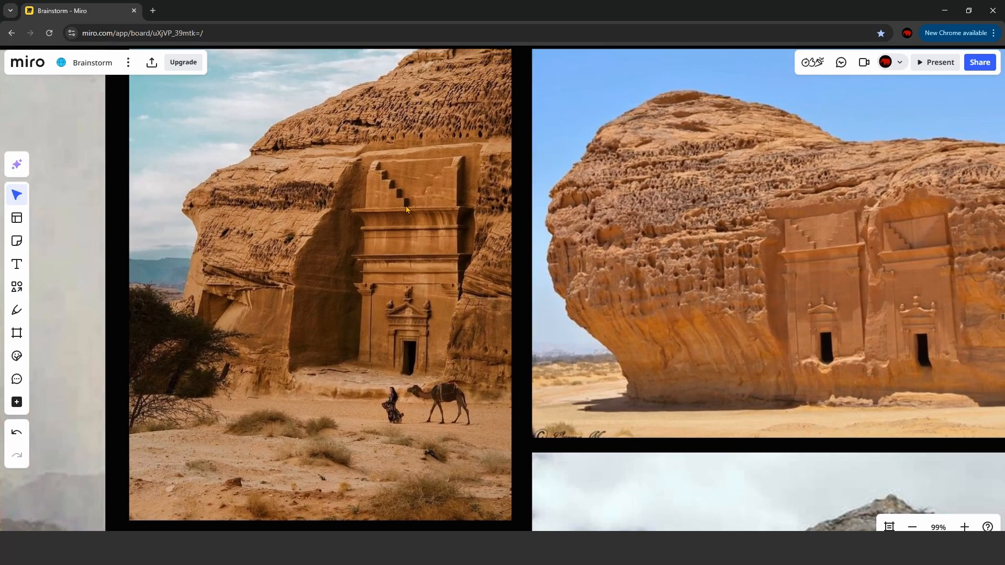
Step: Examine the neighbouring photo of the rounded rock with two carved tomb facades, and compare it with the surrounding references
{"action": "middle_click_drag", "start_coordinate": [398, 200], "coordinate": [380, 198]}
{"action": "scroll", "coordinate": [537, 217], "scroll_direction": "up", "scroll_amount": 3}
{"action": "middle_click_drag", "start_coordinate": [813, 220], "coordinate": [496, 197]}
{"action": "scroll", "coordinate": [498, 183], "scroll_direction": "down", "scroll_amount": 2}
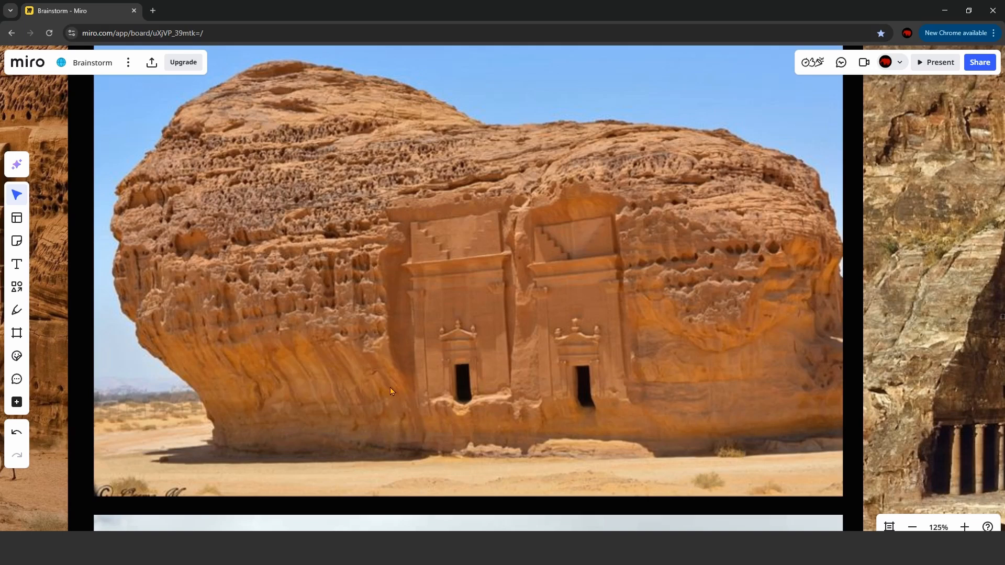
{"action": "middle_click_drag", "start_coordinate": [444, 357], "coordinate": [448, 373]}
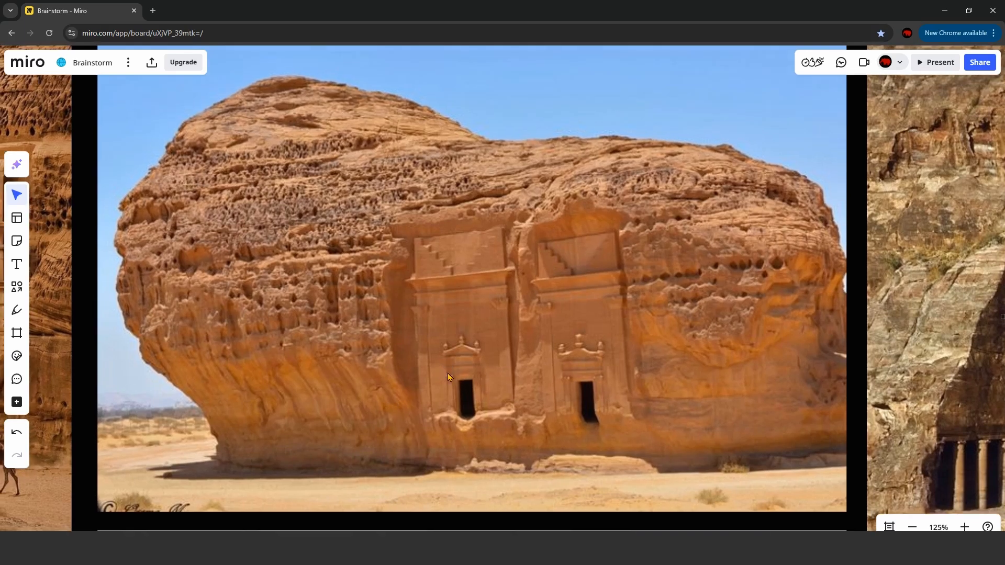
{"action": "scroll", "coordinate": [532, 159], "scroll_direction": "down", "scroll_amount": 3}
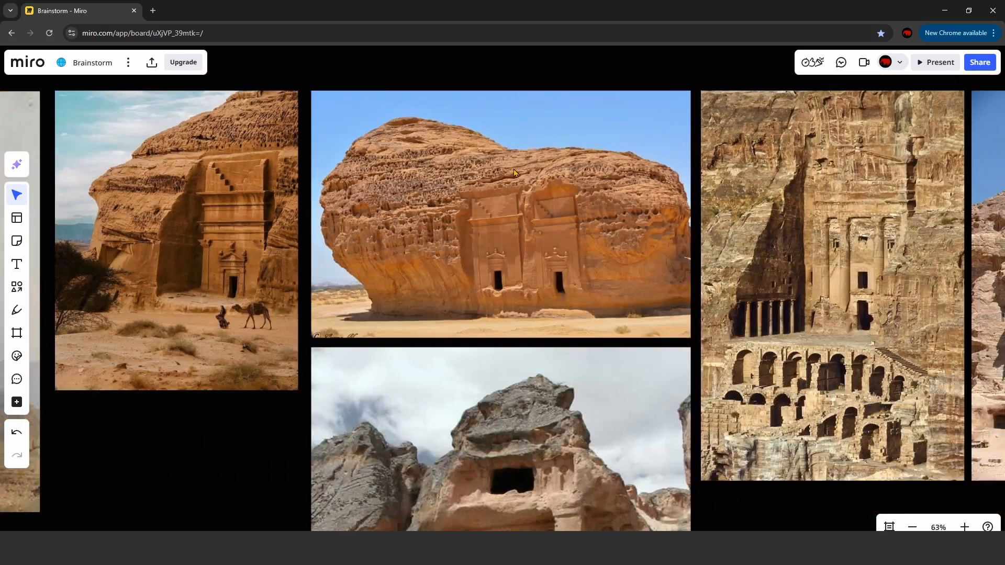
Step: Look closely at the woman-and-camel photo again, and return to the shrine scene in Blender
{"action": "middle_click_drag", "start_coordinate": [286, 287], "coordinate": [629, 304]}
{"action": "scroll", "coordinate": [629, 305], "scroll_direction": "up", "scroll_amount": 4}
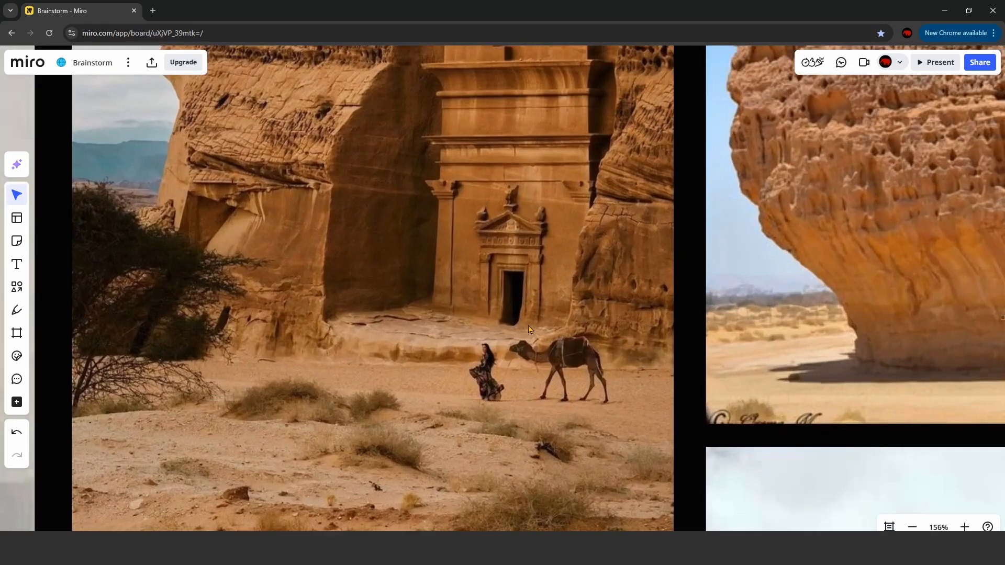
{"action": "middle_click_drag", "start_coordinate": [543, 318], "coordinate": [557, 343]}
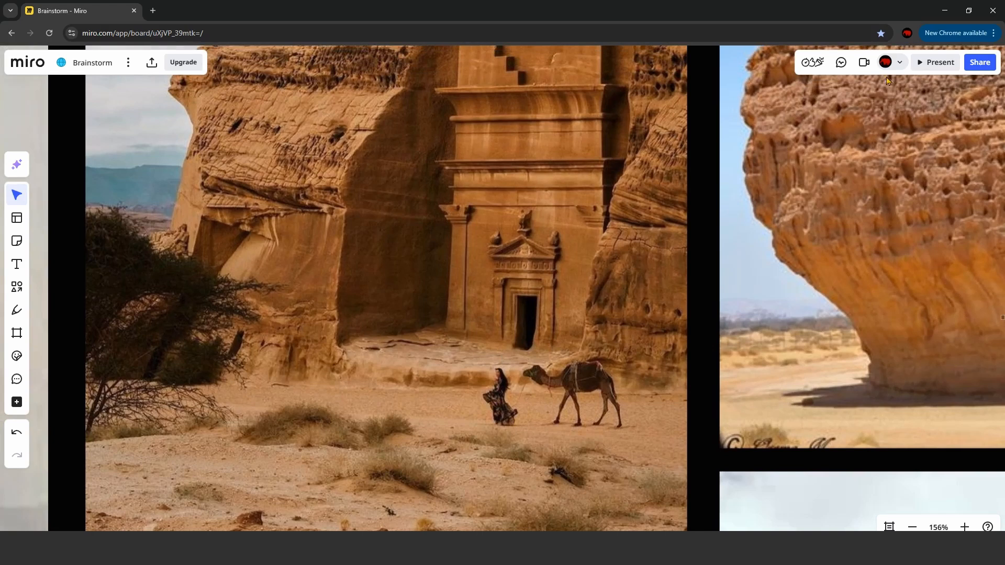
{"action": "left_click", "coordinate": [969, 10]}
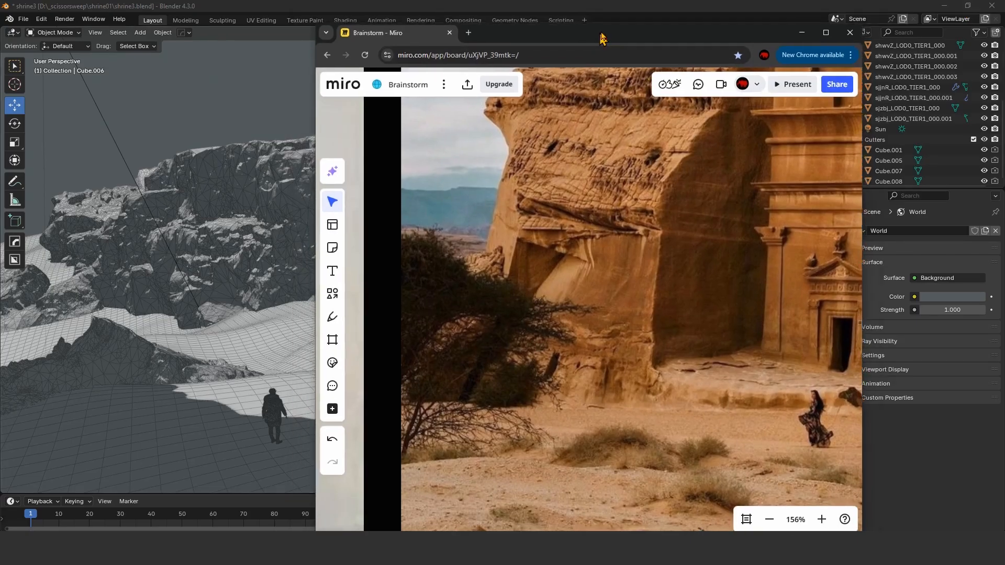
{"action": "left_click", "coordinate": [803, 35]}
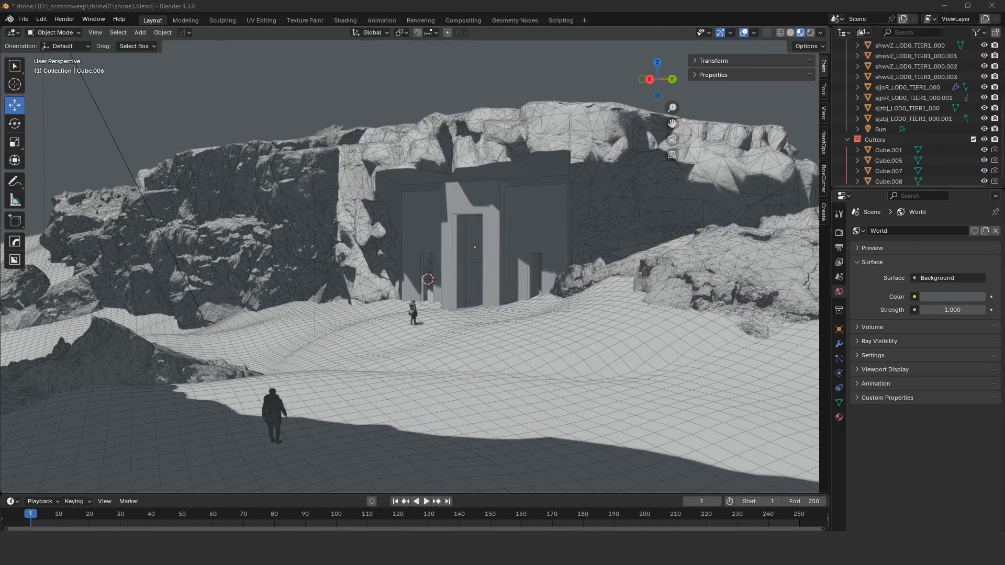
Step: Pick out the foreground rock outcrop, clear the selection, and inspect the shrine and figures from a lower viewpoint
{"action": "middle_click_drag", "start_coordinate": [410, 313], "coordinate": [400, 270]}
{"action": "left_click", "coordinate": [655, 391]}
{"action": "middle_click_drag", "start_coordinate": [669, 242], "coordinate": [669, 247]}
{"action": "middle_click_drag", "start_coordinate": [597, 335], "coordinate": [654, 220]}
{"action": "left_click", "coordinate": [653, 221]}
{"action": "middle_click_drag", "start_coordinate": [669, 301], "coordinate": [592, 302]}
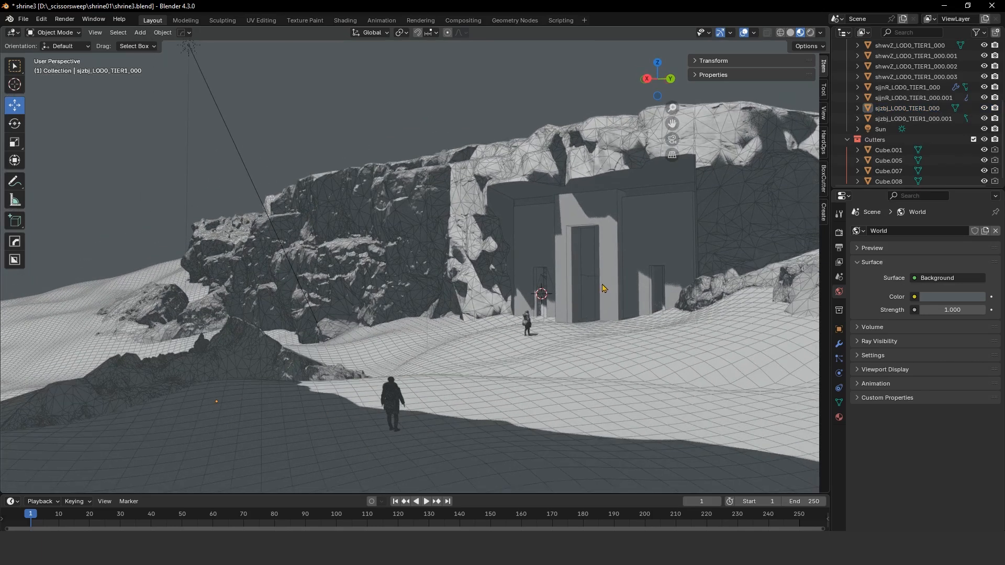
Step: Select the Landscape.004 mesh behind the cliff and compare the dune and distant rocks from high and low viewpoints
{"action": "middle_click_drag", "start_coordinate": [629, 265], "coordinate": [505, 104]}
{"action": "left_click", "coordinate": [509, 89]}
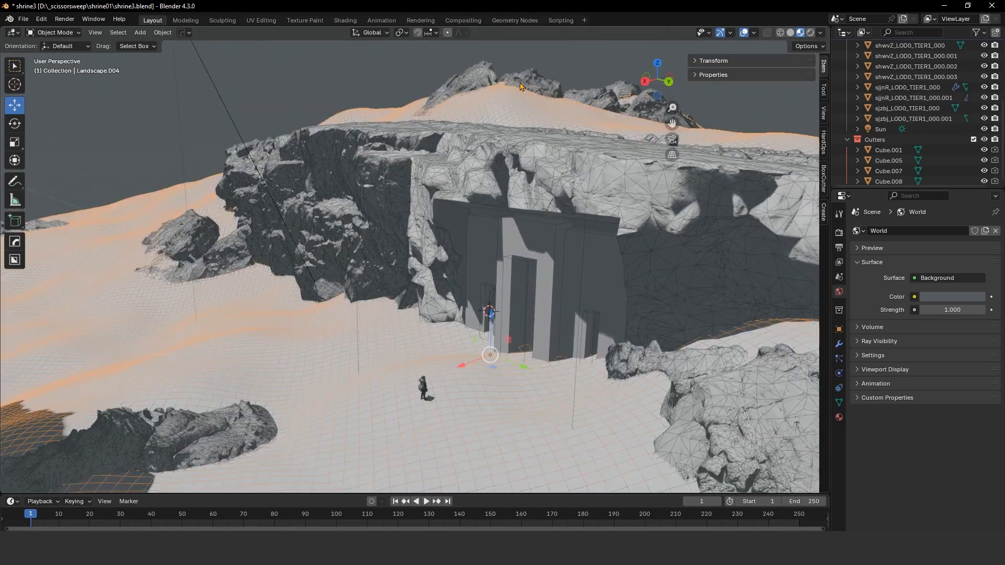
{"action": "left_click", "coordinate": [530, 80]}
{"action": "left_click", "coordinate": [578, 76]}
{"action": "left_click", "coordinate": [540, 107]}
{"action": "middle_click_drag", "start_coordinate": [508, 141], "coordinate": [499, 152]}
{"action": "scroll", "coordinate": [499, 151], "scroll_direction": "down", "scroll_amount": 5}
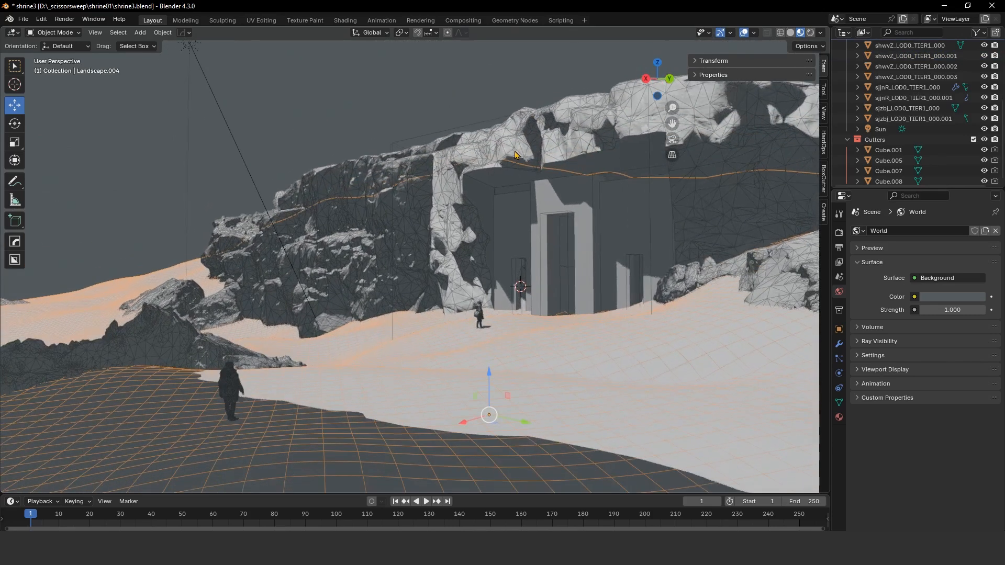
{"action": "scroll", "coordinate": [517, 160], "scroll_direction": "up", "scroll_amount": 2}
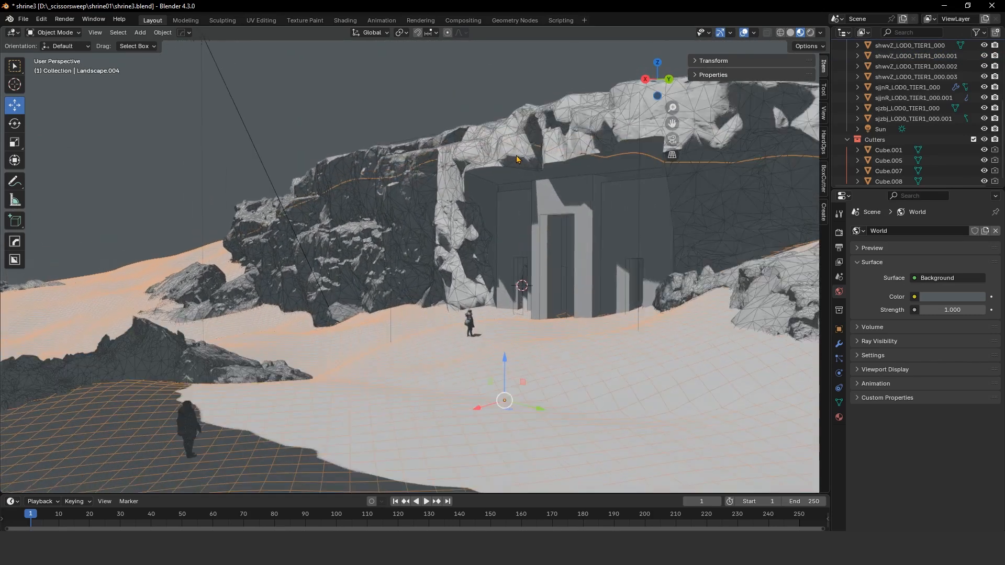
Step: Clear the selection, look over the cliff top from above, and select the landscape mesh again
{"action": "key", "text": "alt+a"}
{"action": "scroll", "coordinate": [526, 166], "scroll_direction": "up", "scroll_amount": 1}
{"action": "middle_click_drag", "start_coordinate": [526, 162], "coordinate": [539, 137]}
{"action": "scroll", "coordinate": [526, 158], "scroll_direction": "up", "scroll_amount": 4}
{"action": "scroll", "coordinate": [537, 146], "scroll_direction": "down", "scroll_amount": 4}
{"action": "left_click", "coordinate": [529, 121]}
{"action": "scroll", "coordinate": [529, 121], "scroll_direction": "up", "scroll_amount": 1}
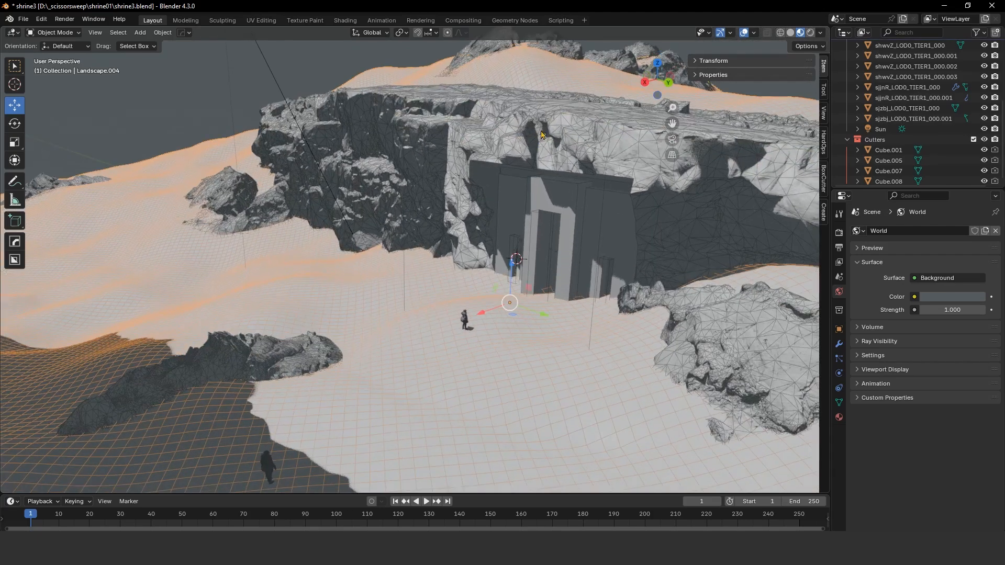
Step: Try raising the two distant rock meshes behind the cliff to show above its skyline, and undo the move
{"action": "scroll", "coordinate": [540, 137], "scroll_direction": "down", "scroll_amount": 6}
{"action": "left_click", "coordinate": [491, 168]}
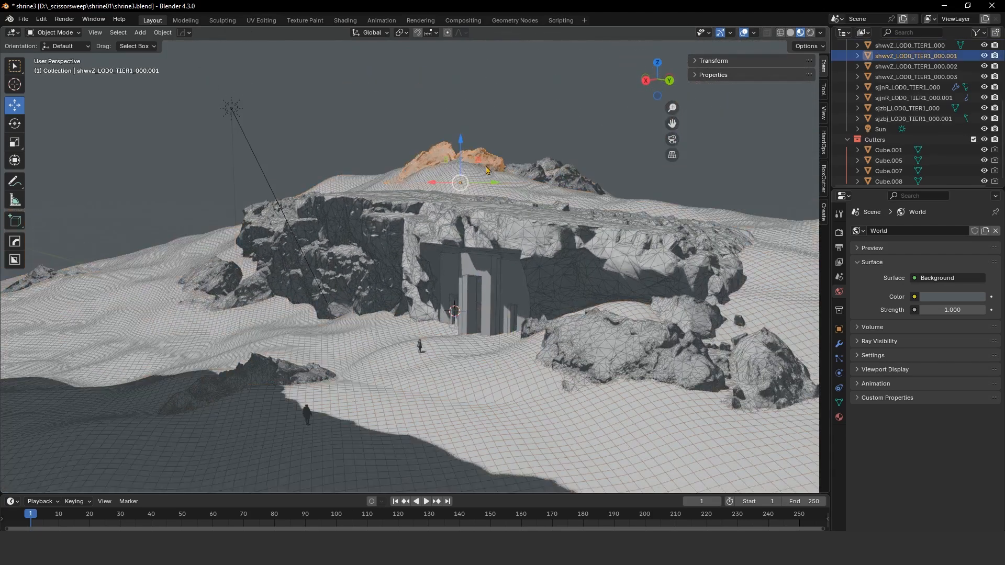
{"action": "left_click", "coordinate": [548, 175], "text": "shift"}
{"action": "left_click_drag", "start_coordinate": [494, 150], "coordinate": [506, 116]}
{"action": "left_click", "coordinate": [513, 115]}
{"action": "middle_click_drag", "start_coordinate": [505, 182], "coordinate": [528, 196]}
{"action": "scroll", "coordinate": [513, 181], "scroll_direction": "up", "scroll_amount": 2}
{"action": "left_click", "coordinate": [556, 144]}
{"action": "left_click", "coordinate": [510, 133]}
{"action": "key", "text": "ctrl+z"}
{"action": "key", "text": "ctrl+z"}
{"action": "key", "text": "ctrl+z"}
{"action": "key", "text": "ctrl+z"}
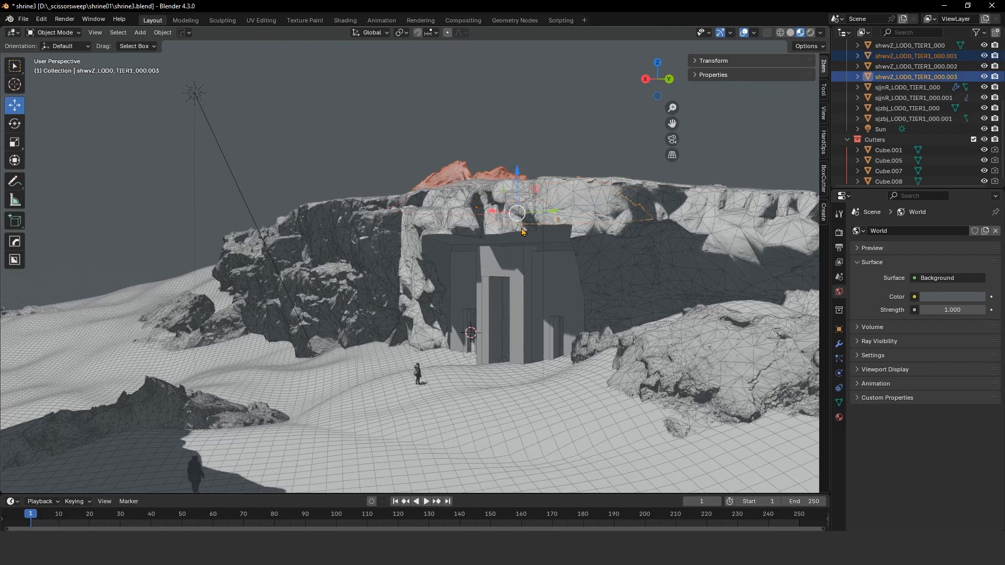
Step: Clear the selection and compare how the cliff silhouette, foreground shadow and figures read from high, low and frontal viewpoints
{"action": "left_click", "coordinate": [553, 140]}
{"action": "middle_click_drag", "start_coordinate": [512, 240], "coordinate": [513, 230]}
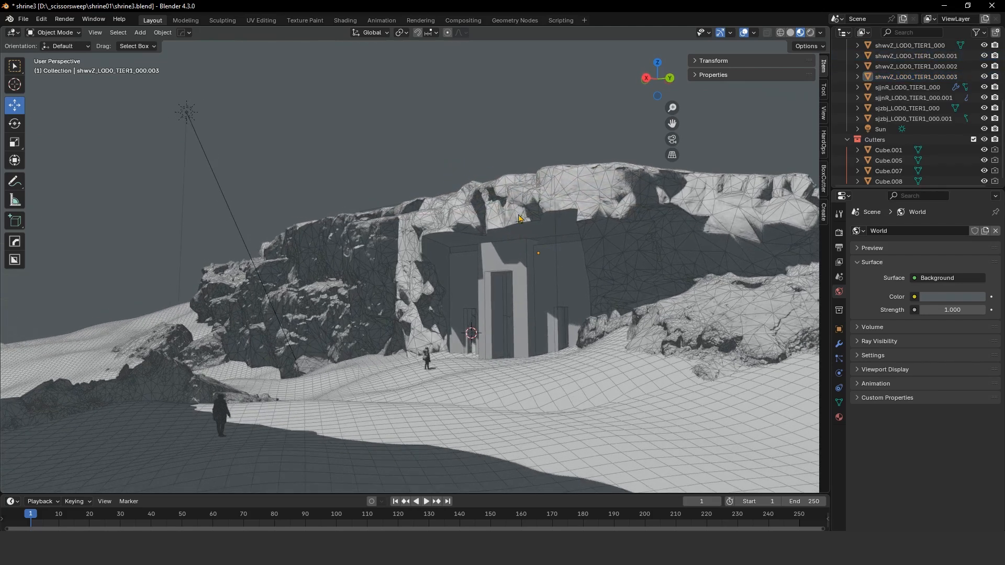
{"action": "middle_click_drag", "start_coordinate": [523, 188], "coordinate": [522, 192]}
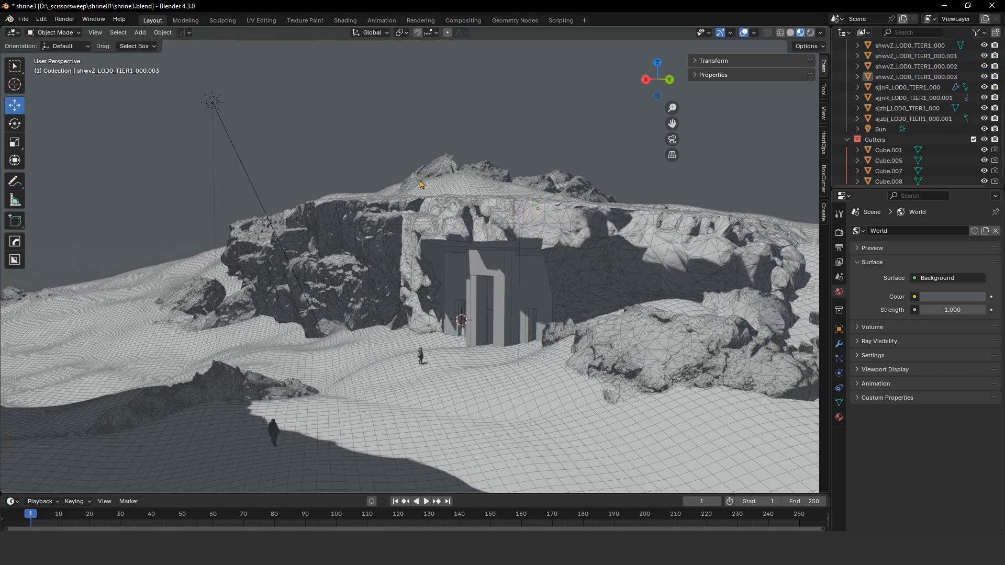
{"action": "middle_click_drag", "start_coordinate": [381, 140], "coordinate": [427, 145]}
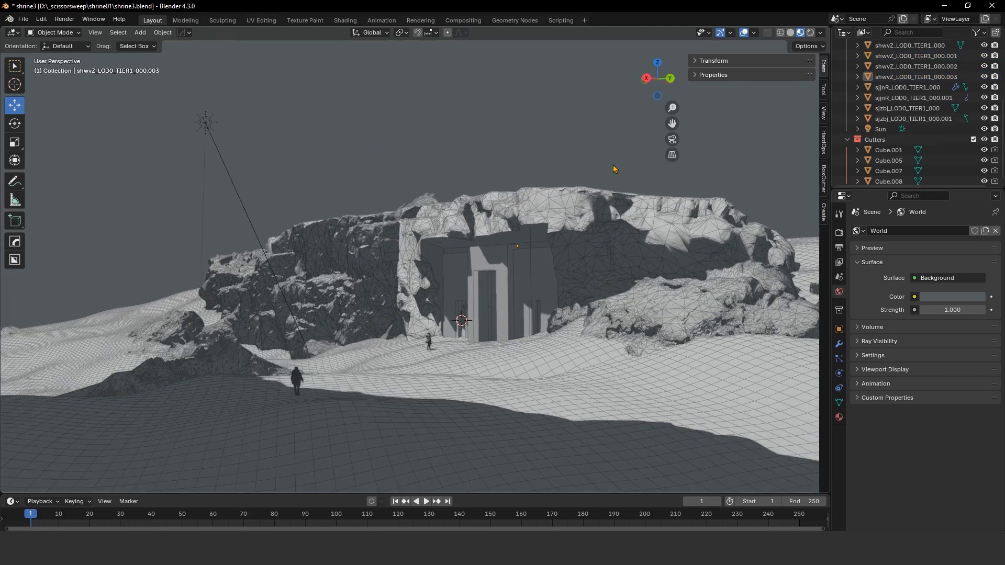
{"action": "scroll", "coordinate": [461, 122], "scroll_direction": "up", "scroll_amount": 2}
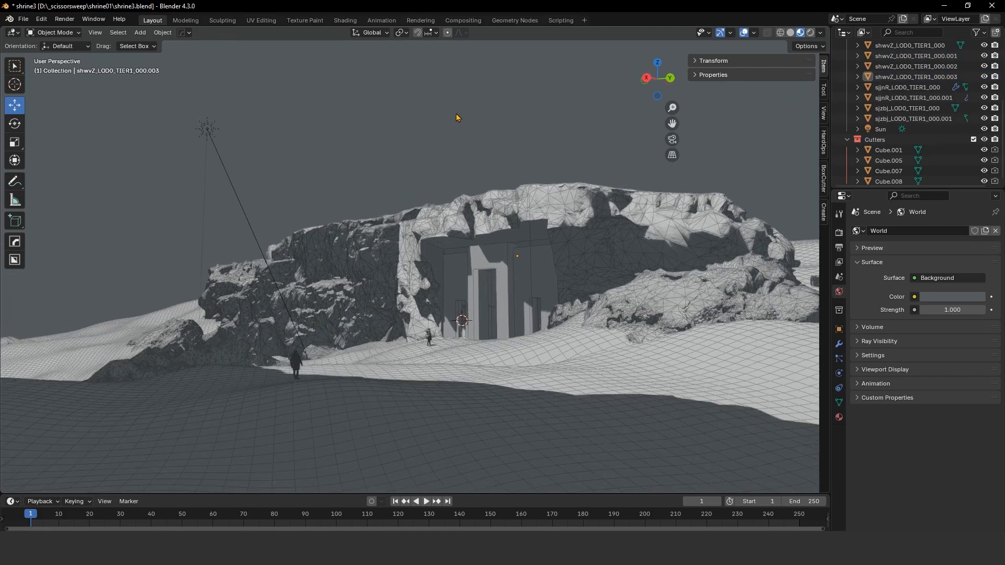
{"action": "scroll", "coordinate": [448, 121], "scroll_direction": "up", "scroll_amount": 1}
{"action": "middle_click_drag", "start_coordinate": [449, 121], "coordinate": [497, 165]}
{"action": "scroll", "coordinate": [450, 129], "scroll_direction": "down", "scroll_amount": 1}
{"action": "left_click", "coordinate": [462, 160]}
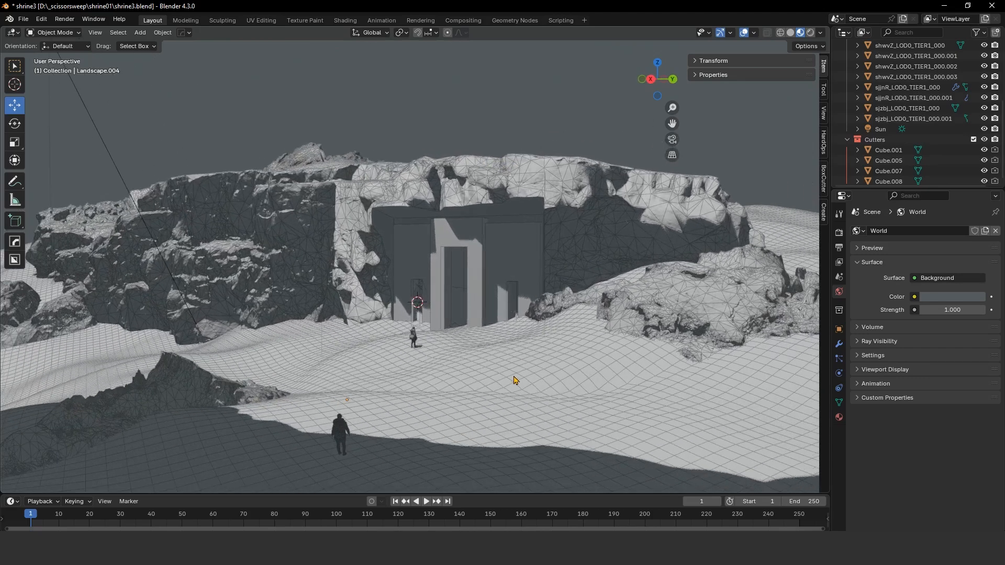
{"action": "middle_click_drag", "start_coordinate": [525, 261], "coordinate": [448, 159]}
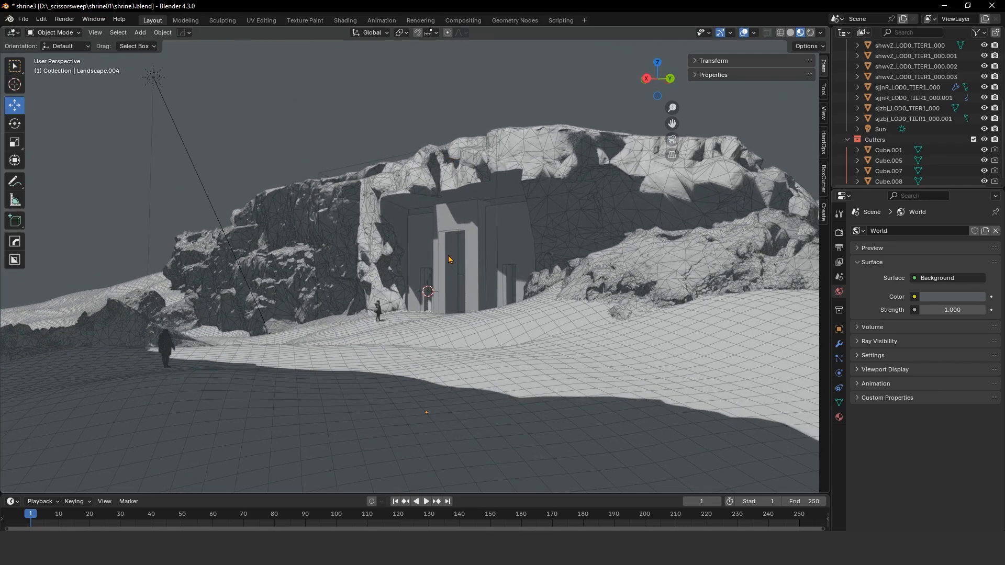
{"action": "middle_click_drag", "start_coordinate": [406, 224], "coordinate": [397, 229]}
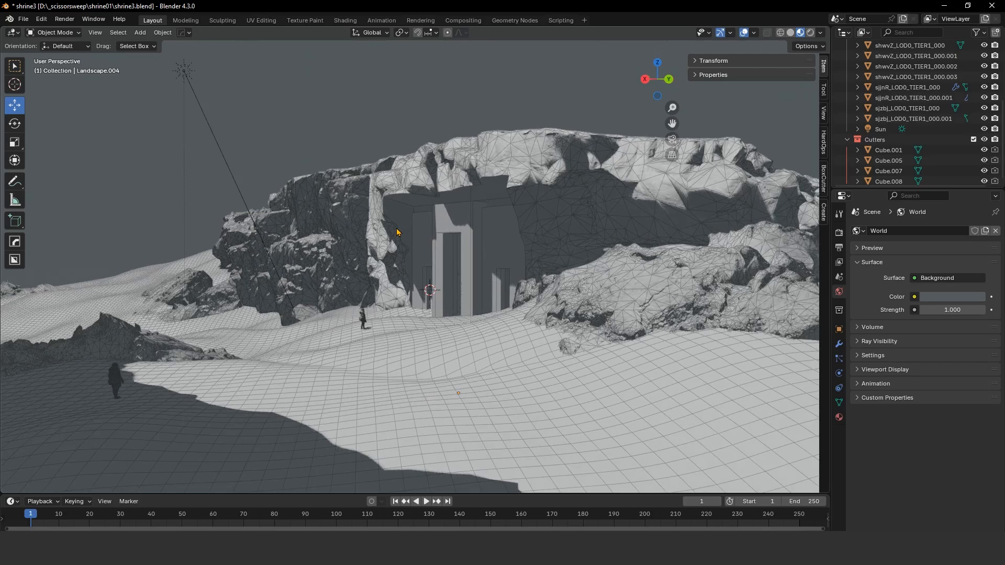
{"action": "middle_click_drag", "start_coordinate": [393, 259], "coordinate": [508, 280]}
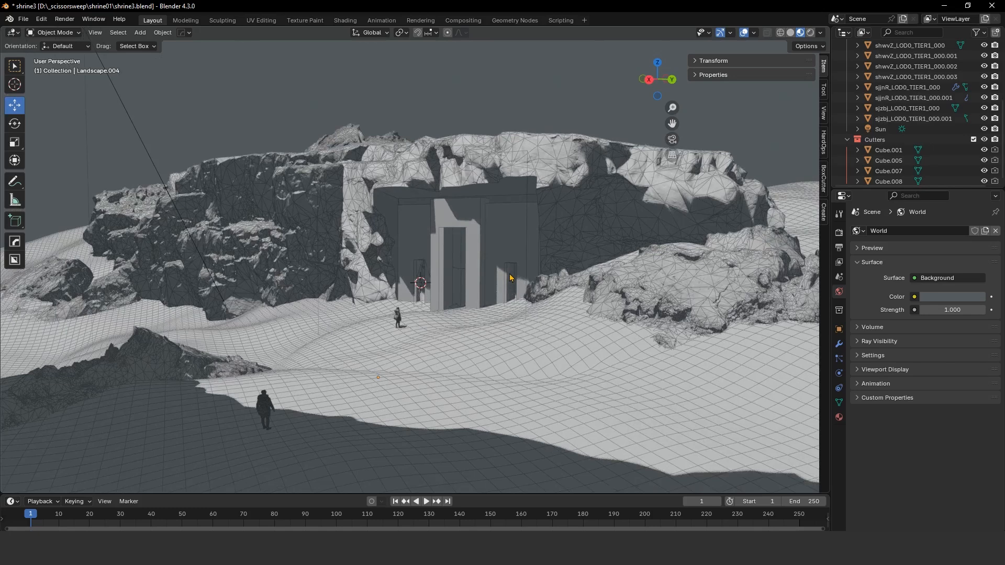
Step: Select the landscape mesh and give it a new material named mat_landscape
{"action": "middle_click_drag", "start_coordinate": [551, 232], "coordinate": [543, 235]}
{"action": "left_click", "coordinate": [463, 350]}
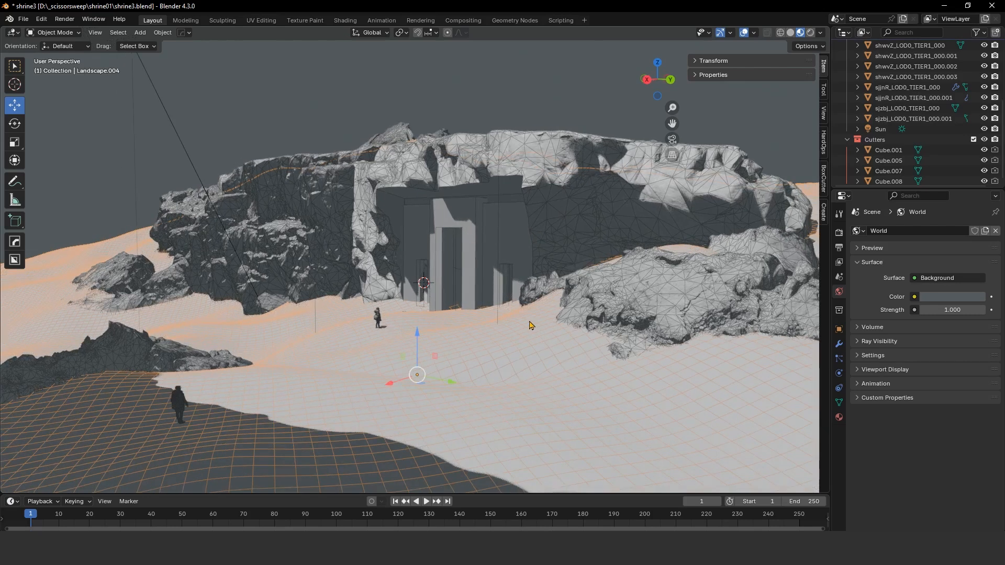
{"action": "middle_click_drag", "start_coordinate": [533, 325], "coordinate": [596, 328]}
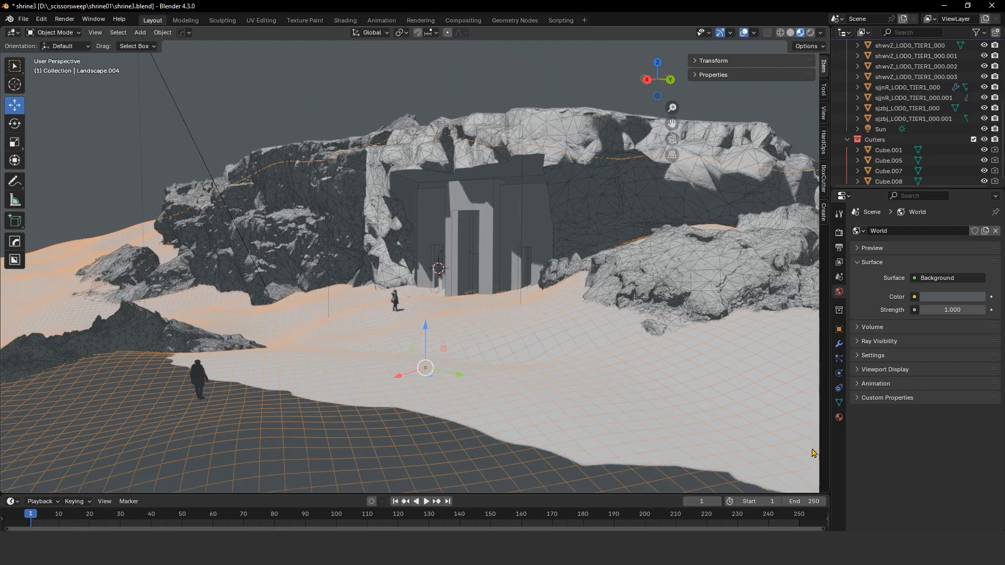
{"action": "left_click", "coordinate": [840, 420]}
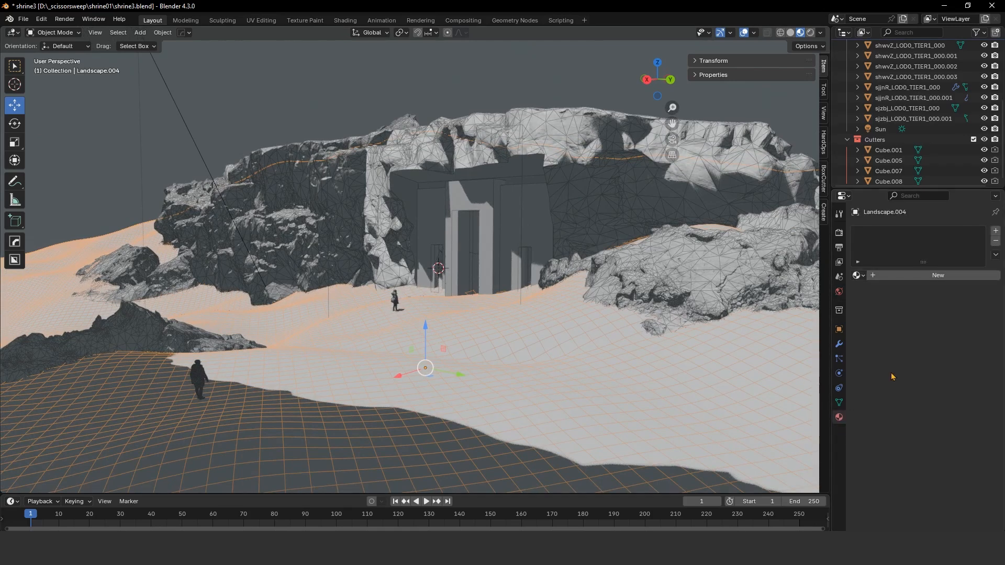
{"action": "left_click", "coordinate": [924, 276]}
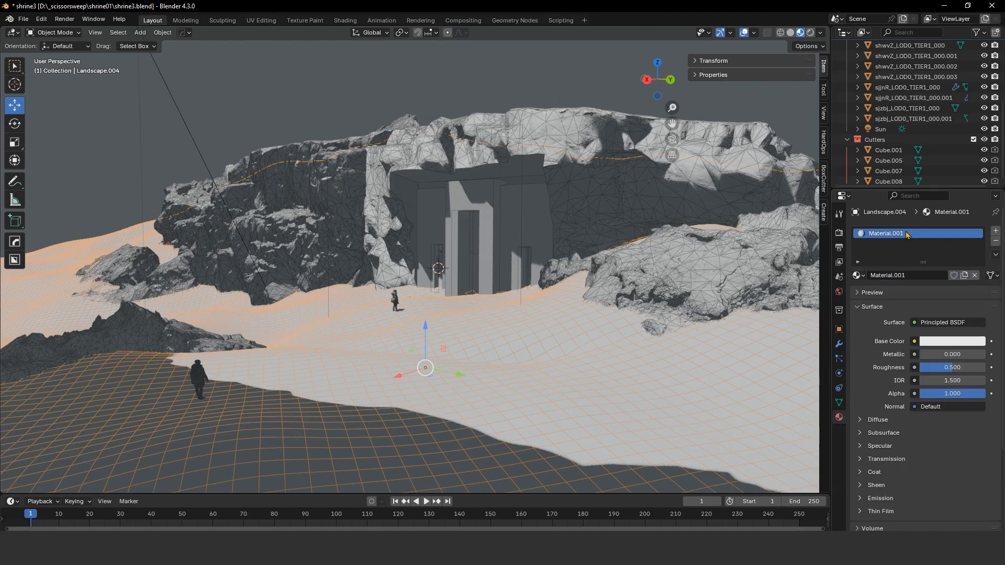
{"action": "double_click", "coordinate": [896, 236]}
{"action": "type", "text": "mat_landscape"}
{"action": "key", "text": "Return"}
Step: Set mat_landscape's roughness to 1.000 and its base colour to a light peach sand tone
{"action": "left_click_drag", "start_coordinate": [952, 371], "coordinate": [987, 371]}
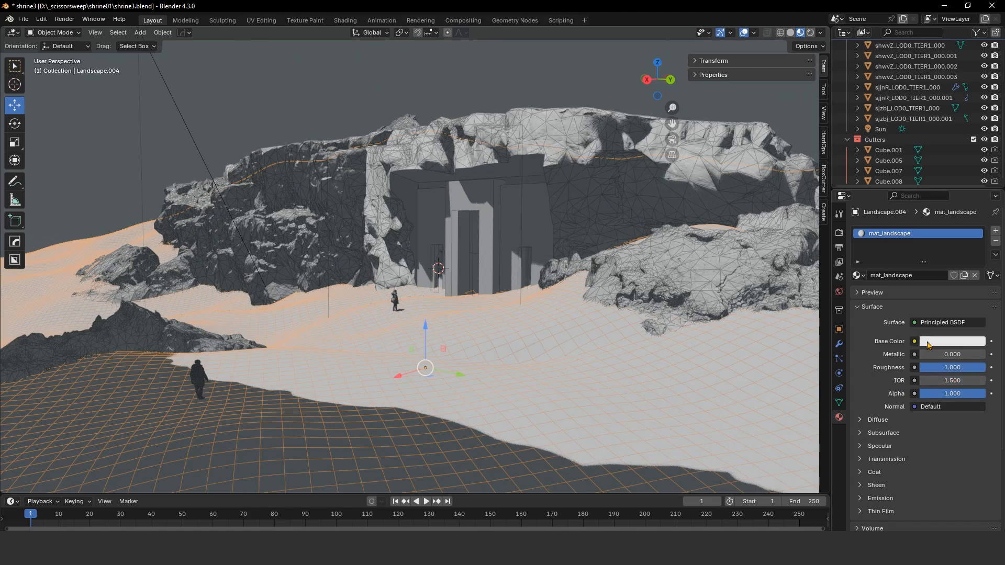
{"action": "left_click", "coordinate": [933, 342]}
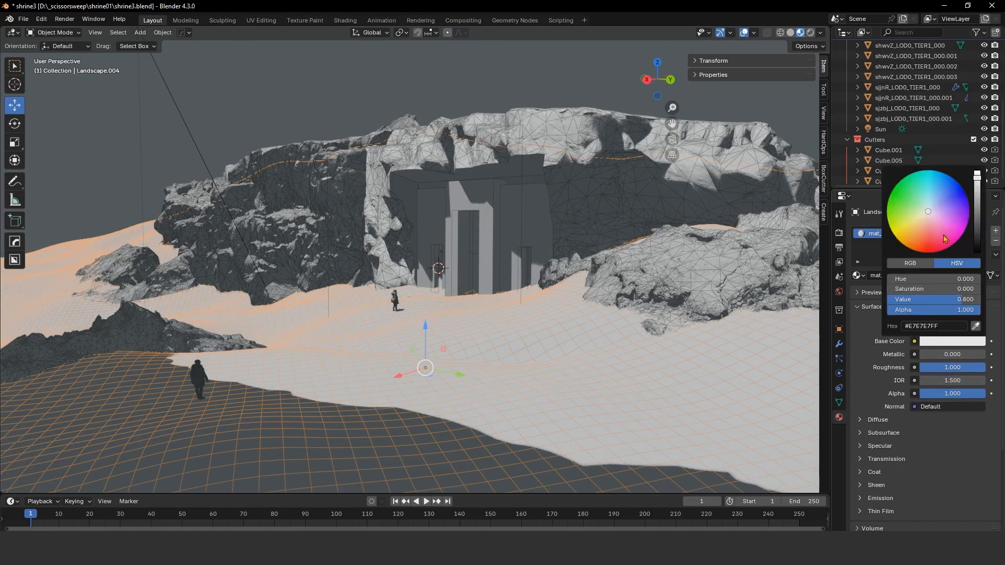
{"action": "left_click_drag", "start_coordinate": [933, 216], "coordinate": [921, 219]}
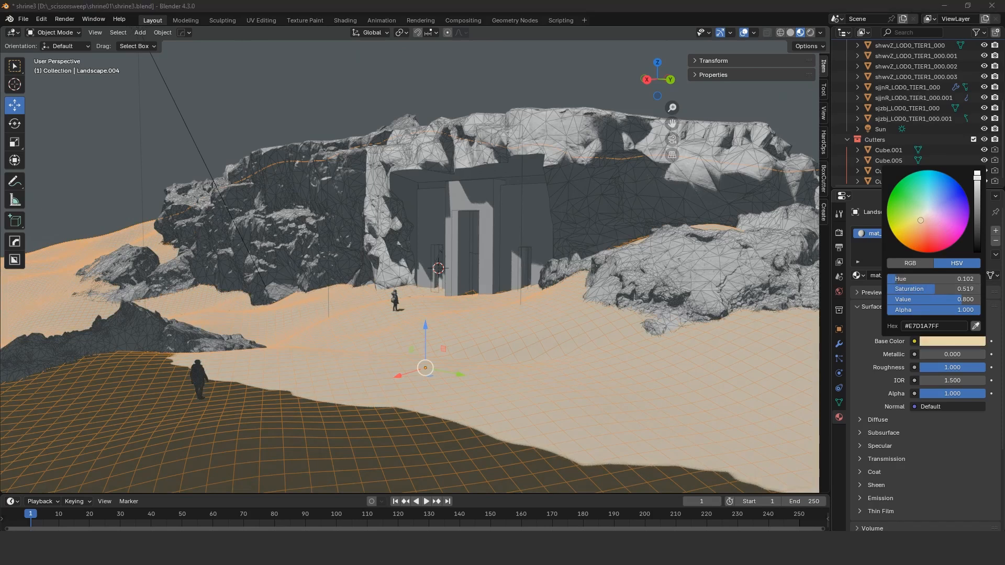
{"action": "left_click", "coordinate": [954, 341]}
{"action": "left_click_drag", "start_coordinate": [920, 221], "coordinate": [921, 223]}
{"action": "left_click", "coordinate": [475, 56]}
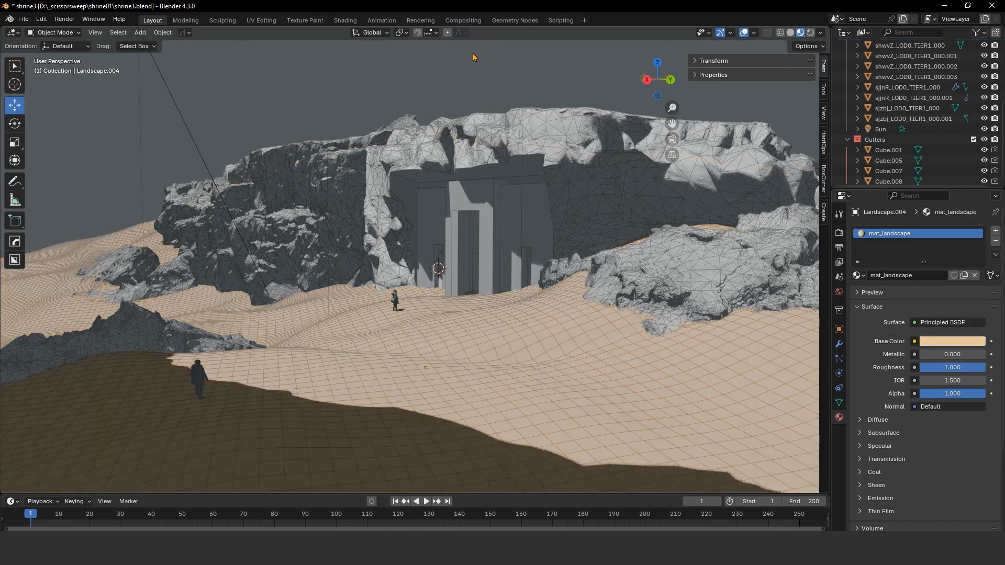
{"action": "middle_click_drag", "start_coordinate": [506, 117], "coordinate": [505, 113]}
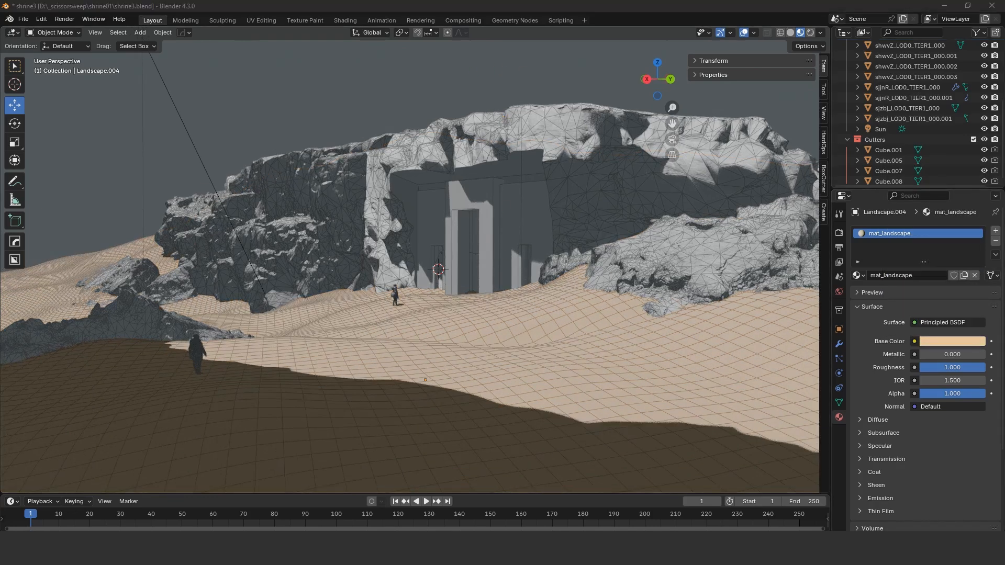
Step: Shift the sand's base colour to a yellower beige with hue about 0.112 and saturation about 0.566
{"action": "left_click", "coordinate": [674, 336]}
{"action": "left_click", "coordinate": [933, 344]}
{"action": "left_click_drag", "start_coordinate": [935, 227], "coordinate": [920, 221]}
{"action": "left_click", "coordinate": [547, 102]}
{"action": "mouse_move", "coordinate": [547, 105]}
{"action": "middle_mouse_down"}
{"action": "mouse_move", "coordinate": [590, 108]}
{"action": "mouse_move", "coordinate": [529, 104]}
{"action": "mouse_move", "coordinate": [542, 106]}
{"action": "middle_mouse_up"}
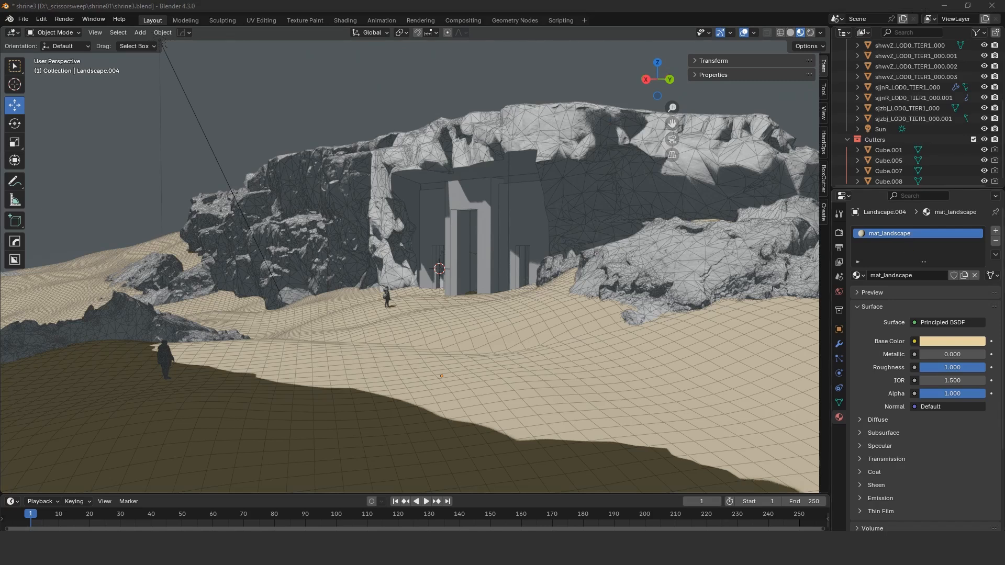
Step: Darken the sand's base colour to a value of about 0.677 and nudge its hue slightly towards orange
{"action": "left_click", "coordinate": [947, 345]}
{"action": "left_click_drag", "start_coordinate": [978, 178], "coordinate": [978, 183]}
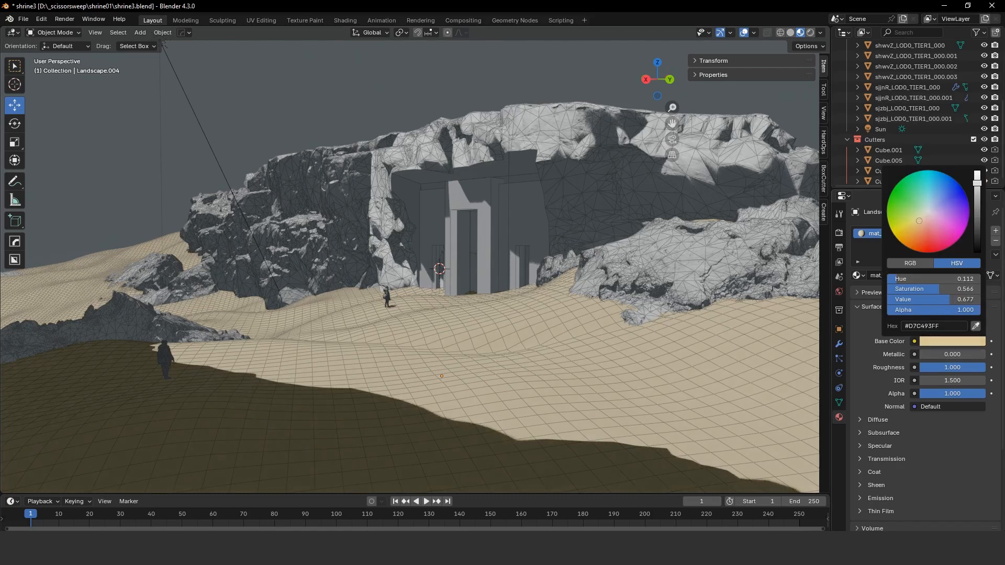
{"action": "left_click", "coordinate": [919, 221]}
{"action": "left_click_drag", "start_coordinate": [919, 221], "coordinate": [921, 222]}
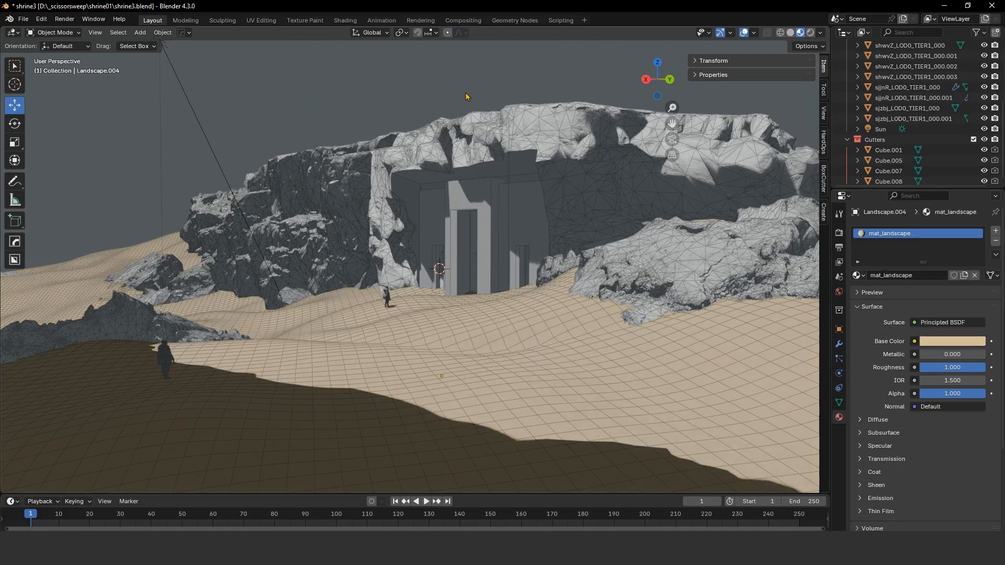
Step: Select the large cliff mesh surrounding the shrine entrance
{"action": "mouse_move", "coordinate": [530, 123]}
{"action": "middle_mouse_down"}
{"action": "mouse_move", "coordinate": [580, 140]}
{"action": "mouse_move", "coordinate": [529, 138]}
{"action": "middle_mouse_up"}
{"action": "left_click", "coordinate": [530, 141]}
{"action": "scroll", "coordinate": [601, 172], "scroll_direction": "up", "scroll_amount": 1}
{"action": "scroll", "coordinate": [600, 171], "scroll_direction": "down", "scroll_amount": 1}
{"action": "scroll", "coordinate": [597, 170], "scroll_direction": "up", "scroll_amount": 1}
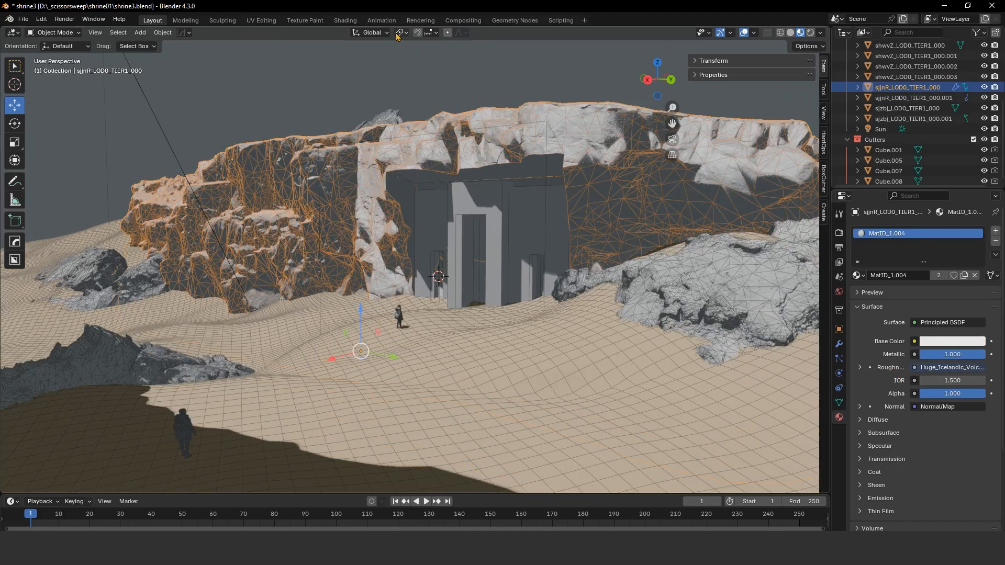
Step: Examine the cliff material's shader nodes in the Shading workspace and return to the Layout workspace
{"action": "left_click", "coordinate": [344, 21]}
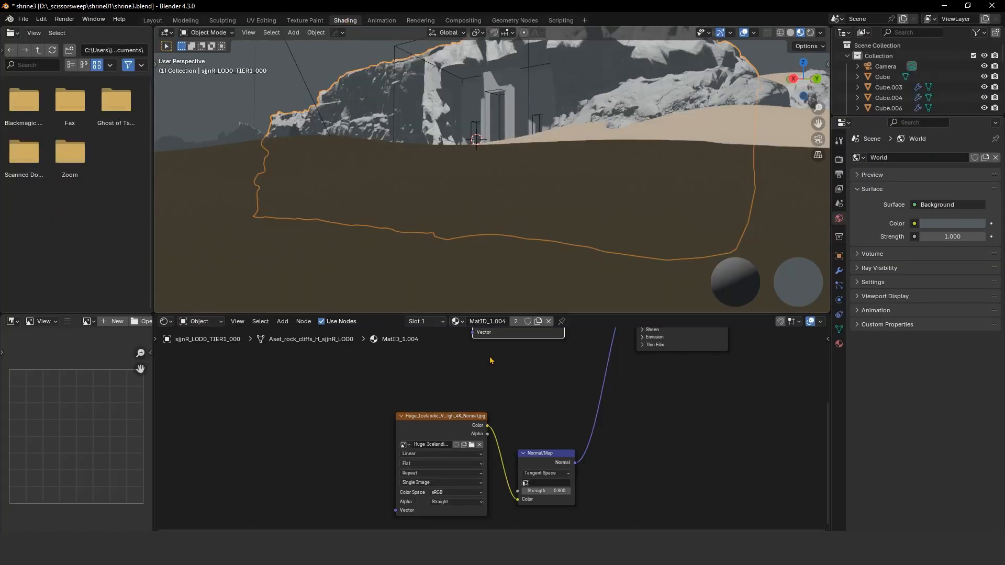
{"action": "middle_click_drag", "start_coordinate": [557, 399], "coordinate": [548, 444]}
{"action": "scroll", "coordinate": [544, 445], "scroll_direction": "up", "scroll_amount": 3}
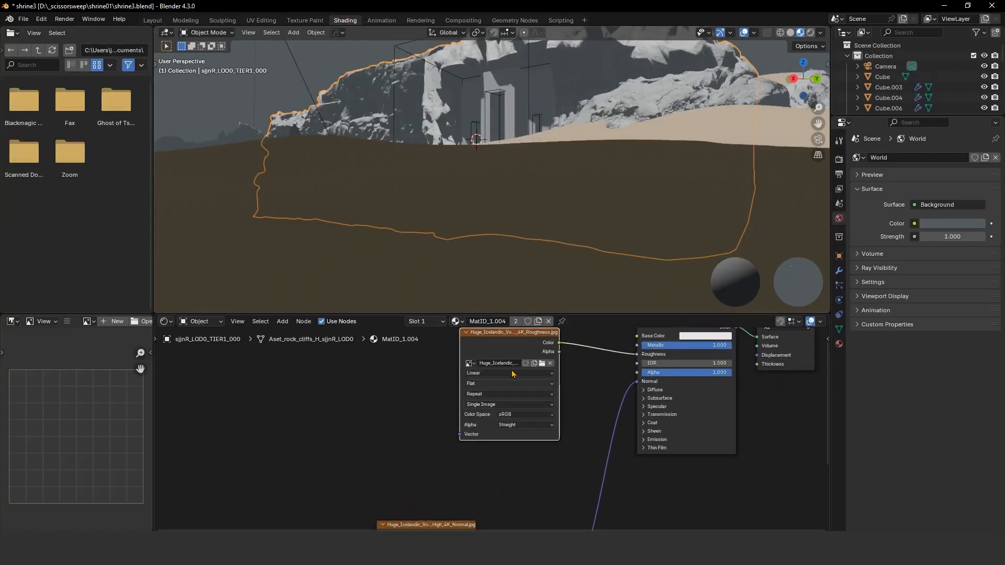
{"action": "middle_click_drag", "start_coordinate": [623, 375], "coordinate": [563, 393]}
{"action": "scroll", "coordinate": [594, 429], "scroll_direction": "down", "scroll_amount": 2}
{"action": "scroll", "coordinate": [573, 429], "scroll_direction": "down", "scroll_amount": 1}
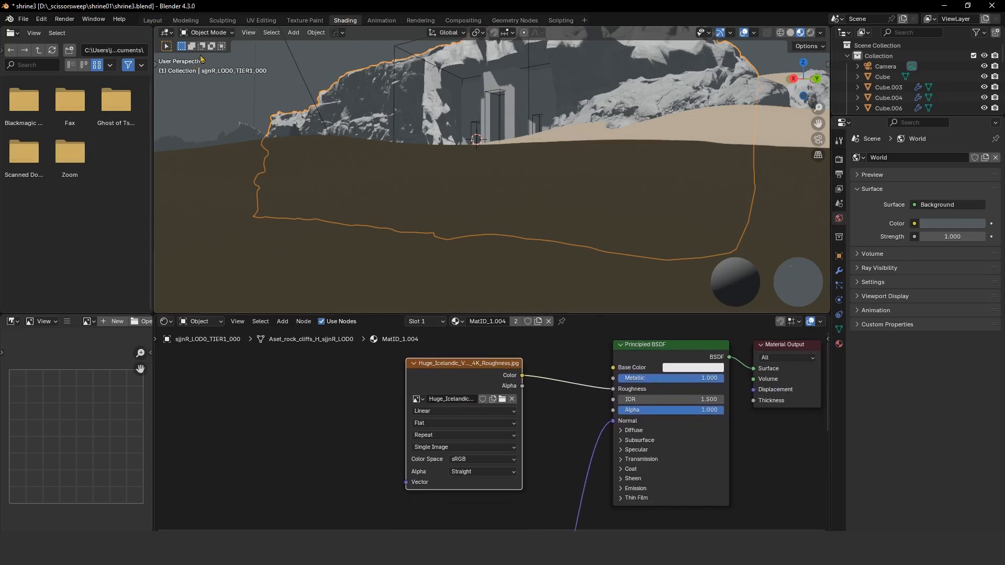
{"action": "left_click", "coordinate": [153, 21]}
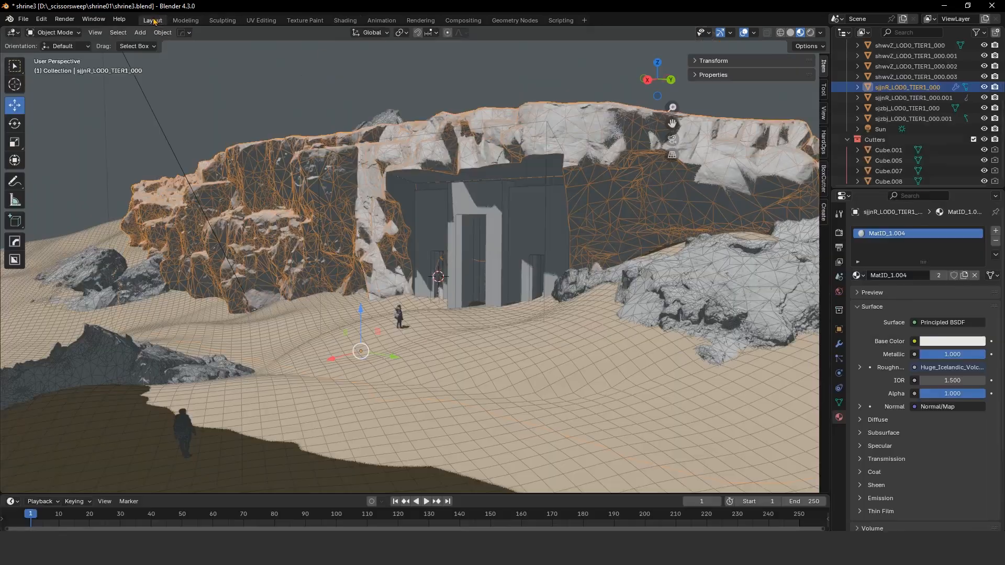
Step: Set the cliff material's base colour to a muted brown with hue about 0.059, saturation about 0.379 and value about 0.547
{"action": "scroll", "coordinate": [599, 162], "scroll_direction": "down", "scroll_amount": 5}
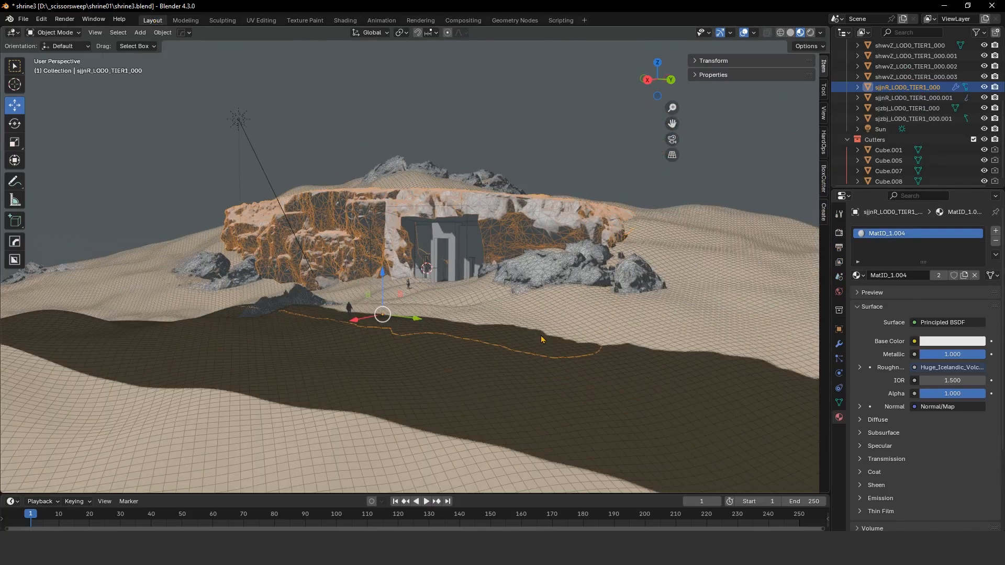
{"action": "scroll", "coordinate": [542, 339], "scroll_direction": "up", "scroll_amount": 4}
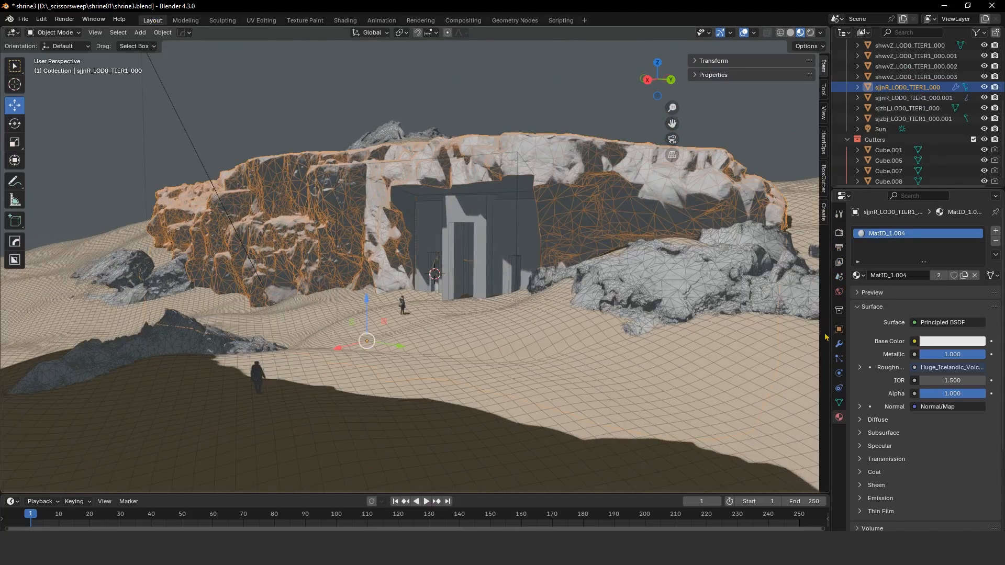
{"action": "middle_click_drag", "start_coordinate": [672, 331], "coordinate": [672, 327]}
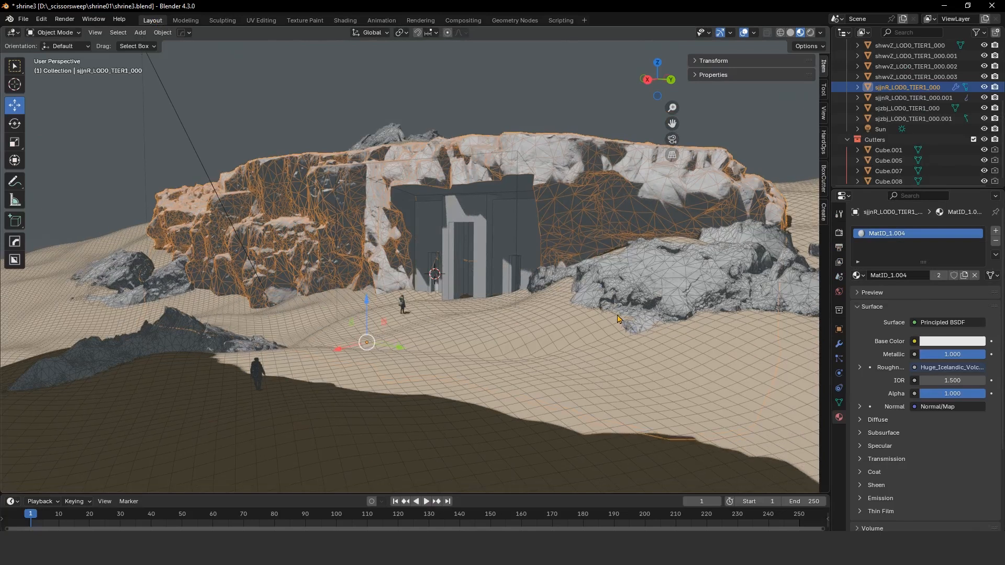
{"action": "left_click", "coordinate": [944, 343]}
{"action": "left_click", "coordinate": [945, 343]}
{"action": "left_click", "coordinate": [950, 341]}
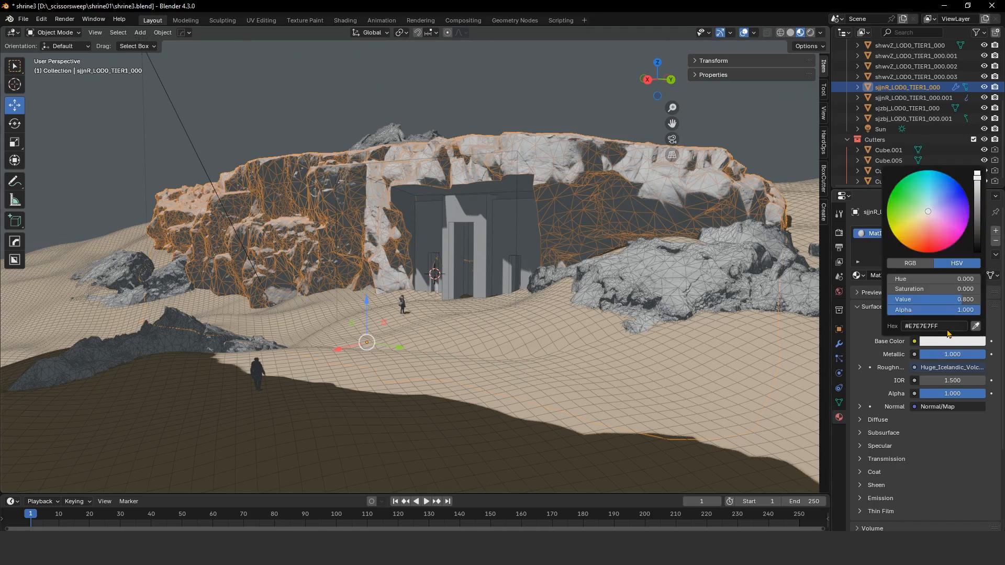
{"action": "left_click_drag", "start_coordinate": [977, 182], "coordinate": [977, 188]}
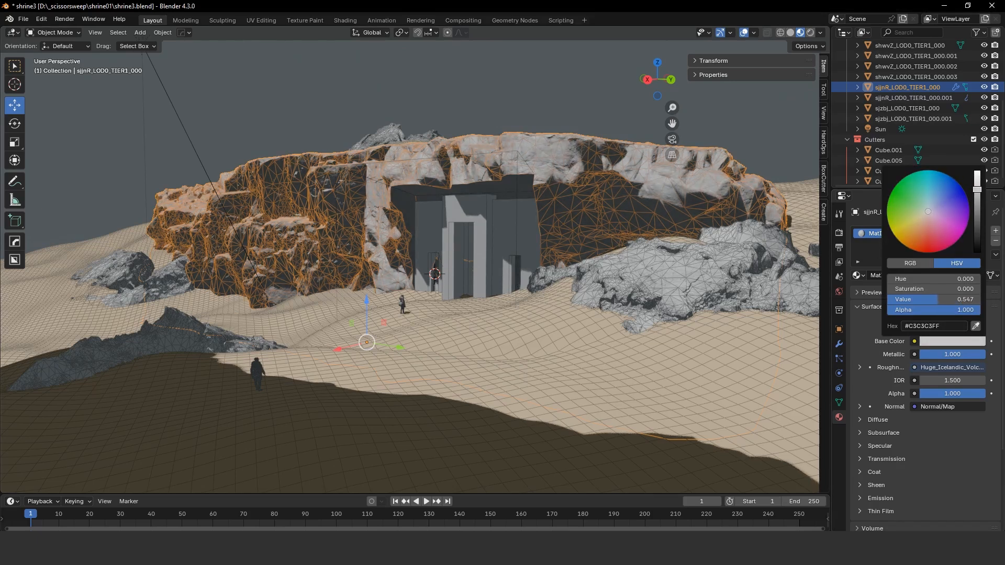
{"action": "left_click_drag", "start_coordinate": [927, 216], "coordinate": [925, 219]}
{"action": "left_click", "coordinate": [530, 99]}
Step: Copy the hex code #C3AC9EFF from the cliff material's base colour, keeping the cliff mesh selected
{"action": "middle_click_drag", "start_coordinate": [528, 183], "coordinate": [515, 179]}
{"action": "scroll", "coordinate": [515, 183], "scroll_direction": "up", "scroll_amount": 2}
{"action": "scroll", "coordinate": [515, 183], "scroll_direction": "down", "scroll_amount": 2}
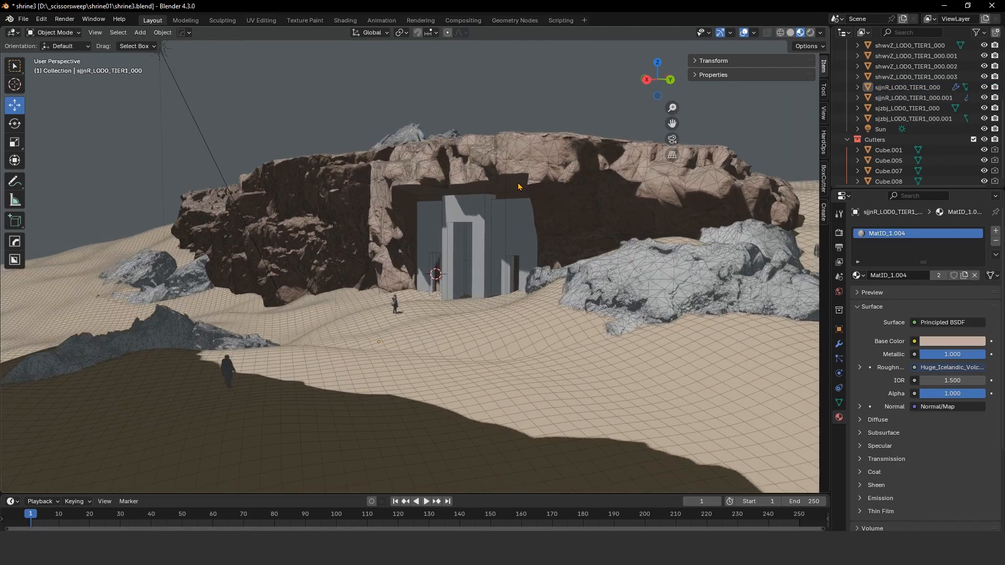
{"action": "left_click", "coordinate": [944, 345]}
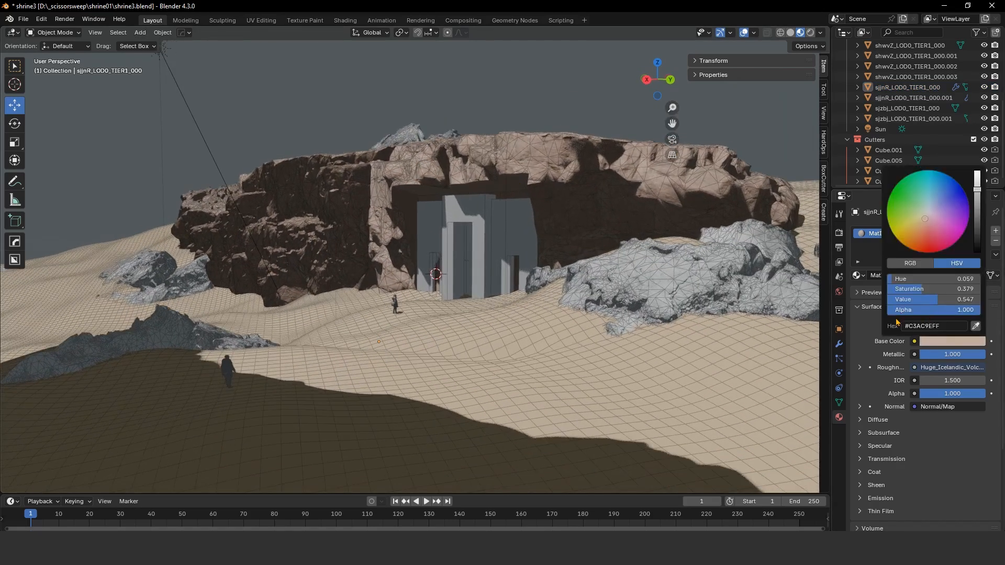
{"action": "left_click", "coordinate": [953, 325]}
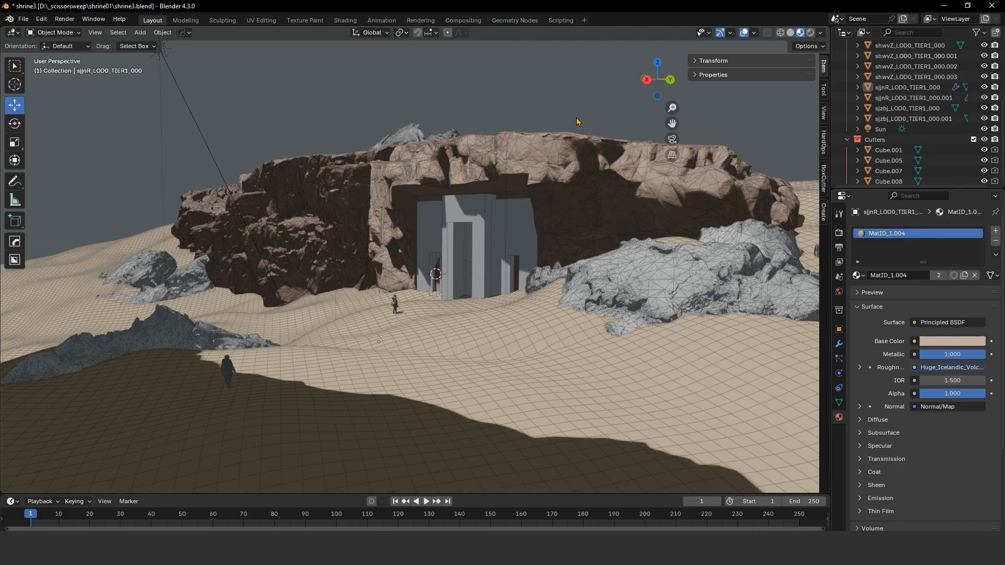
{"action": "left_click", "coordinate": [578, 153]}
{"action": "mouse_move", "coordinate": [584, 169]}
{"action": "middle_mouse_down"}
{"action": "mouse_move", "coordinate": [557, 190]}
{"action": "mouse_move", "coordinate": [579, 163]}
{"action": "middle_mouse_up"}
{"action": "left_click", "coordinate": [948, 341]}
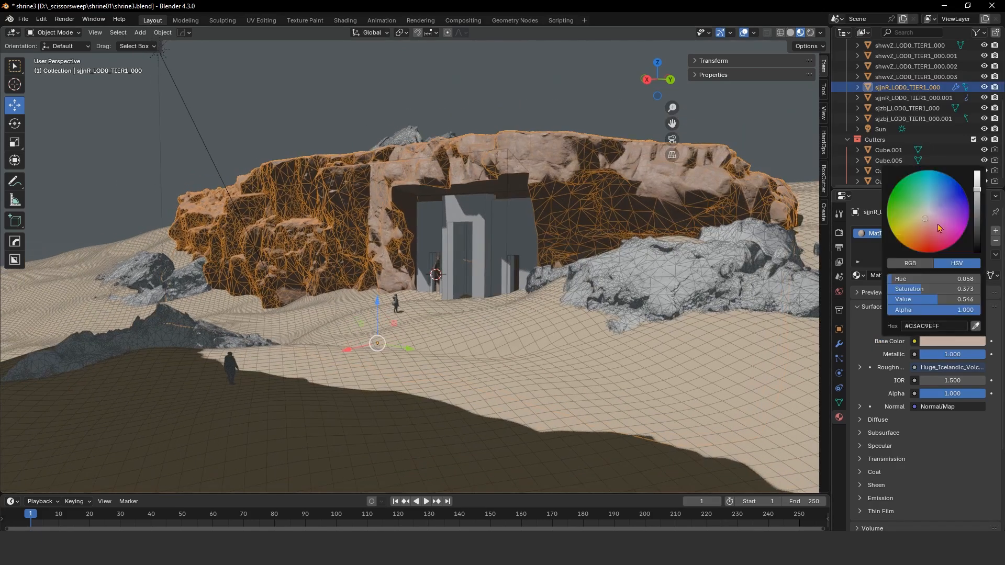
{"action": "left_click", "coordinate": [958, 343]}
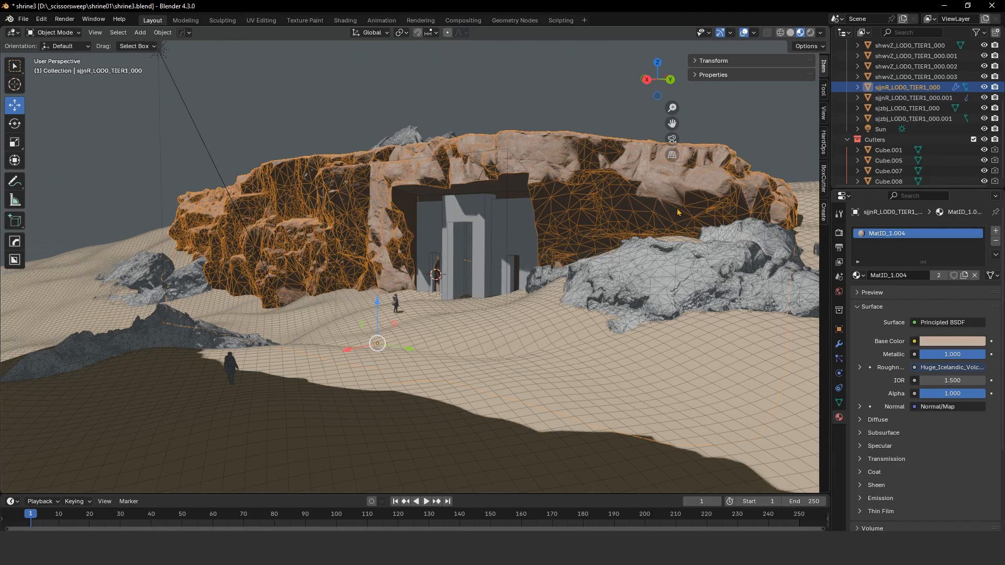
Step: Replace the cliff selection with the large boulder mesh shwvZ_LOD0_TIER1_000.002 beside the shrine entrance
{"action": "middle_click_drag", "start_coordinate": [597, 120], "coordinate": [576, 162]}
{"action": "left_click", "coordinate": [570, 111]}
{"action": "middle_click_drag", "start_coordinate": [569, 111], "coordinate": [578, 182]}
{"action": "left_click", "coordinate": [644, 248]}
{"action": "middle_click_drag", "start_coordinate": [670, 219], "coordinate": [670, 228]}
{"action": "left_click", "coordinate": [102, 274], "text": "shift"}
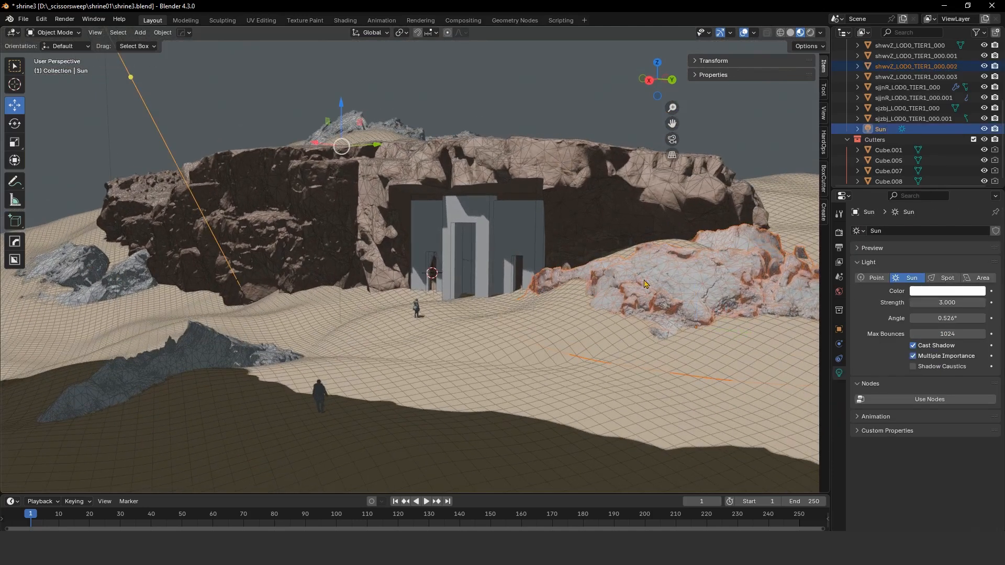
{"action": "left_click", "coordinate": [618, 278]}
{"action": "scroll", "coordinate": [497, 128], "scroll_direction": "up", "scroll_amount": 2}
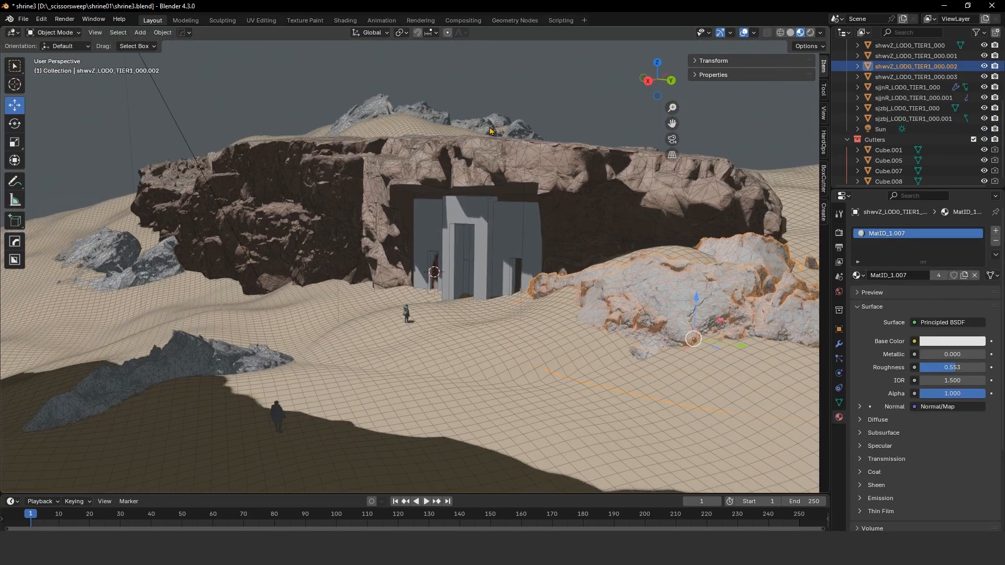
{"action": "scroll", "coordinate": [490, 129], "scroll_direction": "up", "scroll_amount": 2}
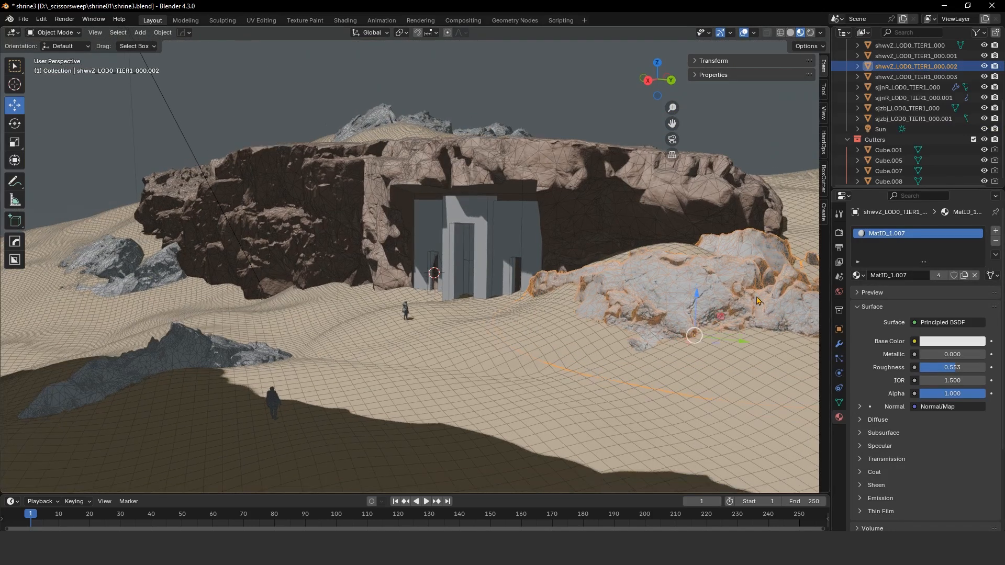
{"action": "scroll", "coordinate": [767, 287], "scroll_direction": "up", "scroll_amount": 1}
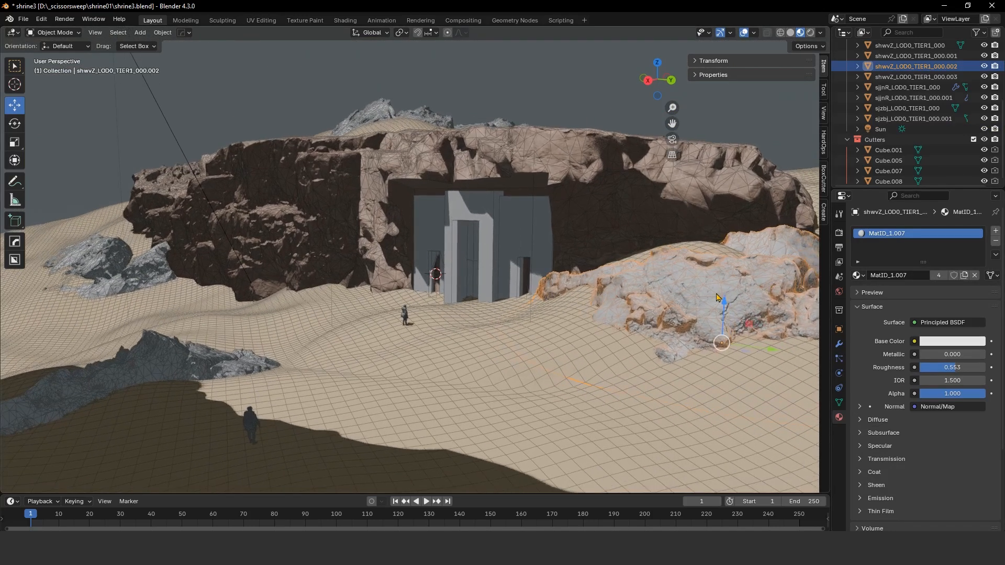
{"action": "middle_click_drag", "start_coordinate": [722, 298], "coordinate": [694, 288], "text": "shift"}
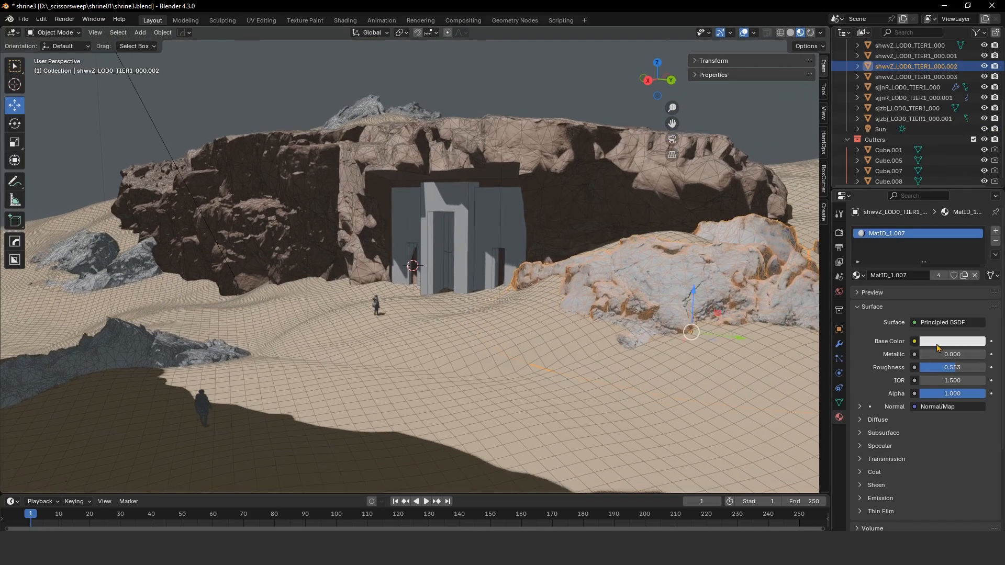
Step: Set the boulder material's base colour to #C3AC9EFF and clear the selection
{"action": "left_click", "coordinate": [938, 345]}
{"action": "left_click", "coordinate": [947, 325]}
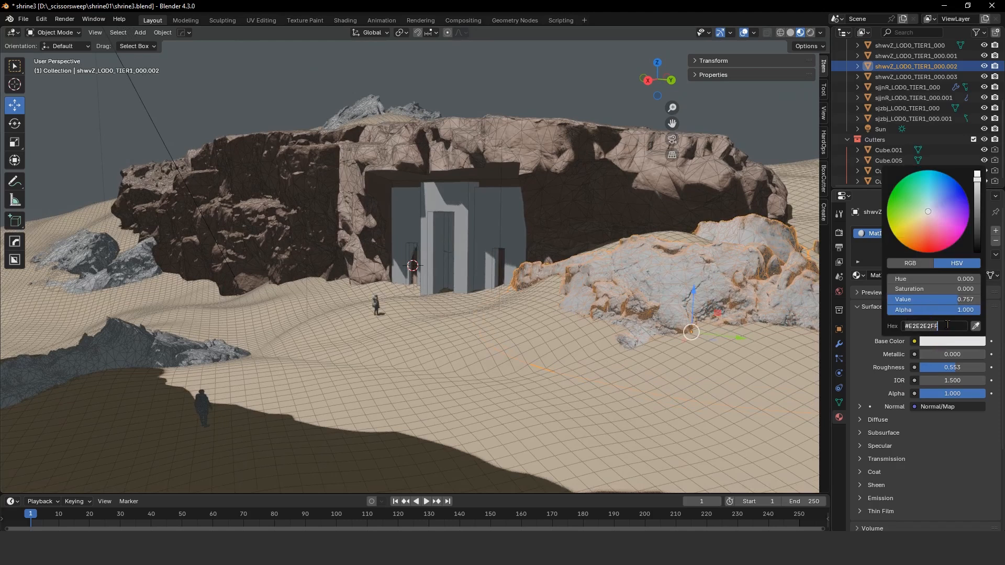
{"action": "type", "text": "#C3AC9EFF"}
{"action": "key", "text": "Return"}
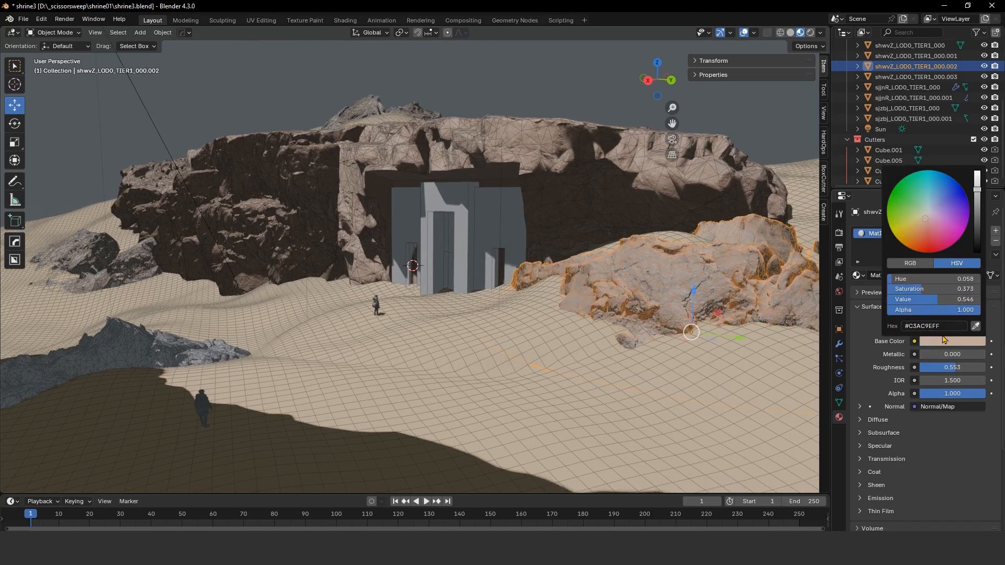
{"action": "left_click", "coordinate": [616, 111]}
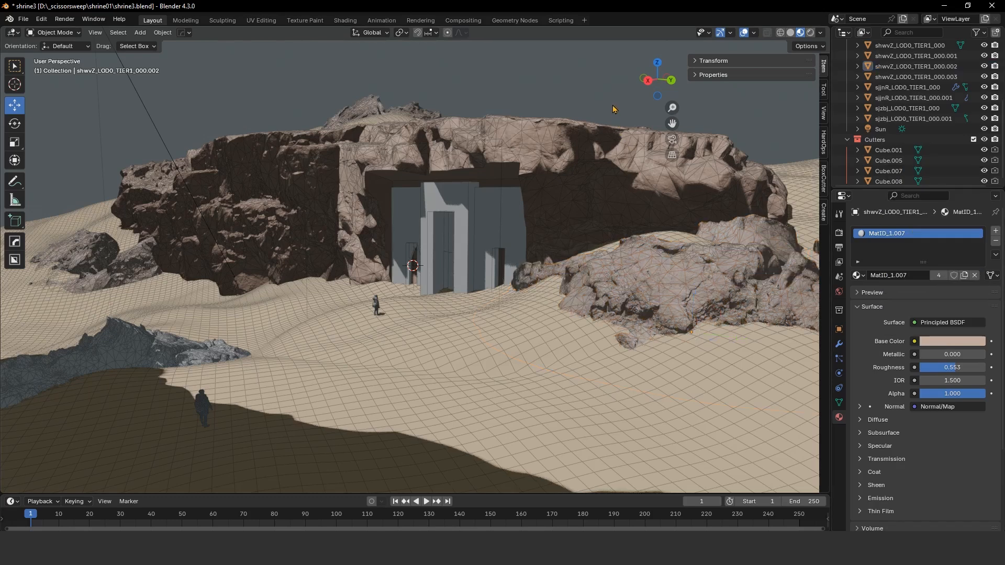
Step: Set the dark foreground rock material's base colour to #C3AC9EFF and clear the selection
{"action": "left_click", "coordinate": [158, 354]}
{"action": "left_click", "coordinate": [947, 343]}
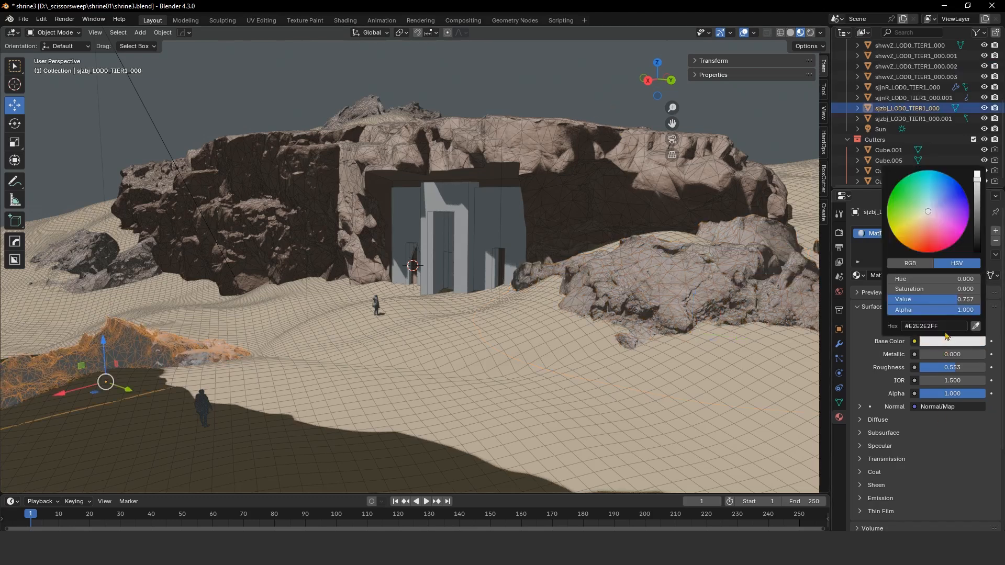
{"action": "left_click", "coordinate": [951, 323]}
{"action": "key", "text": "ctrl+v"}
{"action": "key", "text": "Return"}
{"action": "left_click", "coordinate": [482, 50]}
{"action": "middle_click_drag", "start_coordinate": [495, 99], "coordinate": [473, 94]}
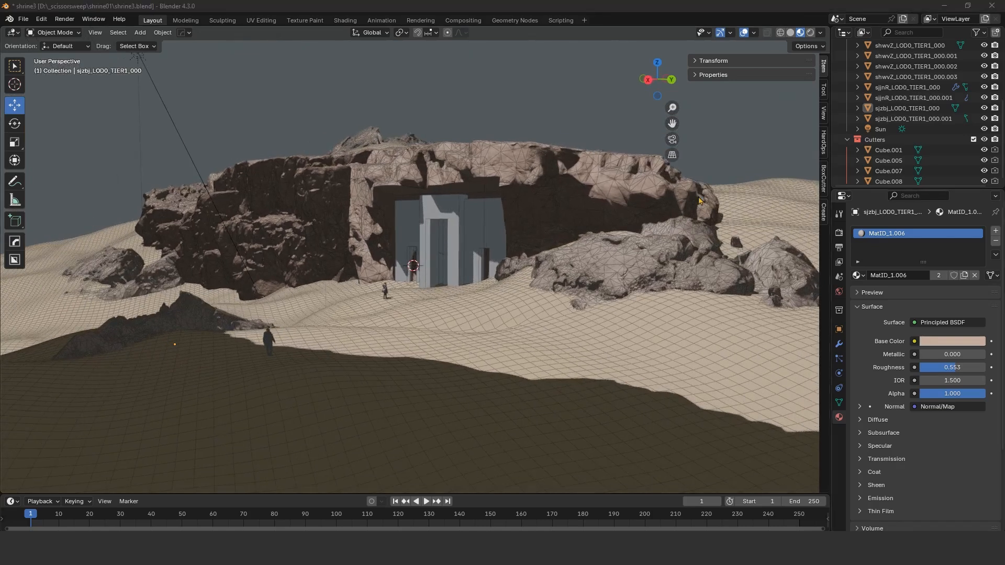
{"action": "scroll", "coordinate": [467, 154], "scroll_direction": "up", "scroll_amount": 2}
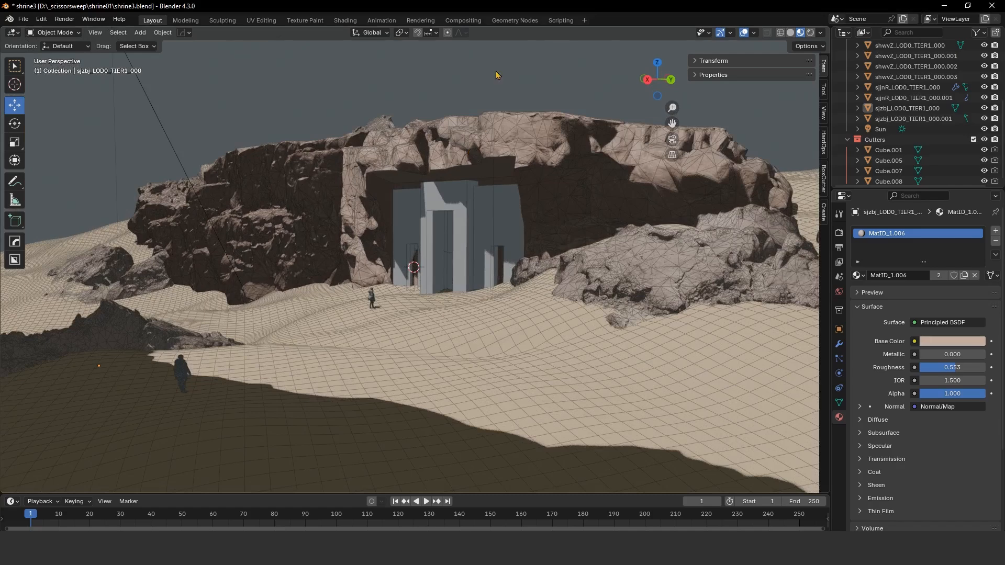
{"action": "middle_click_drag", "start_coordinate": [306, 160], "coordinate": [326, 173]}
{"action": "left_click", "coordinate": [327, 163]}
{"action": "left_click", "coordinate": [477, 72]}
{"action": "left_click", "coordinate": [325, 173]}
{"action": "middle_click_drag", "start_coordinate": [437, 121], "coordinate": [430, 107]}
{"action": "left_click", "coordinate": [430, 107]}
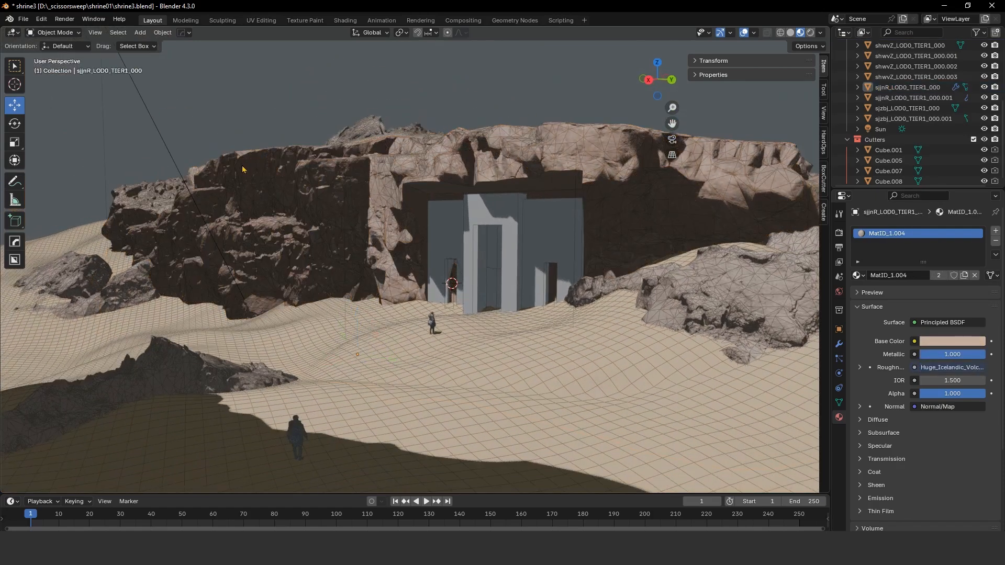
Step: Try redirecting the sun so it lights the shrine front, undo the change and clear the selection
{"action": "scroll", "coordinate": [186, 136], "scroll_direction": "down", "scroll_amount": 3}
{"action": "left_click", "coordinate": [214, 114]}
{"action": "scroll", "coordinate": [214, 114], "scroll_direction": "up", "scroll_amount": 4}
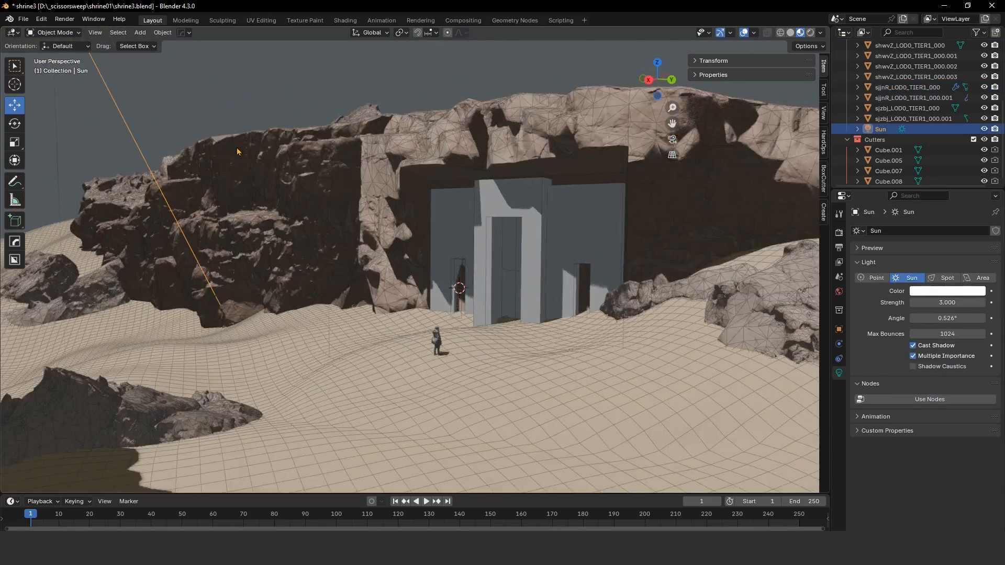
{"action": "left_click_drag", "start_coordinate": [127, 68], "coordinate": [112, 26]}
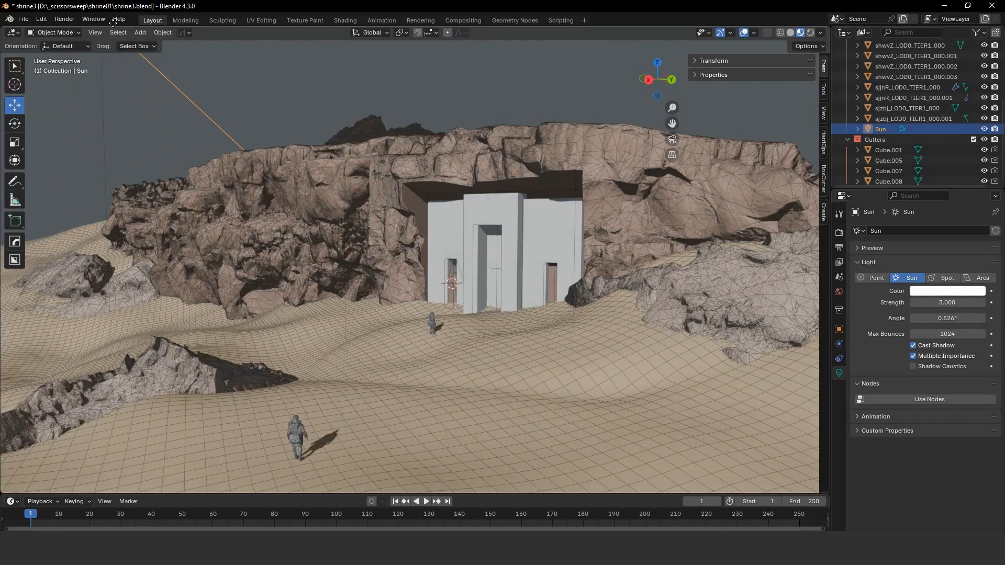
{"action": "middle_click_drag", "start_coordinate": [217, 137], "coordinate": [244, 129]}
{"action": "scroll", "coordinate": [274, 145], "scroll_direction": "up", "scroll_amount": 4}
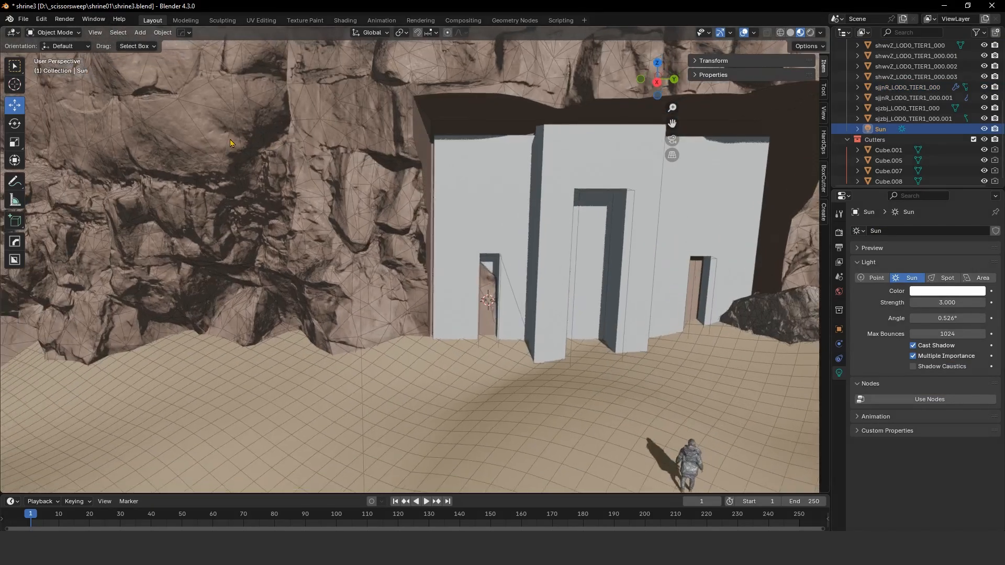
{"action": "scroll", "coordinate": [261, 141], "scroll_direction": "down", "scroll_amount": 4}
{"action": "key", "text": "ctrl+z"}
{"action": "key", "text": "alt+a"}
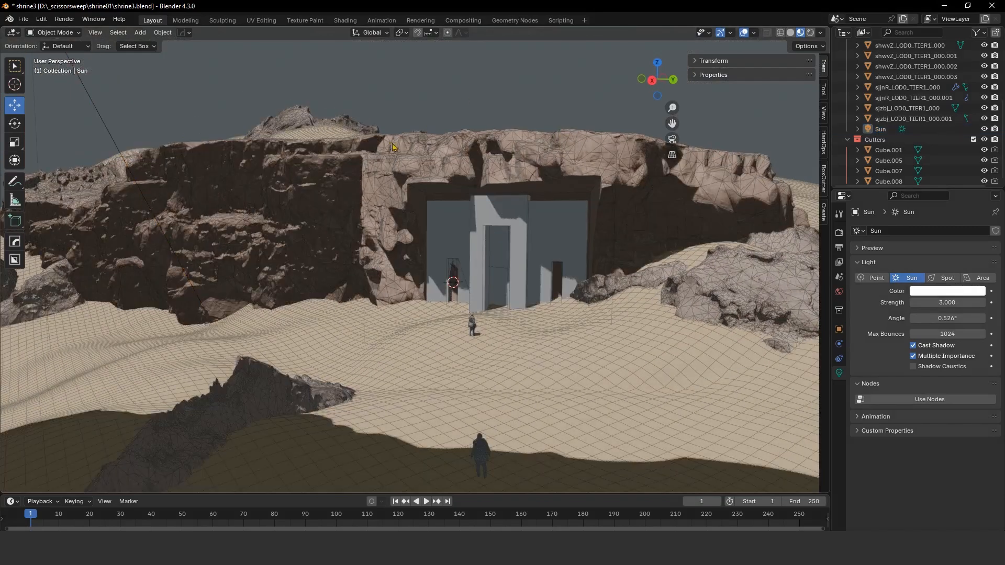
Step: Examine the shaded cliff face and the shrine entrance from several distances and angles
{"action": "left_click", "coordinate": [361, 163]}
{"action": "middle_click_drag", "start_coordinate": [364, 187], "coordinate": [277, 133]}
{"action": "scroll", "coordinate": [335, 149], "scroll_direction": "up", "scroll_amount": 4}
{"action": "scroll", "coordinate": [321, 140], "scroll_direction": "down", "scroll_amount": 3}
{"action": "key", "text": "alt+a"}
{"action": "scroll", "coordinate": [335, 167], "scroll_direction": "down", "scroll_amount": 4}
{"action": "middle_click_drag", "start_coordinate": [367, 191], "coordinate": [387, 206]}
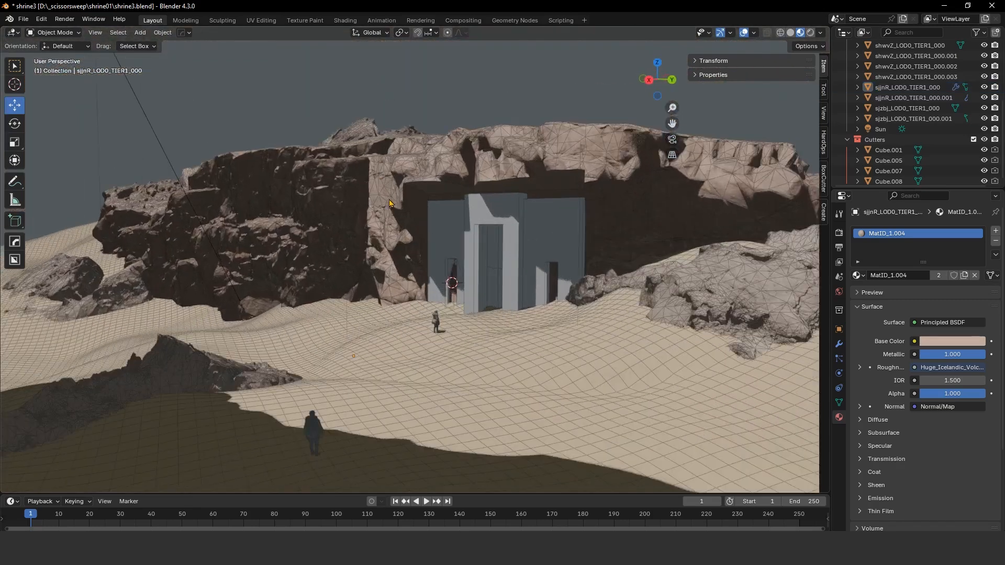
{"action": "scroll", "coordinate": [392, 205], "scroll_direction": "up", "scroll_amount": 2}
{"action": "middle_click_drag", "start_coordinate": [516, 238], "coordinate": [629, 246]}
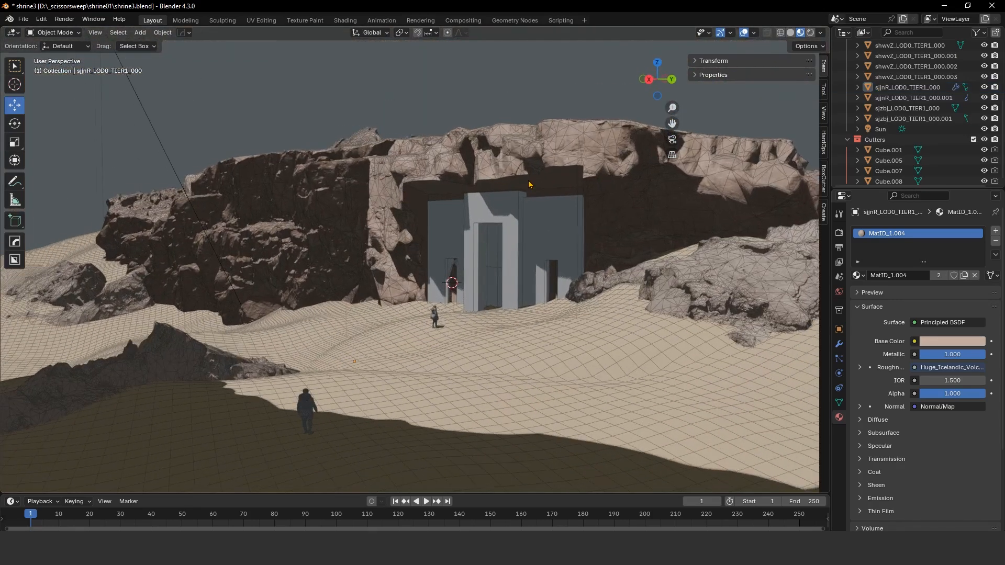
{"action": "middle_click_drag", "start_coordinate": [507, 208], "coordinate": [497, 207]}
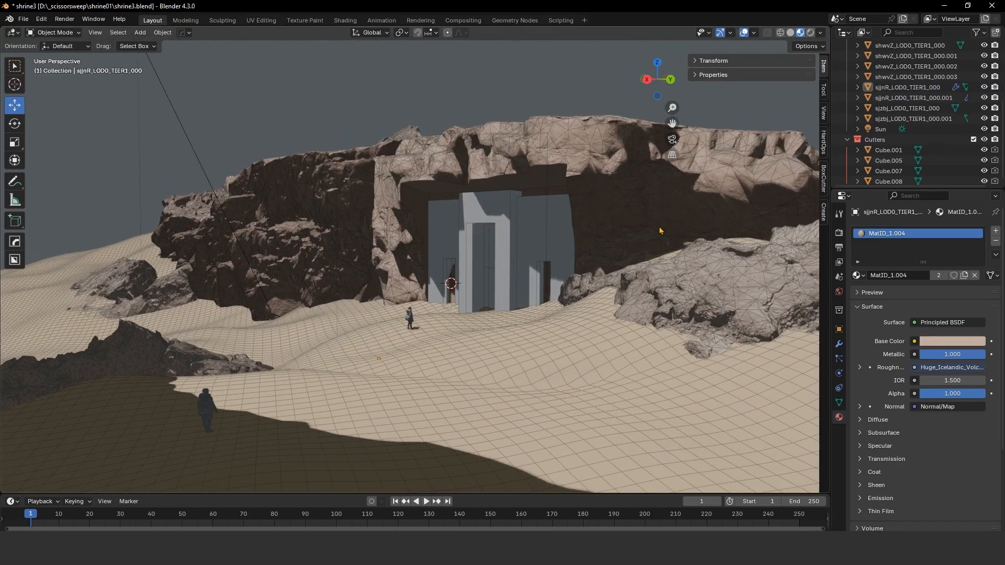
Step: Brighten the world background colour to a value of about 0.208 and clear the cliff selection
{"action": "left_click", "coordinate": [644, 211]}
{"action": "left_click", "coordinate": [586, 109]}
{"action": "left_click", "coordinate": [595, 168]}
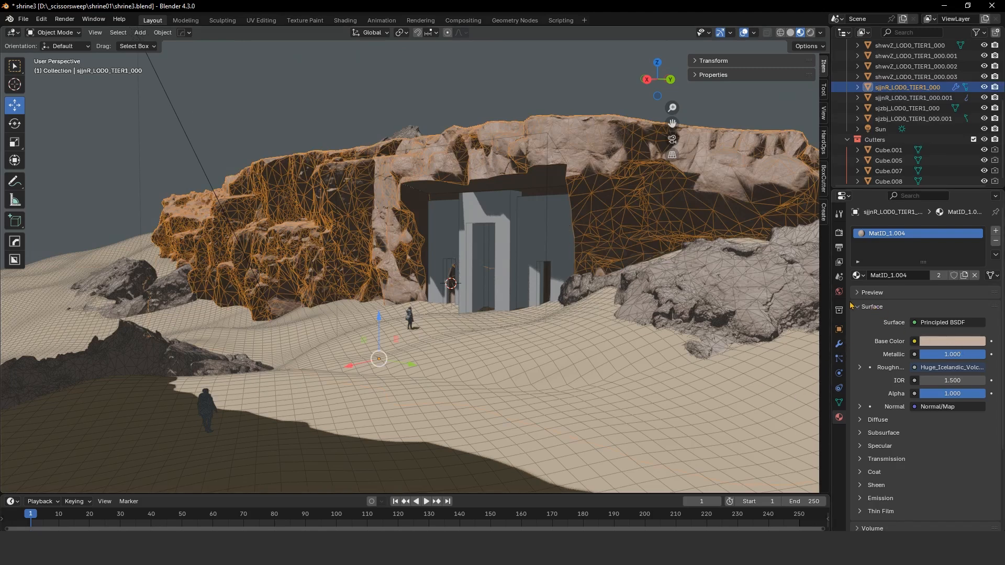
{"action": "left_click", "coordinate": [840, 292]}
{"action": "middle_click_drag", "start_coordinate": [516, 191], "coordinate": [508, 186]}
{"action": "mouse_move", "coordinate": [452, 242]}
{"action": "middle_mouse_down"}
{"action": "mouse_move", "coordinate": [474, 241]}
{"action": "mouse_move", "coordinate": [462, 242]}
{"action": "middle_mouse_up"}
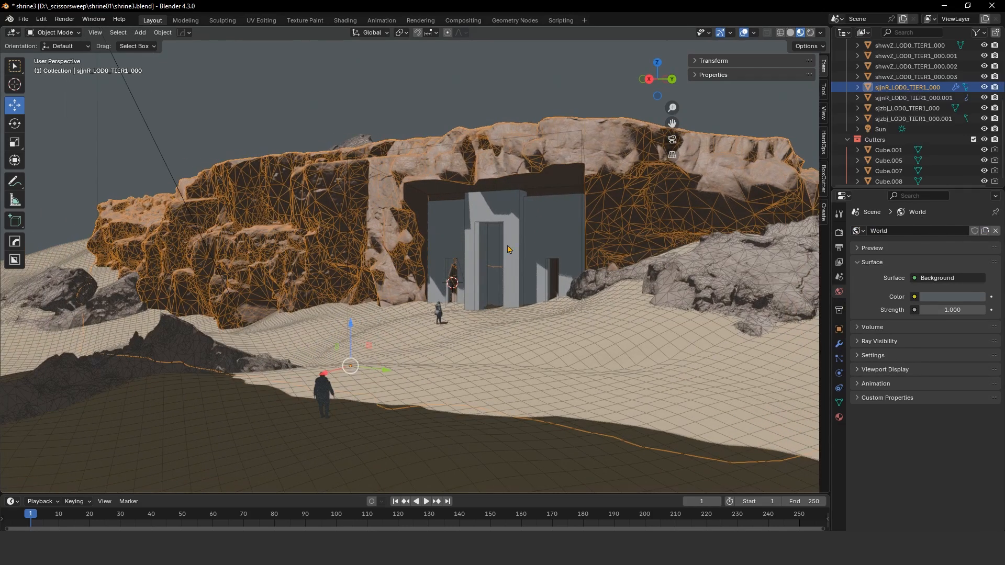
{"action": "left_click", "coordinate": [968, 302]}
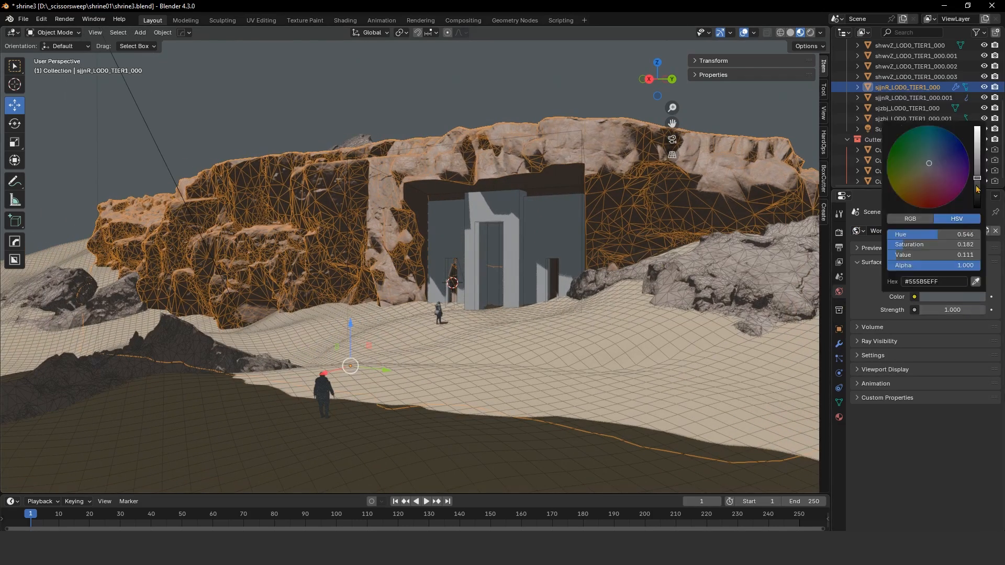
{"action": "left_click_drag", "start_coordinate": [977, 180], "coordinate": [977, 169]}
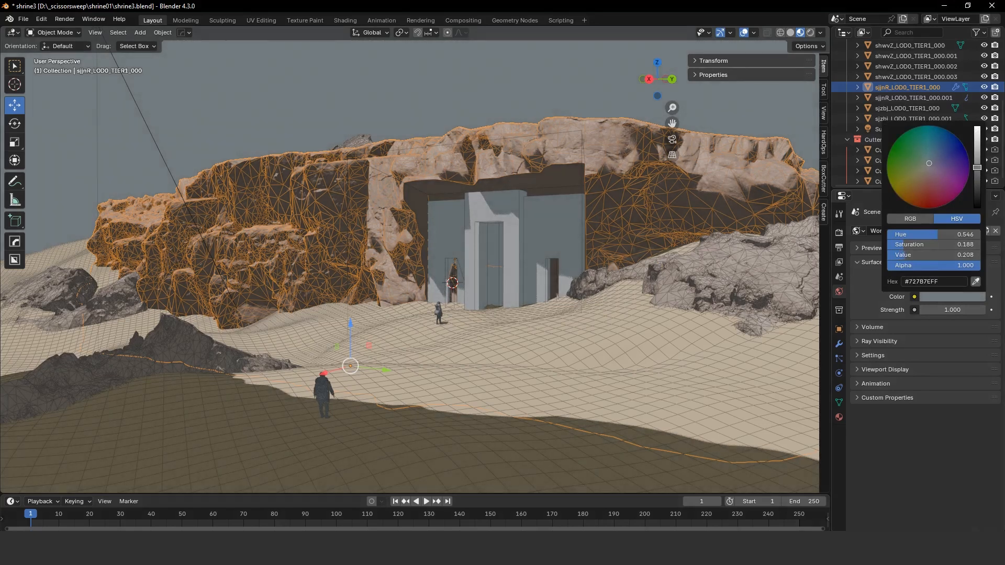
{"action": "left_click", "coordinate": [370, 79]}
{"action": "middle_click_drag", "start_coordinate": [400, 130], "coordinate": [389, 134]}
{"action": "scroll", "coordinate": [389, 134], "scroll_direction": "down", "scroll_amount": 3}
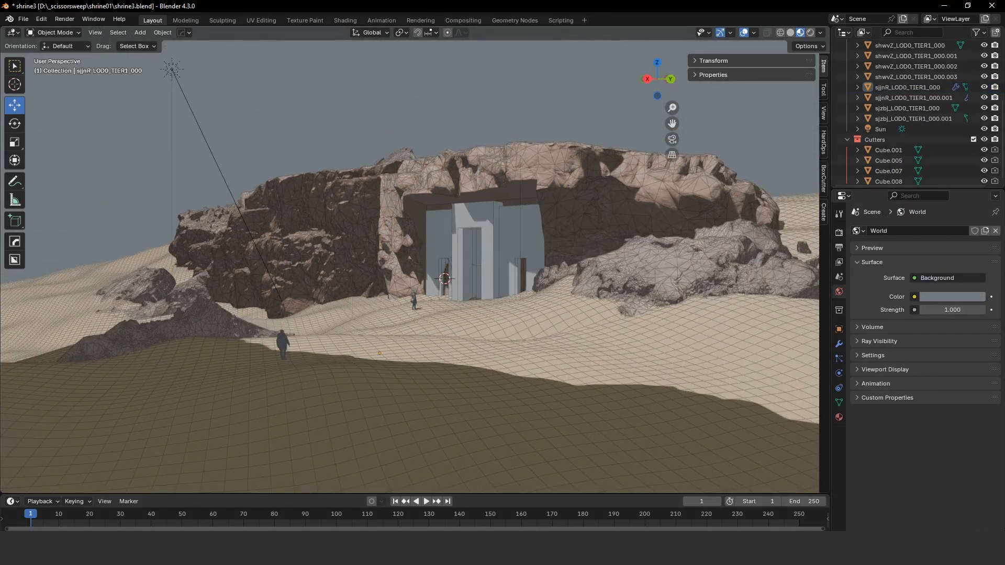
Step: Switch to the Miro board, examine the rock-cut facade reference photos, and move the browser out of the scene's way
{"action": "key", "text": "alt+Tab"}
{"action": "scroll", "coordinate": [488, 214], "scroll_direction": "up", "scroll_amount": 5}
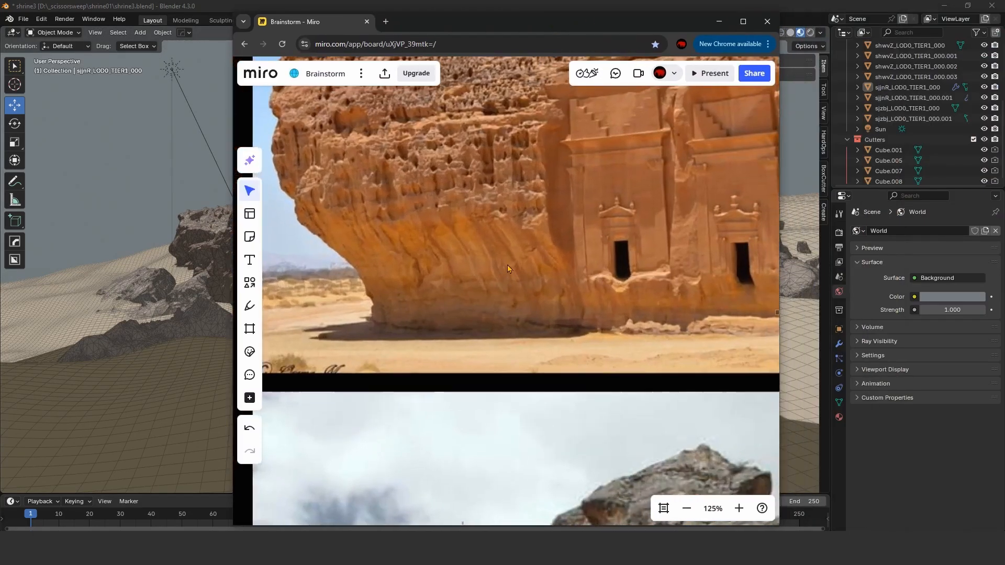
{"action": "scroll", "coordinate": [507, 266], "scroll_direction": "down", "scroll_amount": 3}
{"action": "scroll", "coordinate": [533, 294], "scroll_direction": "down", "scroll_amount": 3}
{"action": "middle_click_drag", "start_coordinate": [533, 294], "coordinate": [542, 186]}
{"action": "scroll", "coordinate": [564, 320], "scroll_direction": "up", "scroll_amount": 2}
{"action": "middle_click_drag", "start_coordinate": [505, 315], "coordinate": [592, 219]}
{"action": "scroll", "coordinate": [580, 275], "scroll_direction": "up", "scroll_amount": 1}
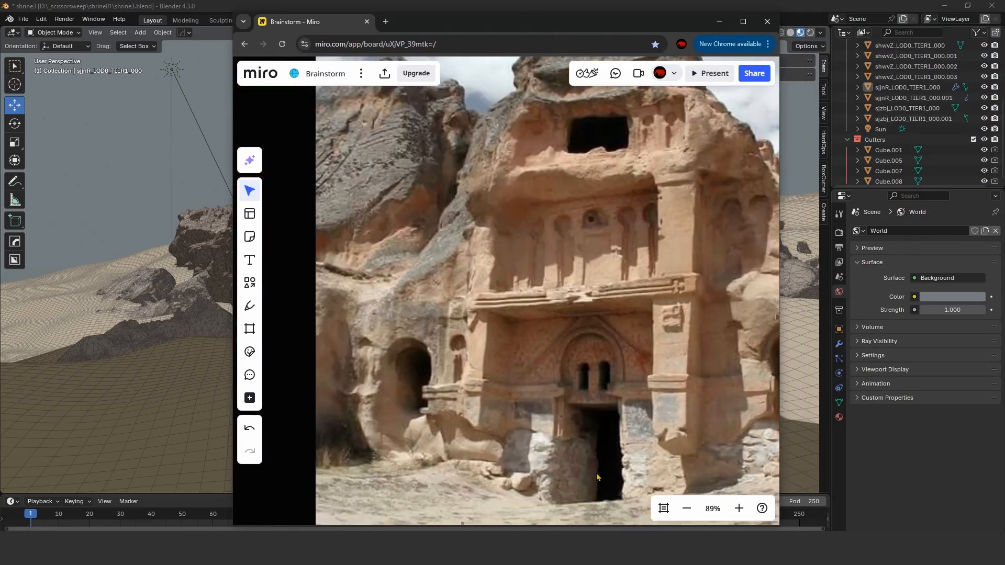
{"action": "scroll", "coordinate": [597, 477], "scroll_direction": "down", "scroll_amount": 2}
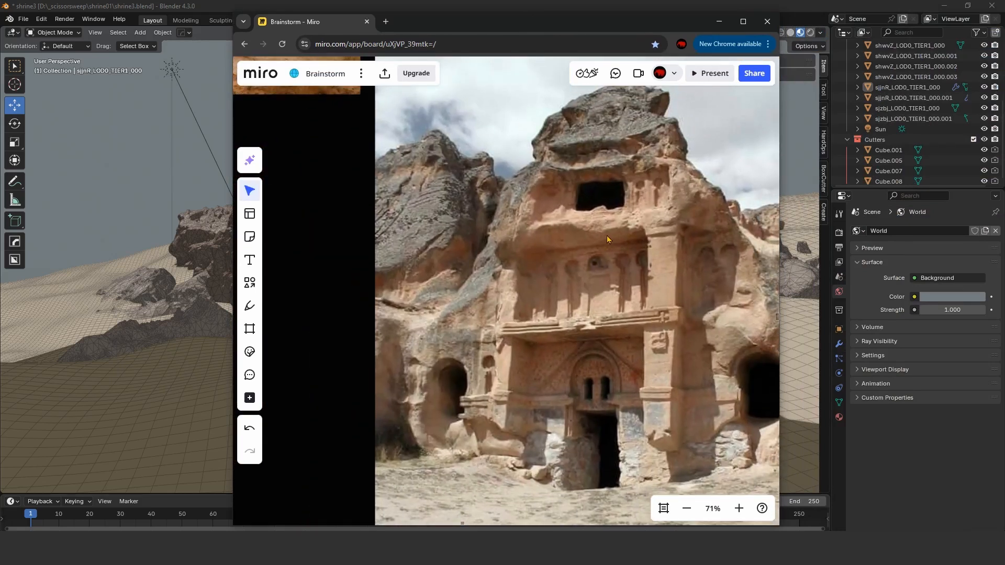
{"action": "left_click_drag", "start_coordinate": [434, 24], "coordinate": [1004, 24]}
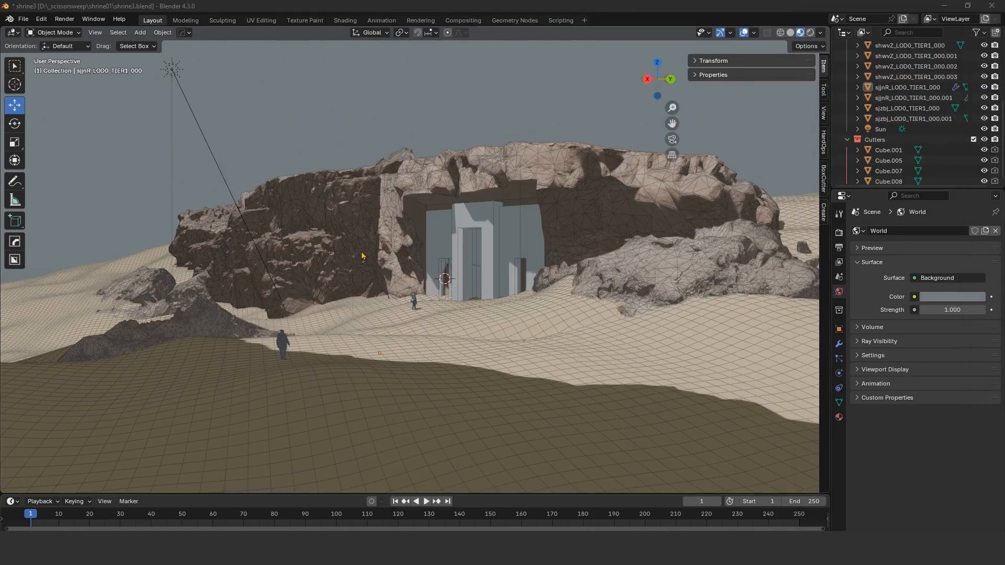
Step: Shift the world background colour to hue 0.500 and saturation about 0.229, and fine-tune its brightness
{"action": "scroll", "coordinate": [361, 256], "scroll_direction": "up", "scroll_amount": 2}
{"action": "left_click", "coordinate": [949, 300]}
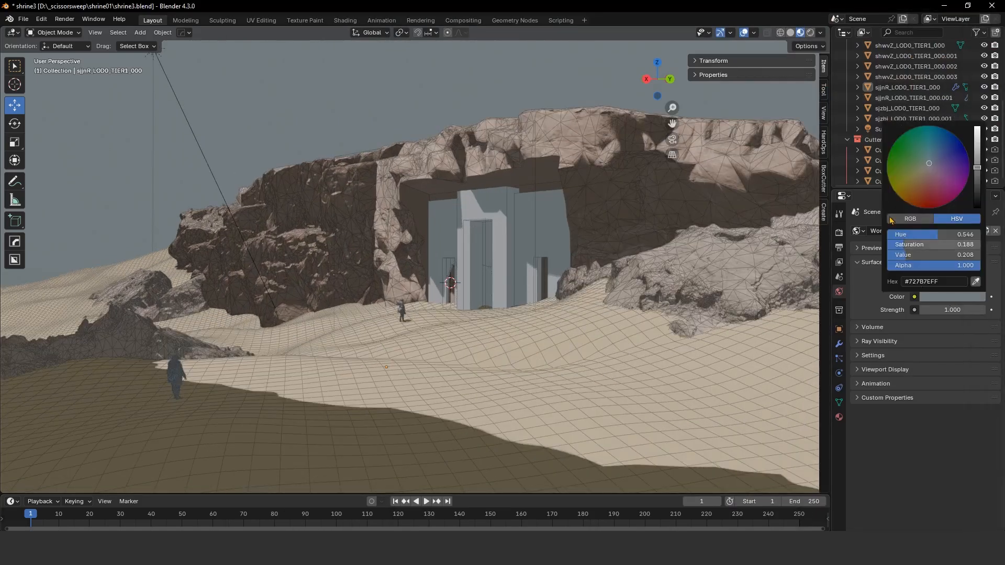
{"action": "left_click_drag", "start_coordinate": [928, 163], "coordinate": [929, 162]}
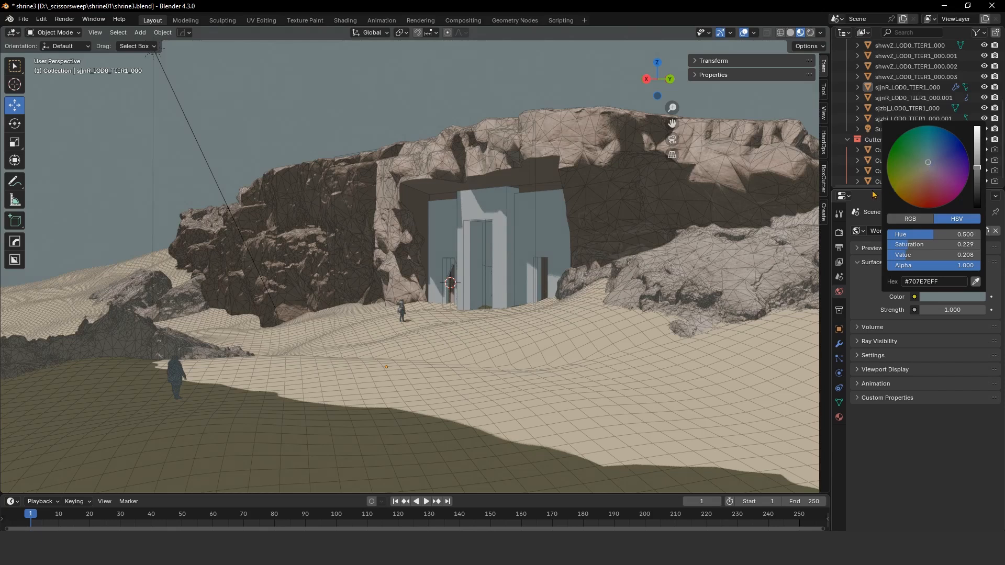
{"action": "left_click_drag", "start_coordinate": [977, 174], "coordinate": [977, 170]}
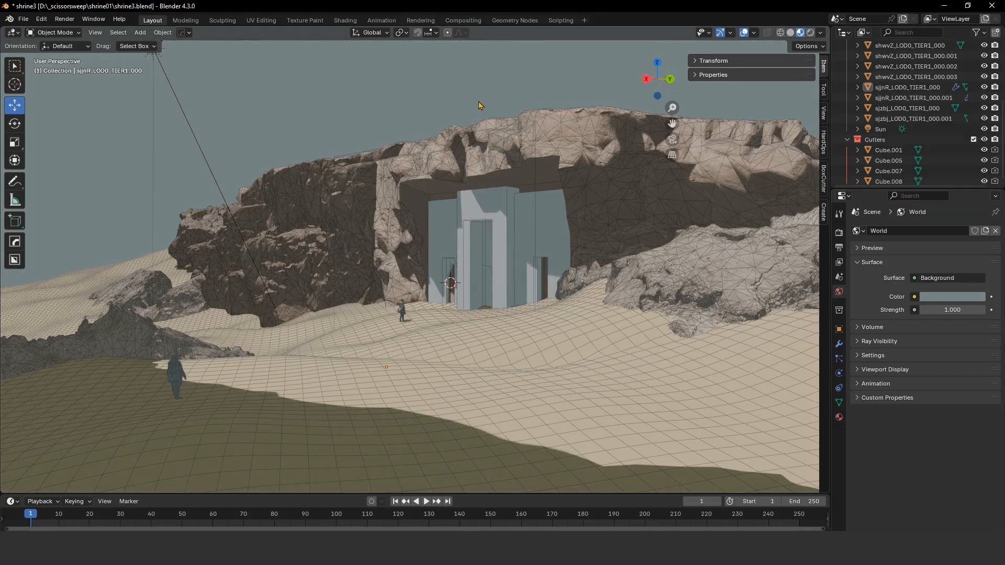
{"action": "mouse_move", "coordinate": [474, 137]}
{"action": "middle_mouse_down"}
{"action": "mouse_move", "coordinate": [495, 137]}
{"action": "mouse_move", "coordinate": [478, 146]}
{"action": "mouse_move", "coordinate": [576, 148]}
{"action": "mouse_move", "coordinate": [489, 141]}
{"action": "middle_mouse_up"}
{"action": "scroll", "coordinate": [489, 141], "scroll_direction": "up", "scroll_amount": 2}
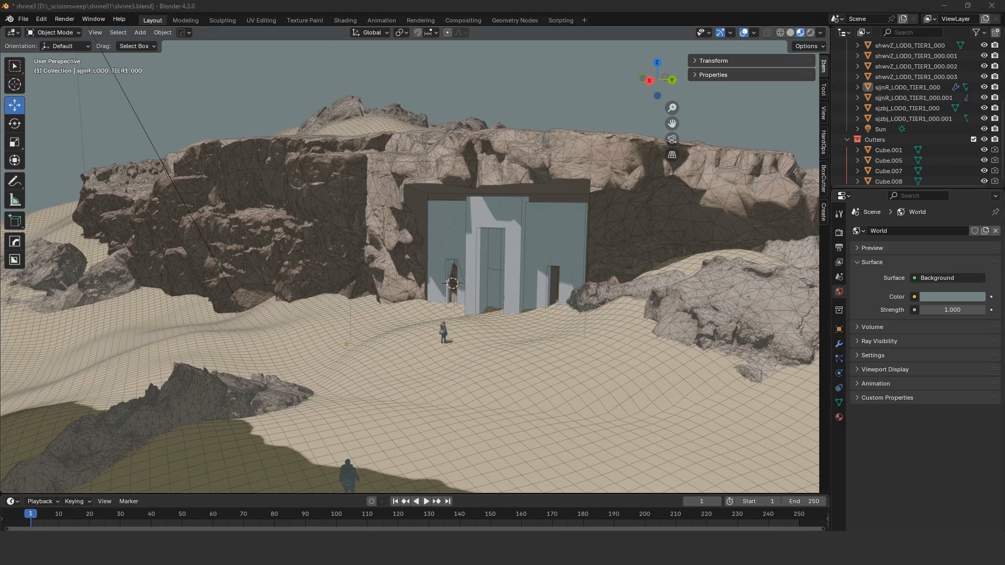
Step: Select the shrine's three facade blocks with Cube.004 active and show their material settings
{"action": "left_click", "coordinate": [551, 255]}
{"action": "left_click", "coordinate": [450, 228], "text": "shift"}
{"action": "left_click", "coordinate": [581, 111]}
{"action": "left_click", "coordinate": [539, 254]}
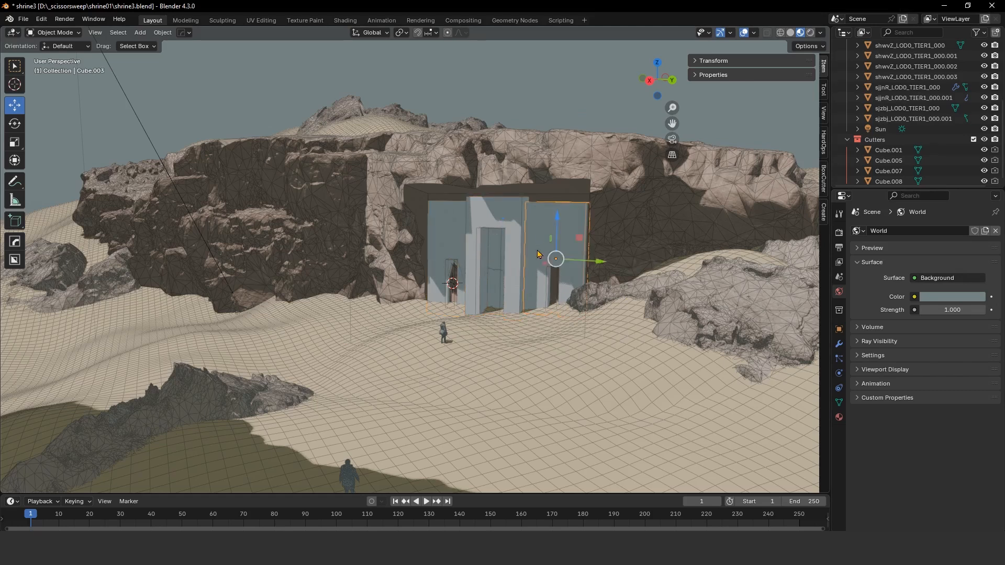
{"action": "left_click", "coordinate": [512, 232], "text": "shift"}
{"action": "left_click", "coordinate": [448, 230], "text": "shift"}
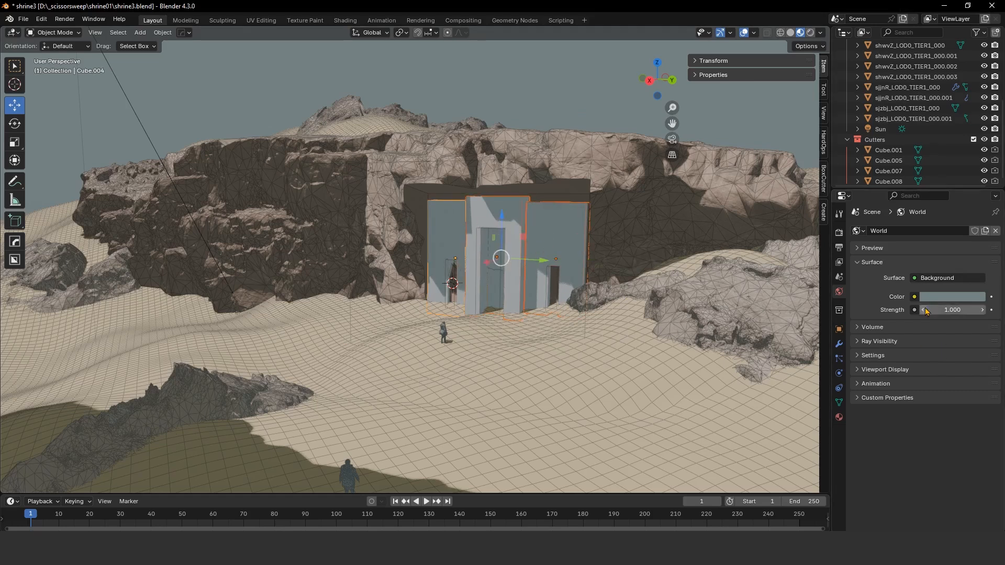
{"action": "left_click", "coordinate": [839, 406]}
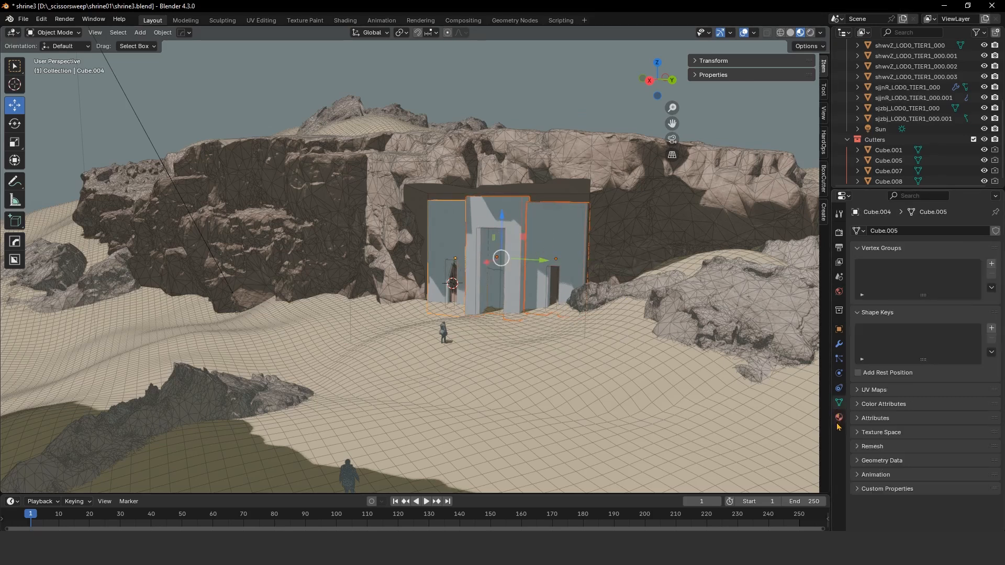
{"action": "left_click", "coordinate": [839, 419]}
Step: Reselect the three facade blocks with Cube.004 active and create a new material named mat_doors
{"action": "left_click", "coordinate": [577, 249]}
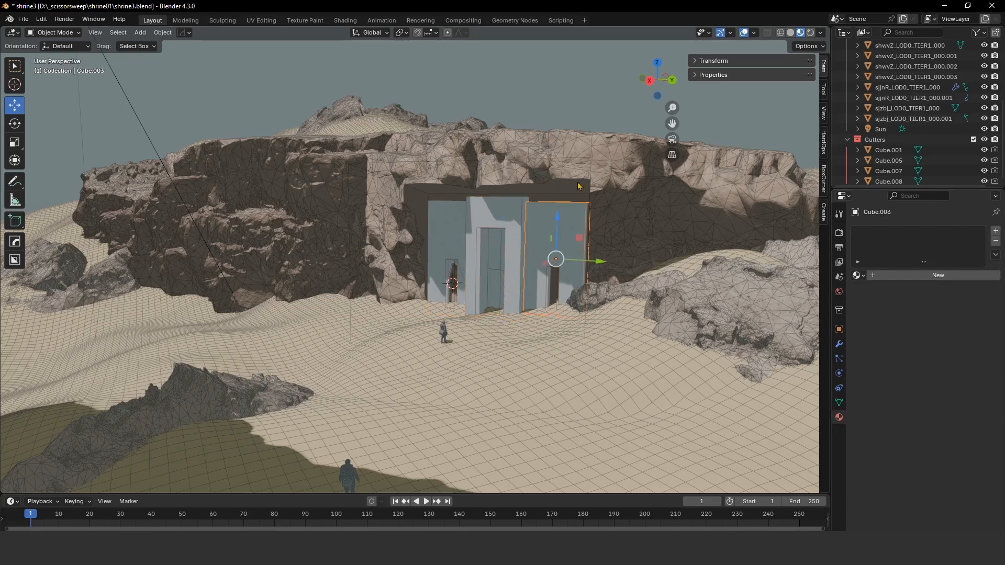
{"action": "left_click", "coordinate": [593, 108]}
{"action": "left_click", "coordinate": [560, 236]}
{"action": "left_click", "coordinate": [475, 228], "text": "shift"}
{"action": "left_click", "coordinate": [931, 276]}
{"action": "double_click", "coordinate": [894, 234]}
{"action": "type", "text": "mat_"}
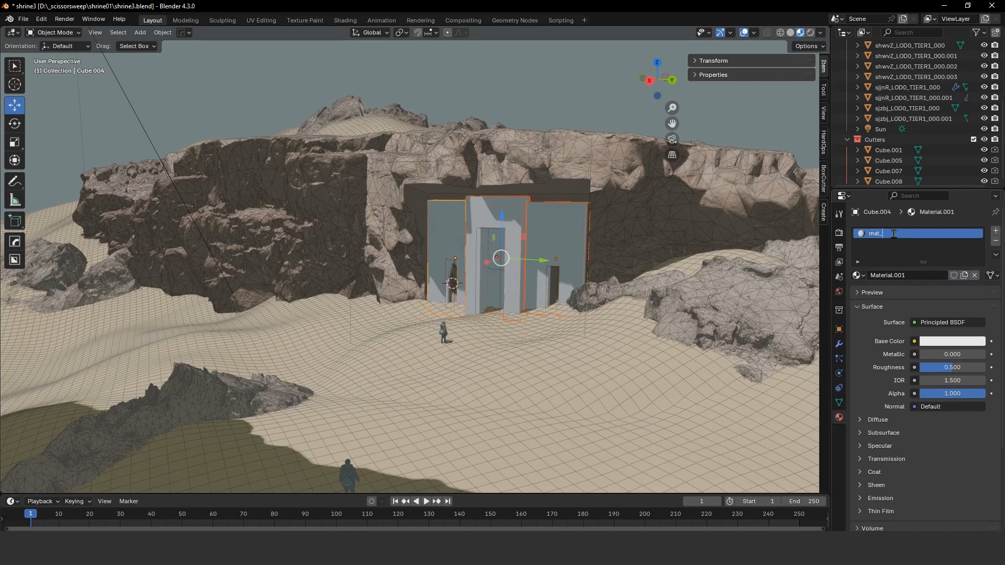
{"action": "type", "text": "doors"}
{"action": "key", "text": "Return"}
Step: Set the mat_doors base colour to #C3AC9EFF and its roughness to 1.000, then clear the selection
{"action": "left_click", "coordinate": [933, 342]}
{"action": "left_click", "coordinate": [942, 325]}
{"action": "type", "text": "#C3AC9EFF"}
{"action": "key", "text": "Return"}
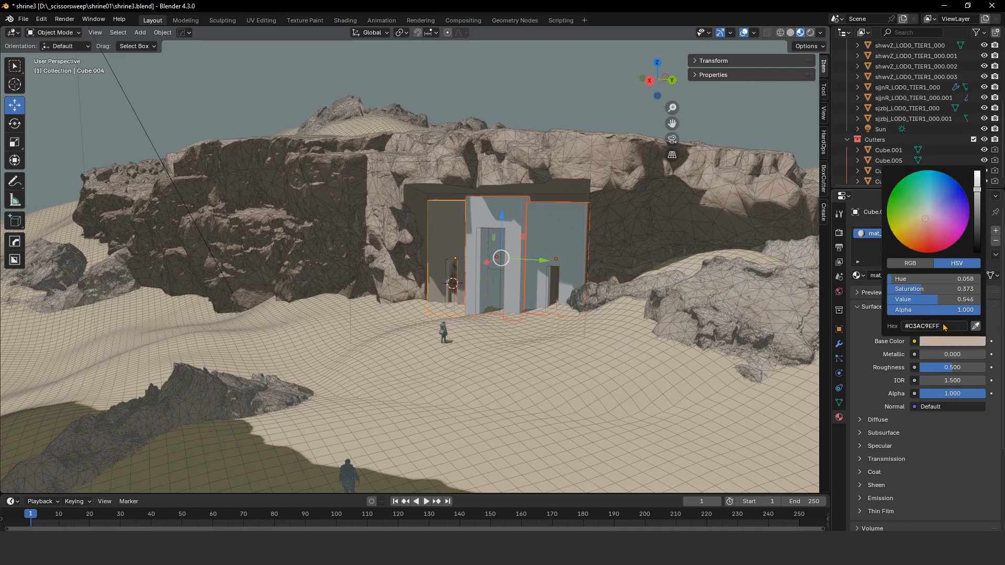
{"action": "left_click_drag", "start_coordinate": [952, 367], "coordinate": [986, 367]}
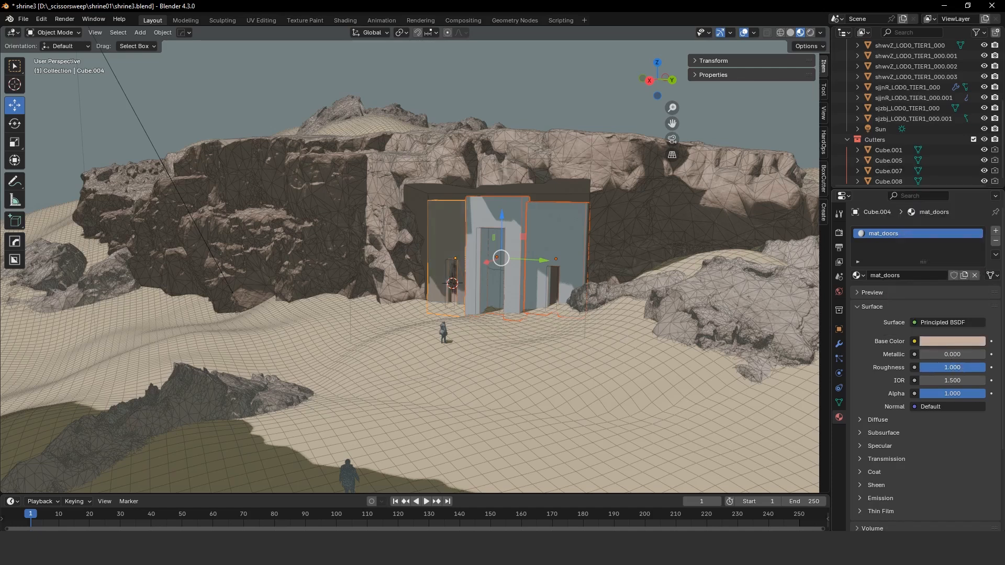
{"action": "left_click", "coordinate": [533, 59]}
Step: Select the shrine's three facade blocks with Cube.004 active, link the mat_doors material to all of them, and clear the selection
{"action": "left_click", "coordinate": [443, 214]}
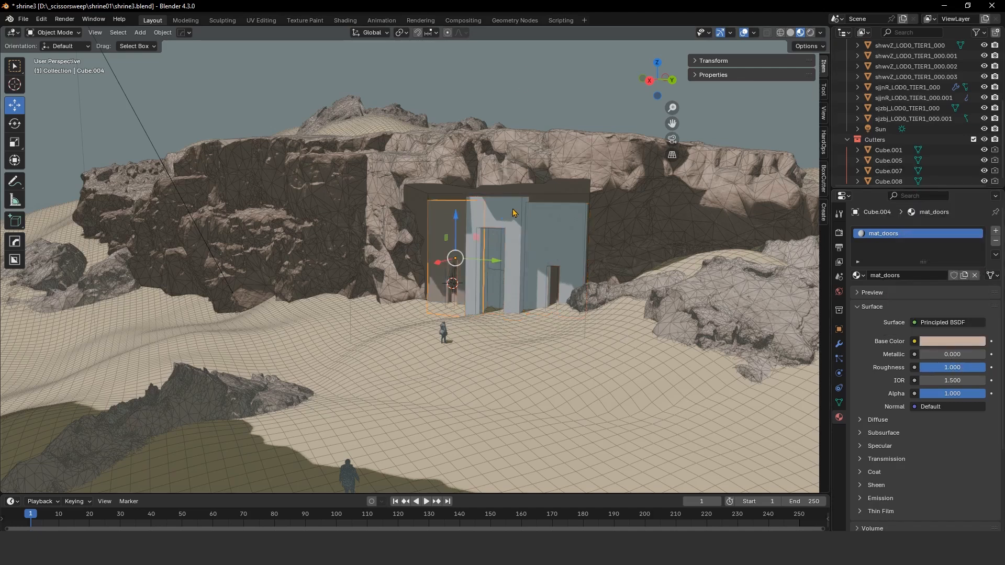
{"action": "left_click", "coordinate": [515, 210], "text": "shift"}
{"action": "left_click", "coordinate": [515, 217]}
{"action": "left_click", "coordinate": [514, 222]}
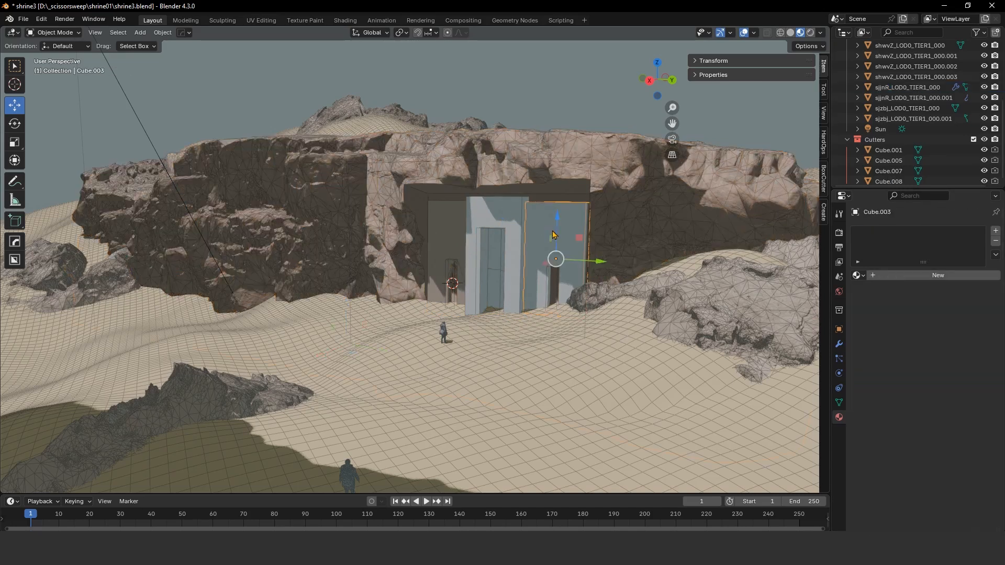
{"action": "left_click", "coordinate": [493, 214]}
{"action": "left_click", "coordinate": [548, 227]}
{"action": "left_click", "coordinate": [496, 226], "text": "shift"}
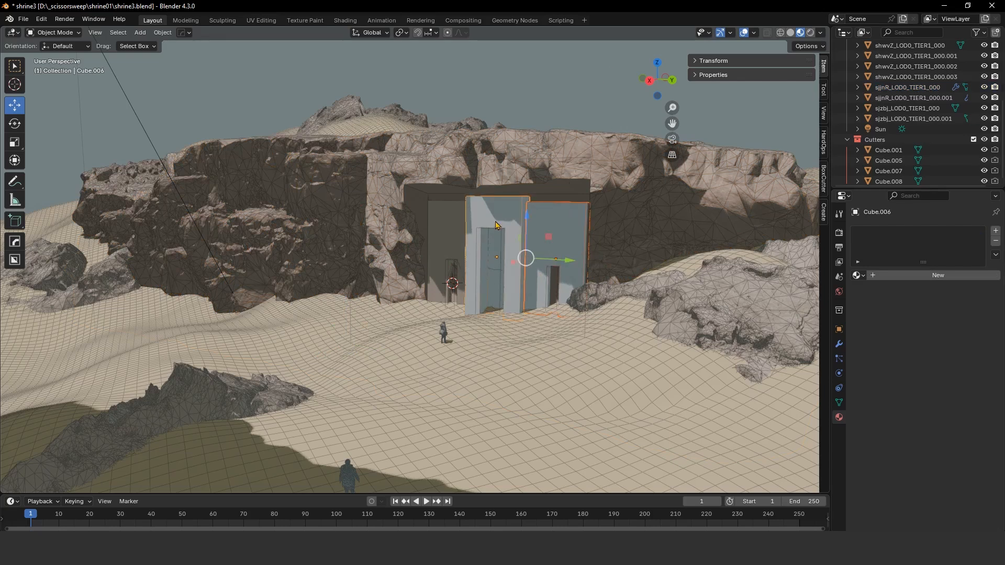
{"action": "left_click", "coordinate": [448, 230], "text": "shift"}
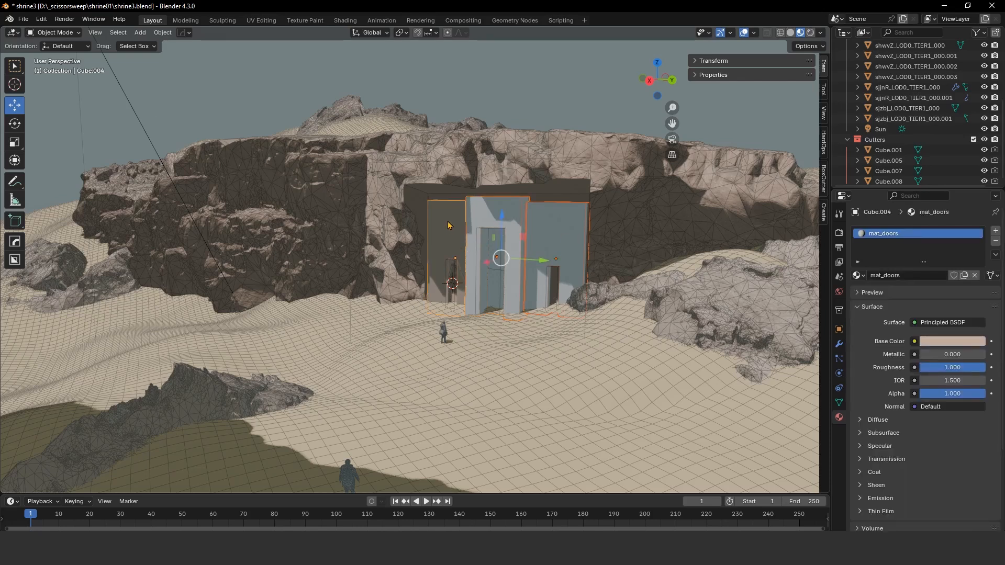
{"action": "key", "text": "ctrl+l"}
{"action": "mouse_move", "coordinate": [449, 225]}
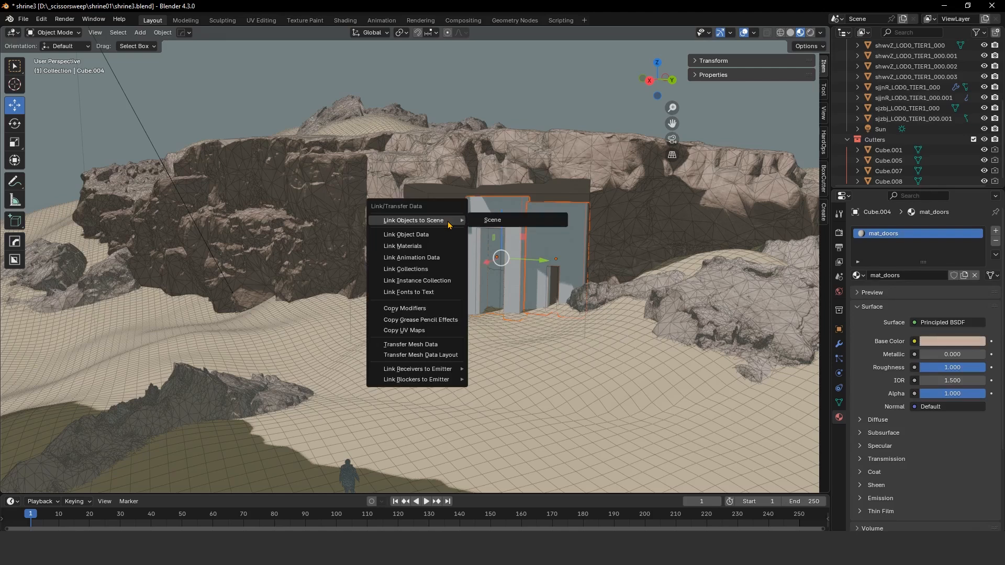
{"action": "left_click", "coordinate": [406, 251]}
{"action": "key", "text": "alt+a"}
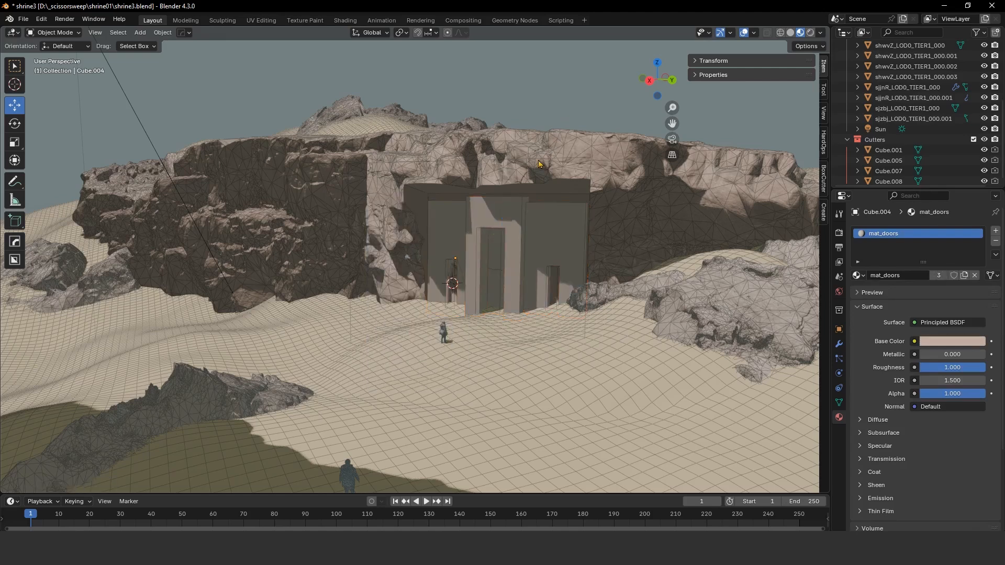
Step: Make the shrine's central facade block the active object, leaving it unselected with its mat_doors settings shown
{"action": "scroll", "coordinate": [549, 162], "scroll_direction": "up", "scroll_amount": 4}
{"action": "mouse_move", "coordinate": [559, 161]}
{"action": "middle_mouse_down"}
{"action": "mouse_move", "coordinate": [527, 154]}
{"action": "mouse_move", "coordinate": [549, 168]}
{"action": "middle_mouse_up"}
{"action": "scroll", "coordinate": [532, 153], "scroll_direction": "up", "scroll_amount": 1}
{"action": "scroll", "coordinate": [531, 153], "scroll_direction": "down", "scroll_amount": 1}
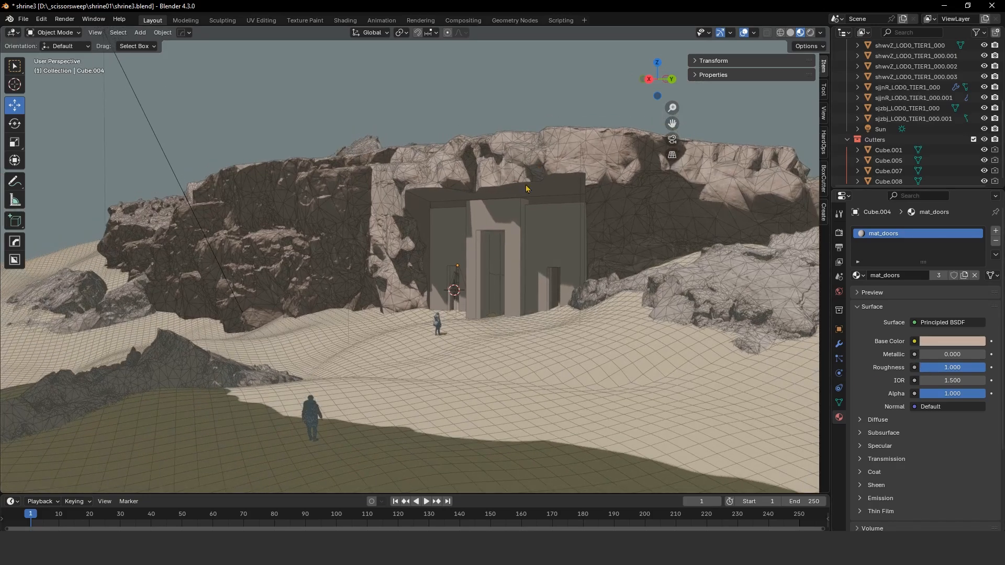
{"action": "middle_click_drag", "start_coordinate": [549, 179], "coordinate": [524, 202]}
{"action": "left_click", "coordinate": [523, 202]}
{"action": "left_click", "coordinate": [564, 119]}
{"action": "middle_click_drag", "start_coordinate": [547, 141], "coordinate": [547, 201]}
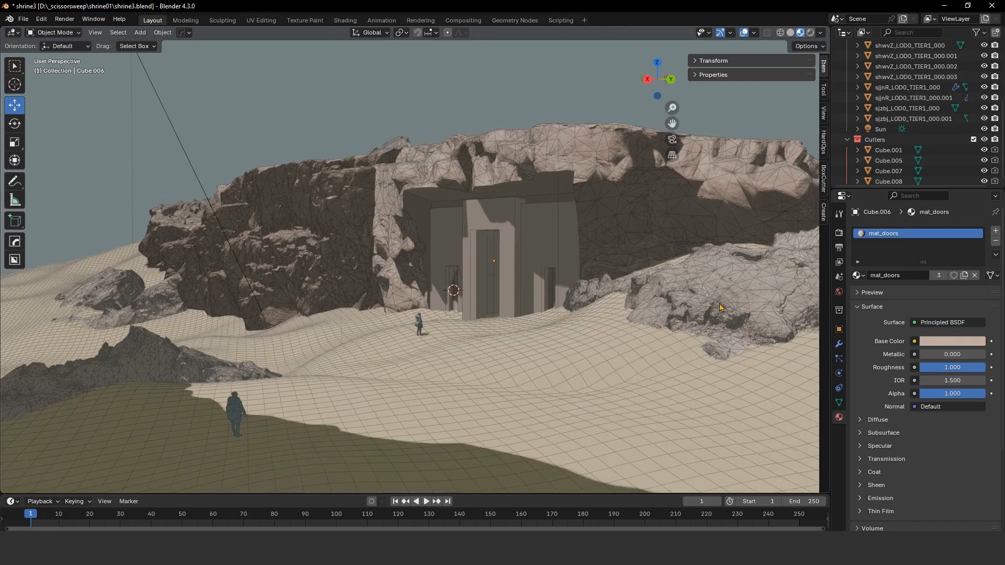
{"action": "middle_click_drag", "start_coordinate": [556, 315], "coordinate": [550, 320]}
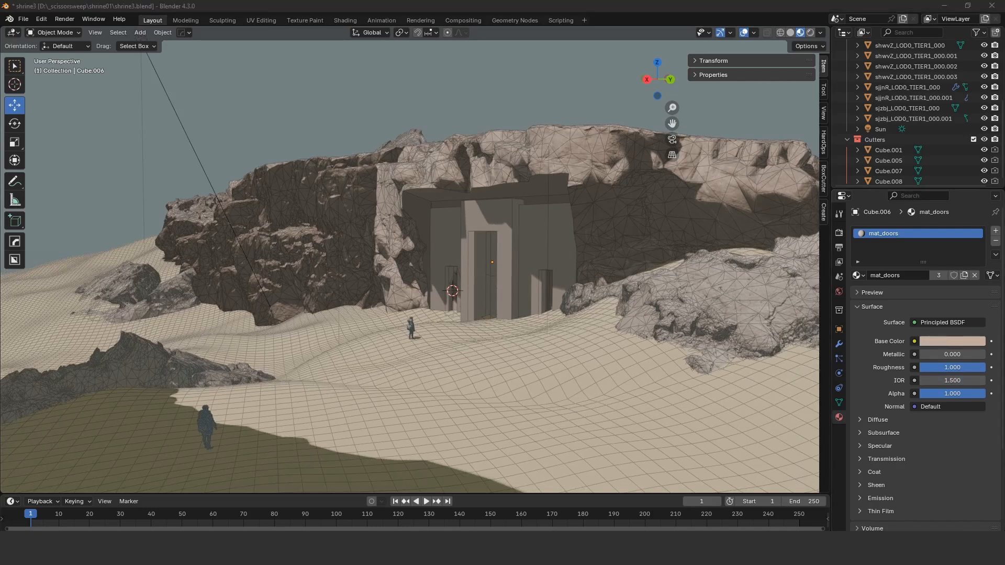
Step: Darken the mat_doors base colour to a muted olive grey, #8B8874FF
{"action": "left_click", "coordinate": [932, 343]}
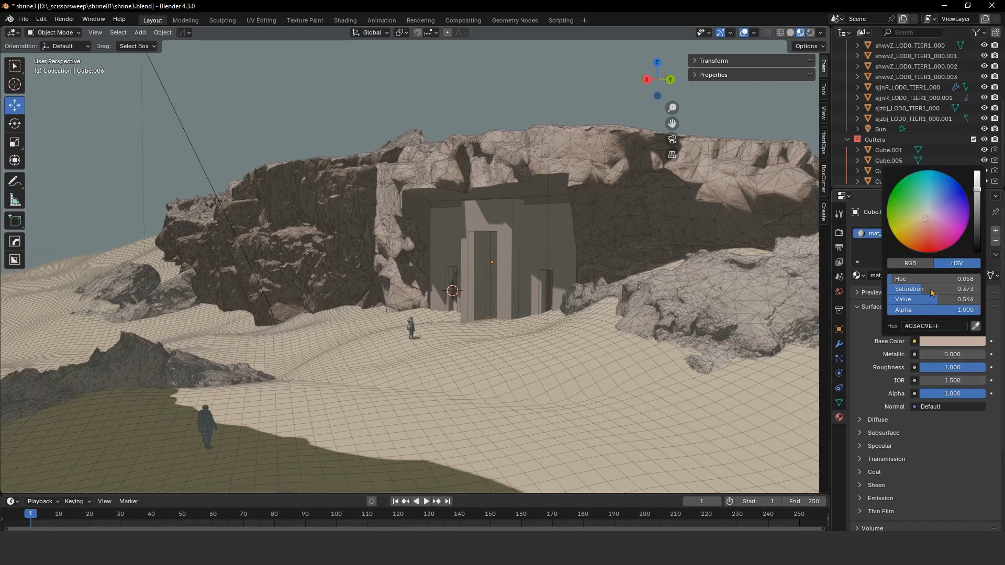
{"action": "mouse_move", "coordinate": [977, 189]}
{"action": "left_mouse_down"}
{"action": "mouse_move", "coordinate": [977, 208]}
{"action": "mouse_move", "coordinate": [977, 174]}
{"action": "mouse_move", "coordinate": [977, 183]}
{"action": "left_mouse_up"}
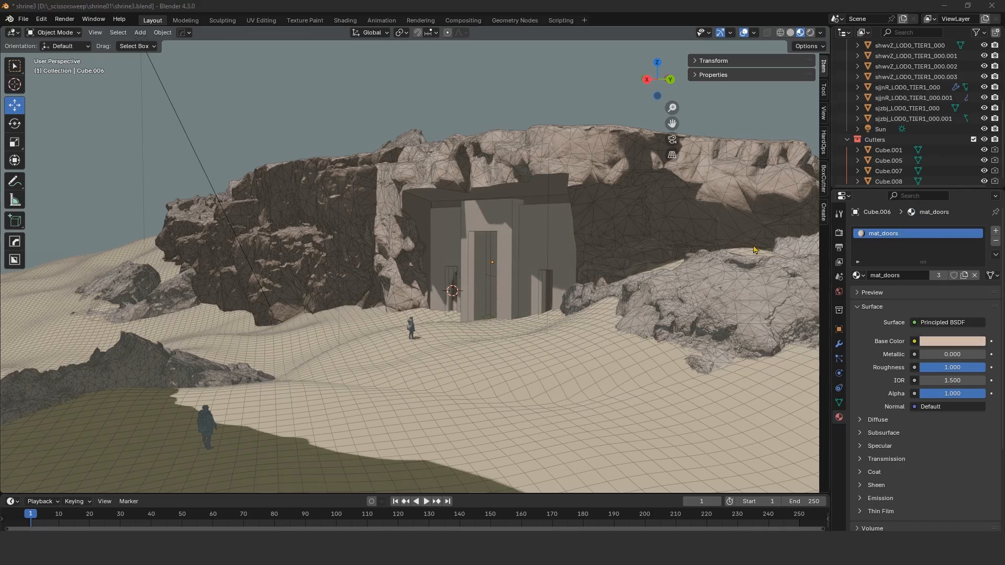
{"action": "left_click", "coordinate": [952, 341]}
{"action": "left_click_drag", "start_coordinate": [977, 188], "coordinate": [977, 201]}
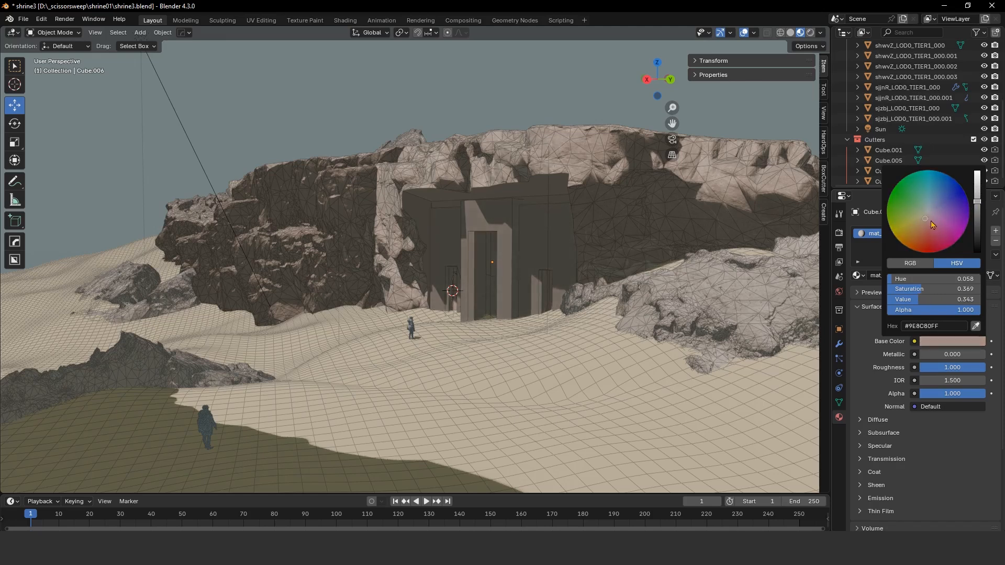
{"action": "left_click_drag", "start_coordinate": [925, 220], "coordinate": [928, 217]}
{"action": "left_click_drag", "start_coordinate": [977, 202], "coordinate": [977, 204]}
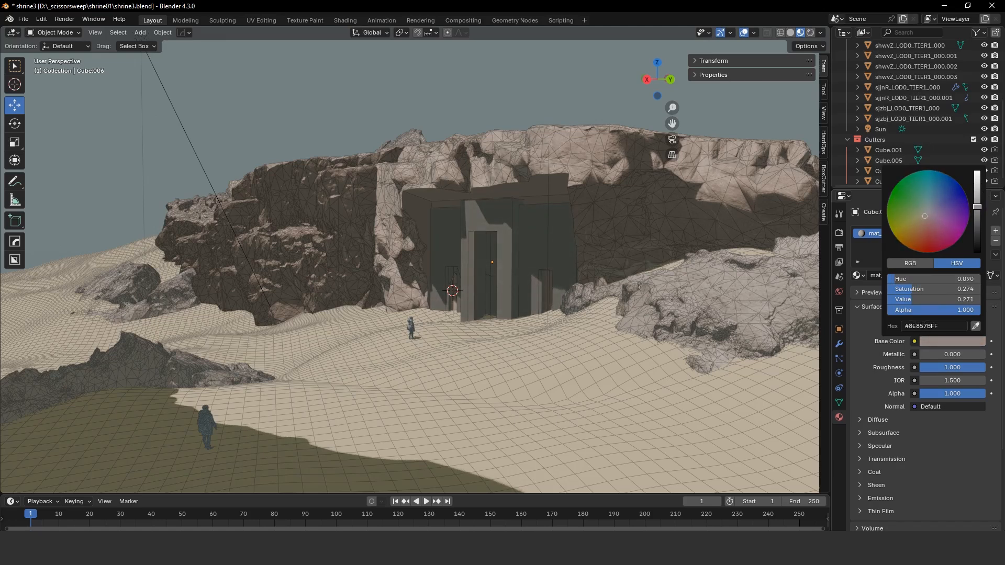
{"action": "left_click_drag", "start_coordinate": [977, 207], "coordinate": [923, 215]}
{"action": "middle_click_drag", "start_coordinate": [500, 137], "coordinate": [491, 182]}
{"action": "scroll", "coordinate": [494, 160], "scroll_direction": "down", "scroll_amount": 2}
{"action": "scroll", "coordinate": [491, 183], "scroll_direction": "up", "scroll_amount": 5}
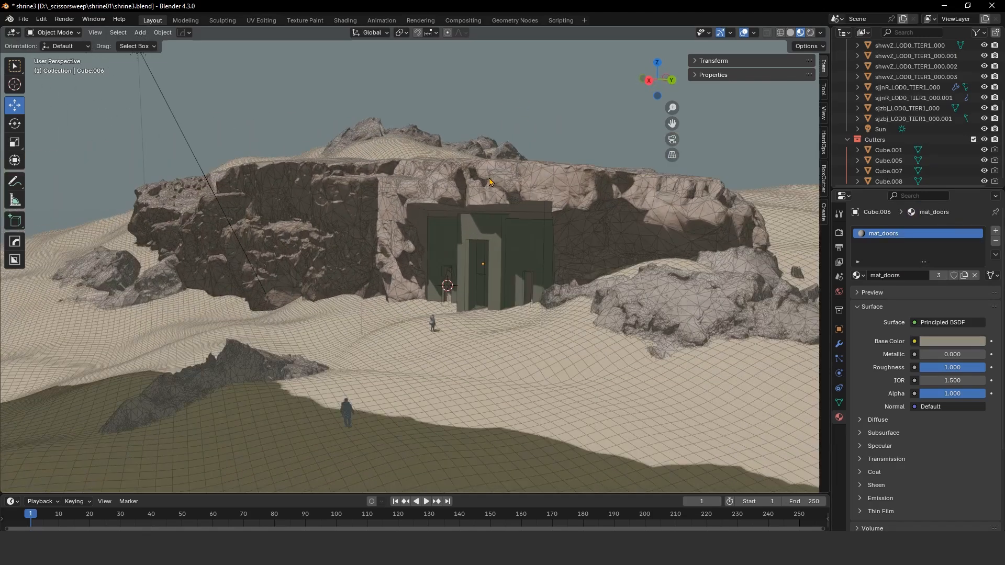
{"action": "middle_click_drag", "start_coordinate": [485, 175], "coordinate": [485, 176]}
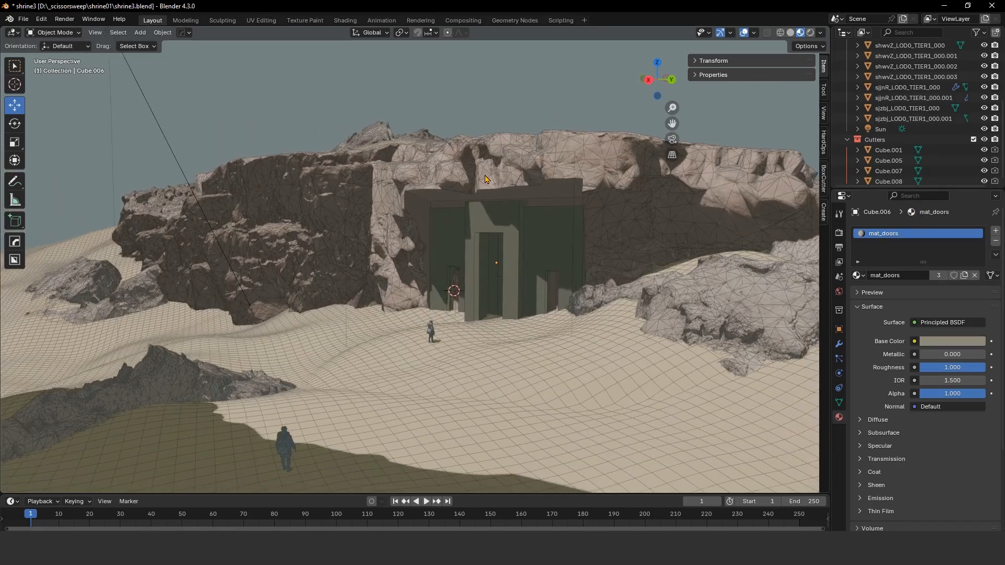
Step: Select both human figures, set their shared phong2 material's roughness to 1.000 and base colour to #565656FF, leaving them unselected
{"action": "left_click", "coordinate": [431, 335]}
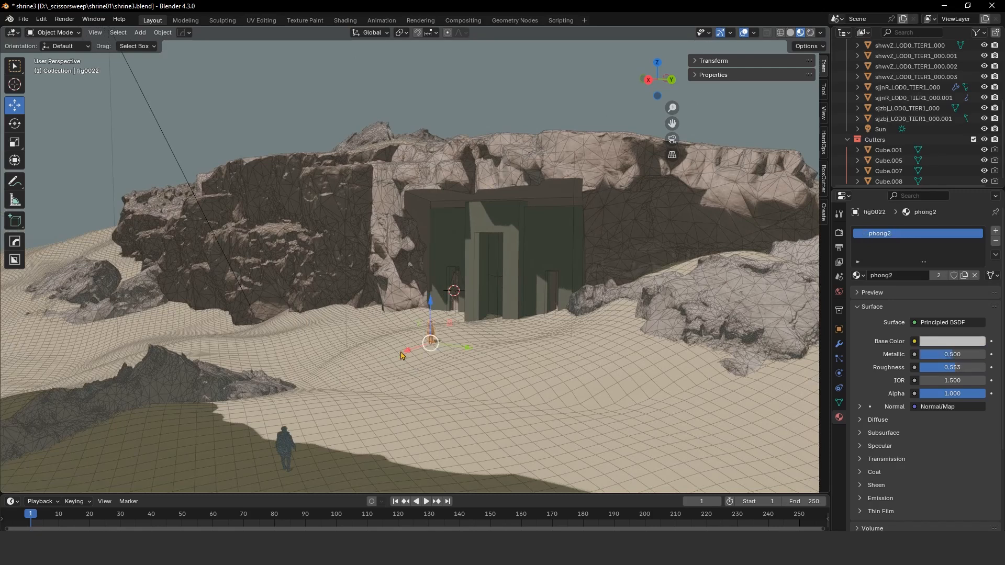
{"action": "left_click", "coordinate": [287, 456], "text": "shift"}
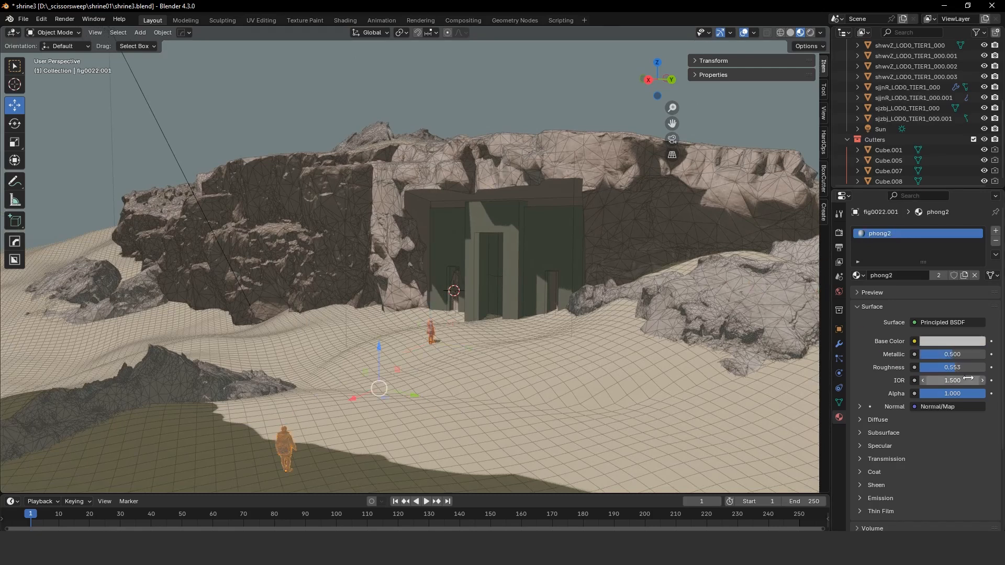
{"action": "left_click_drag", "start_coordinate": [959, 368], "coordinate": [984, 368]}
{"action": "left_click", "coordinate": [938, 342]}
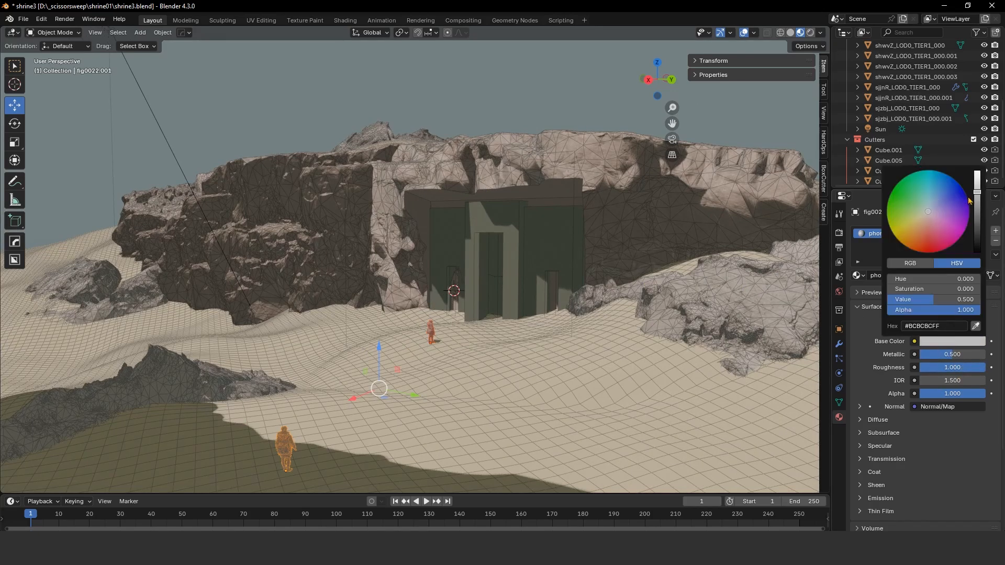
{"action": "left_click_drag", "start_coordinate": [977, 190], "coordinate": [977, 171]}
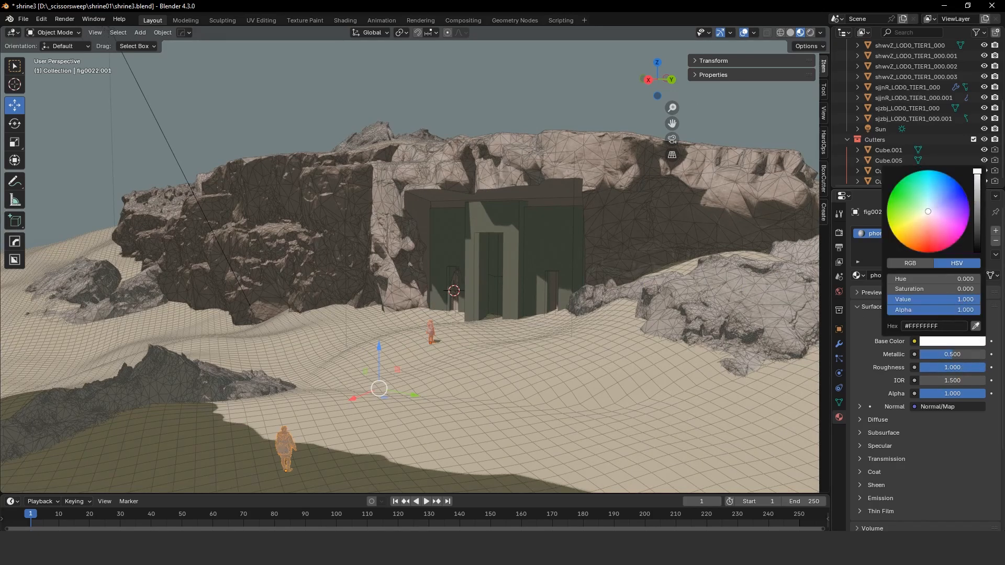
{"action": "left_click", "coordinate": [518, 68]}
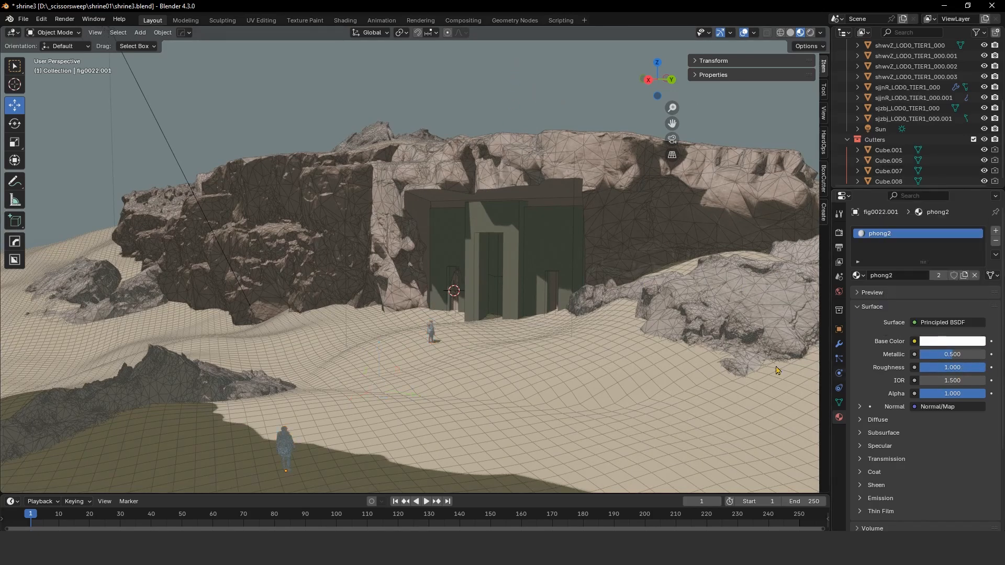
{"action": "left_click", "coordinate": [966, 343]}
{"action": "left_click_drag", "start_coordinate": [977, 195], "coordinate": [977, 226]}
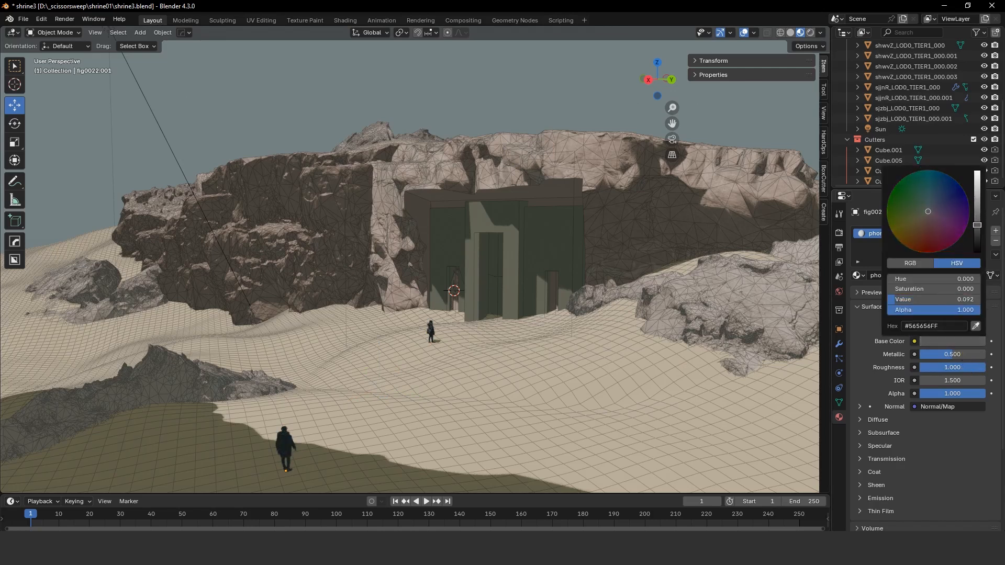
Step: Select the central facade block, shift the mat_doors base colour from olive towards a more neutral grey, and clear the selection
{"action": "middle_click_drag", "start_coordinate": [530, 251], "coordinate": [510, 243]}
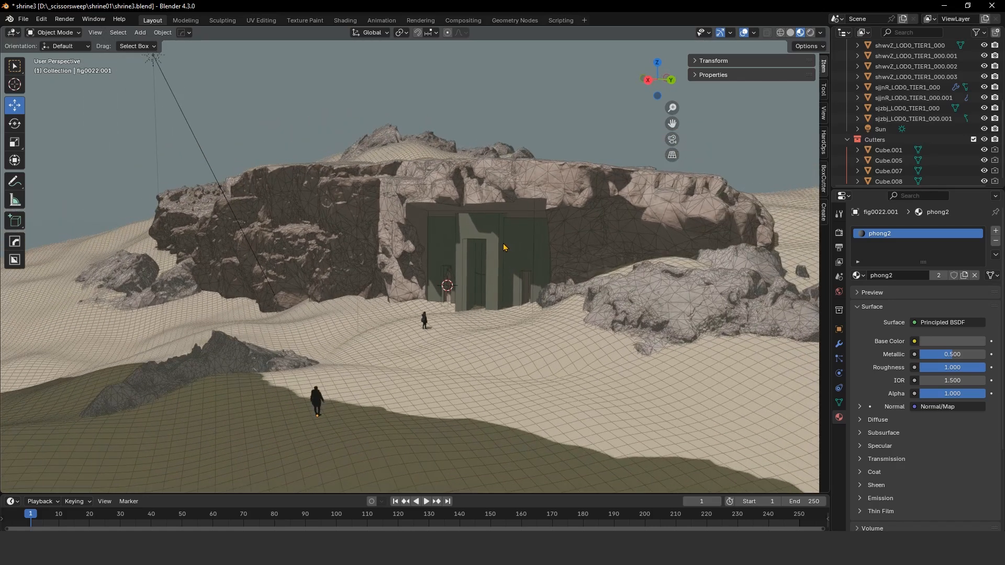
{"action": "left_click", "coordinate": [504, 243]}
{"action": "left_click", "coordinate": [952, 341]}
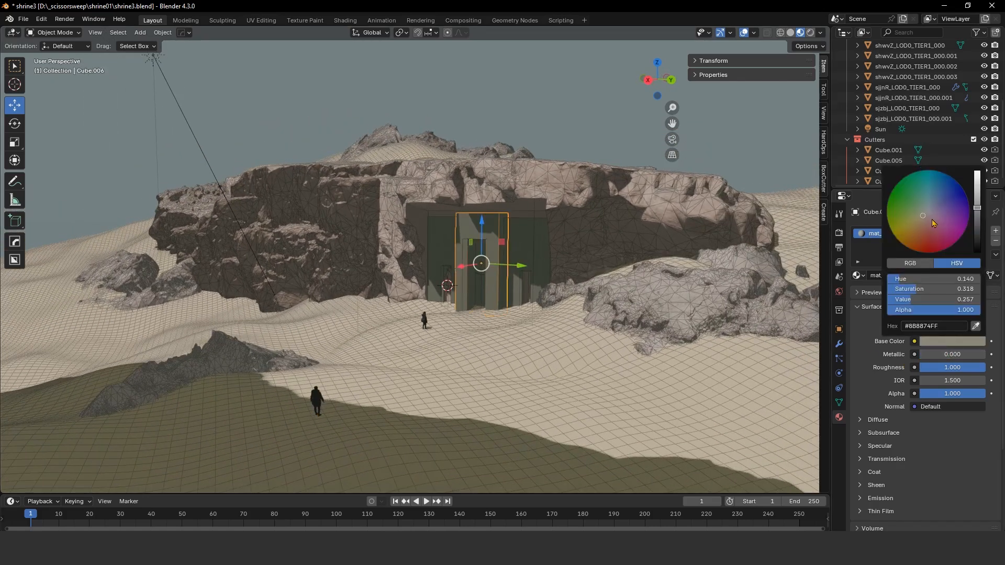
{"action": "left_click_drag", "start_coordinate": [923, 215], "coordinate": [926, 214]}
{"action": "left_click", "coordinate": [512, 85]}
{"action": "scroll", "coordinate": [504, 162], "scroll_direction": "up", "scroll_amount": 3}
{"action": "middle_click_drag", "start_coordinate": [504, 163], "coordinate": [485, 178]}
{"action": "scroll", "coordinate": [475, 176], "scroll_direction": "down", "scroll_amount": 1}
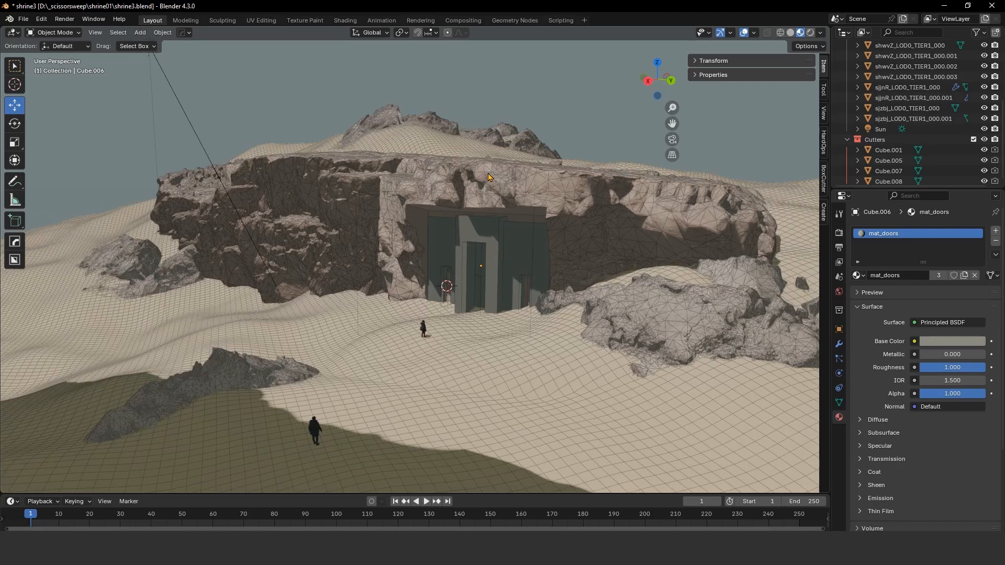
Step: Save the shrine3 scene file and check the recoloured facade from several angles
{"action": "middle_click_drag", "start_coordinate": [488, 177], "coordinate": [482, 215]}
{"action": "key", "text": "ctrl+s"}
{"action": "middle_click_drag", "start_coordinate": [448, 250], "coordinate": [431, 214]}
{"action": "middle_click_drag", "start_coordinate": [495, 205], "coordinate": [441, 224]}
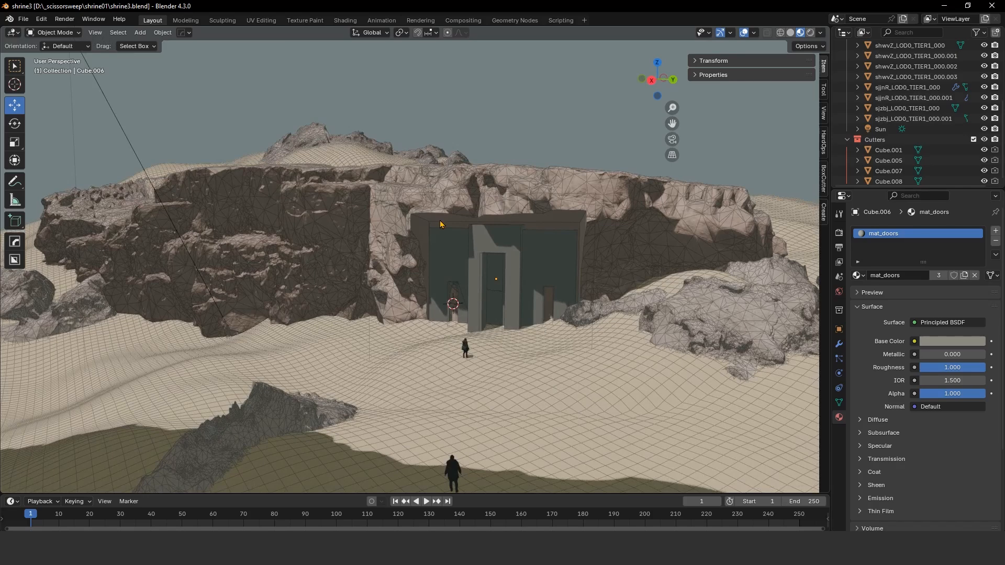
{"action": "middle_click_drag", "start_coordinate": [390, 224], "coordinate": [367, 221]}
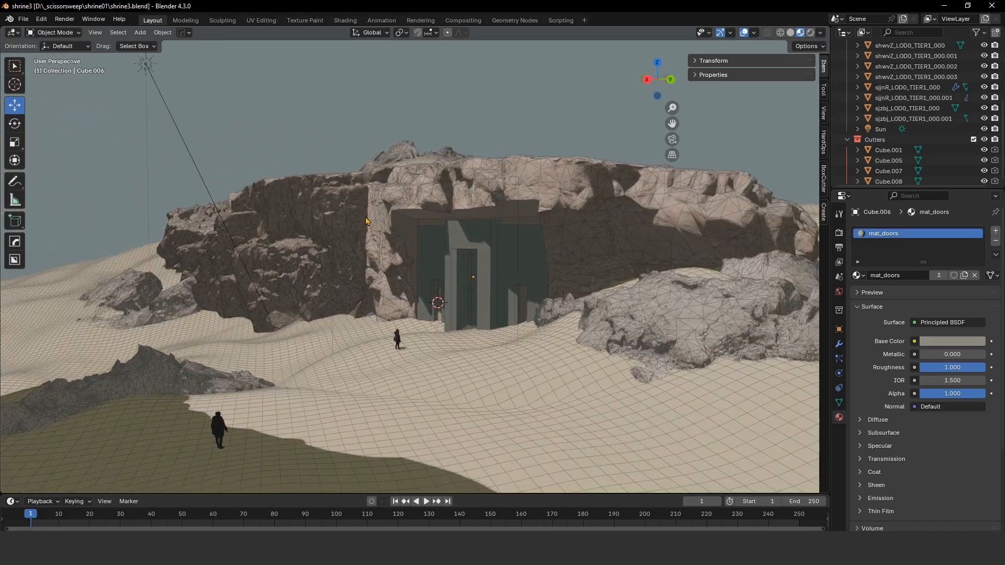
Step: Select the large foreground rock beside the shrine, set its MatID_1.007 roughness to 1.000, and clear the selection
{"action": "left_click", "coordinate": [646, 314]}
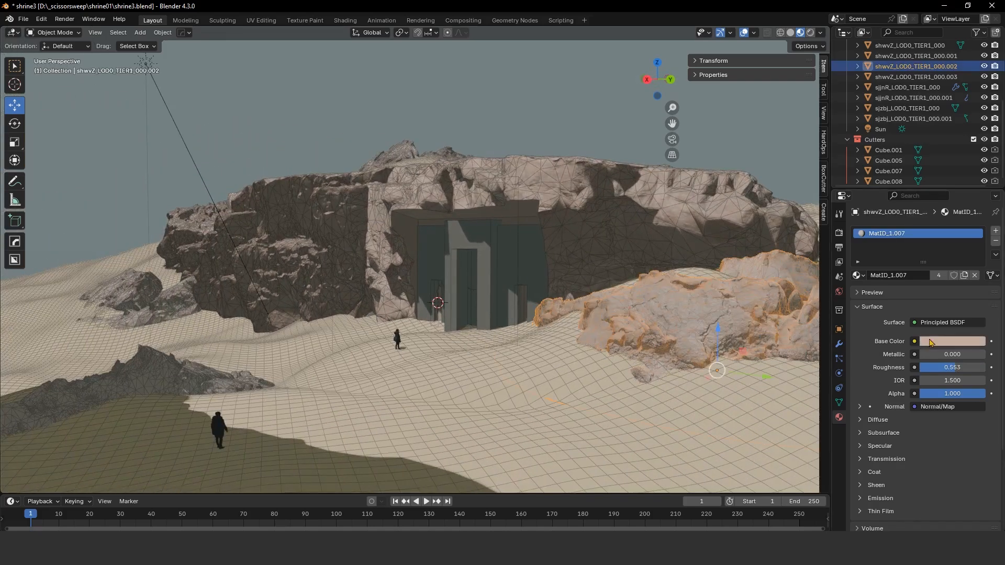
{"action": "left_click", "coordinate": [952, 346]}
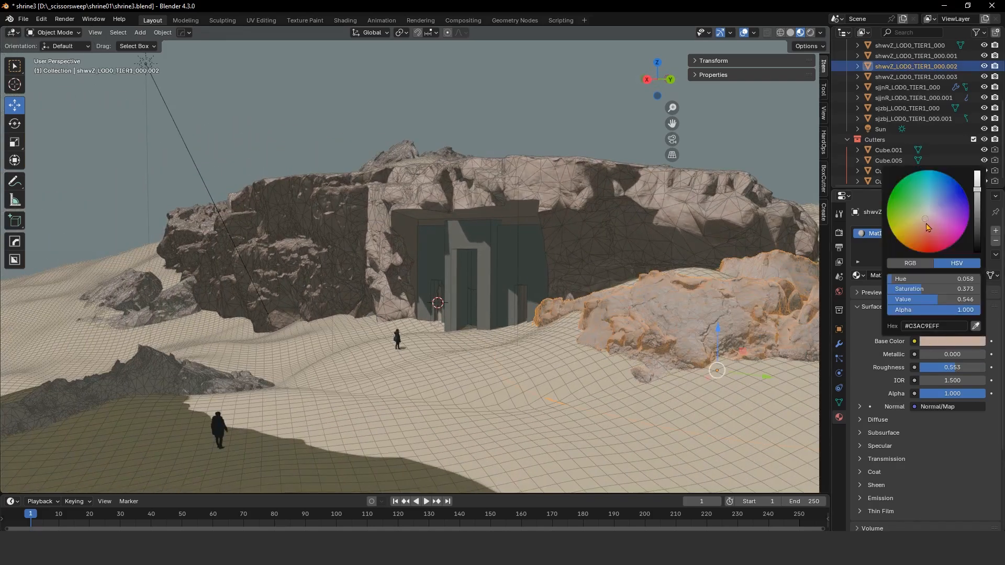
{"action": "left_click_drag", "start_coordinate": [957, 368], "coordinate": [981, 368]}
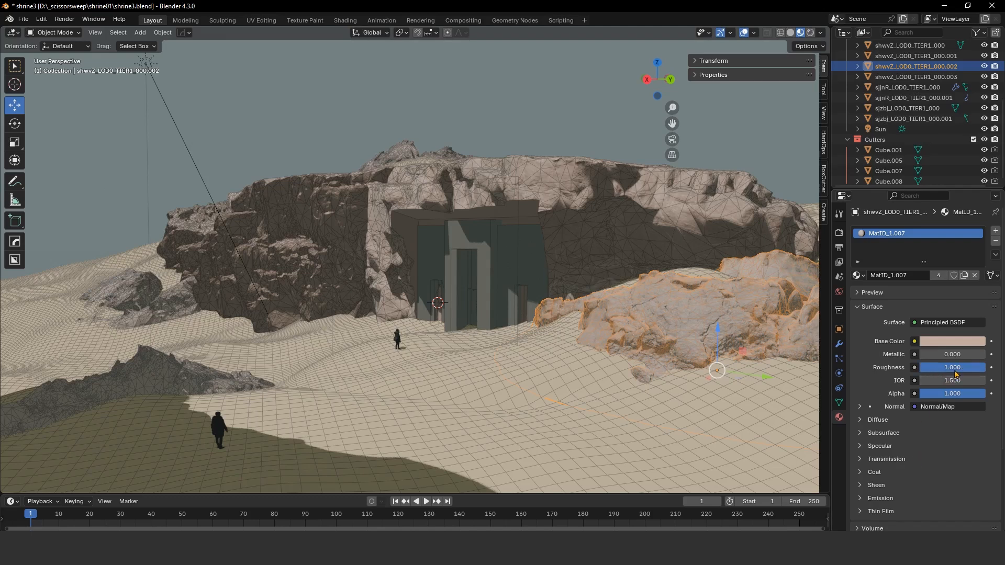
{"action": "left_click", "coordinate": [632, 134]}
Step: Examine the coloured shrine, cliff and rocks from different angles, finishing with a close view of the entrance facade
{"action": "middle_click_drag", "start_coordinate": [504, 191], "coordinate": [537, 207]}
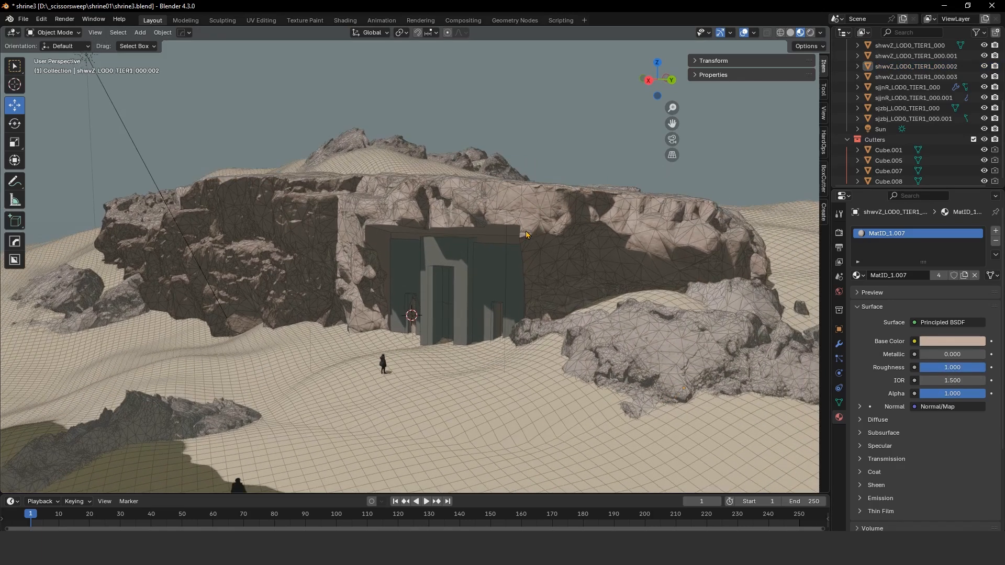
{"action": "mouse_move", "coordinate": [524, 231]}
{"action": "middle_mouse_down"}
{"action": "mouse_move", "coordinate": [560, 226]}
{"action": "mouse_move", "coordinate": [516, 231]}
{"action": "mouse_move", "coordinate": [560, 233]}
{"action": "mouse_move", "coordinate": [504, 222]}
{"action": "mouse_move", "coordinate": [527, 231]}
{"action": "mouse_move", "coordinate": [515, 237]}
{"action": "middle_mouse_up"}
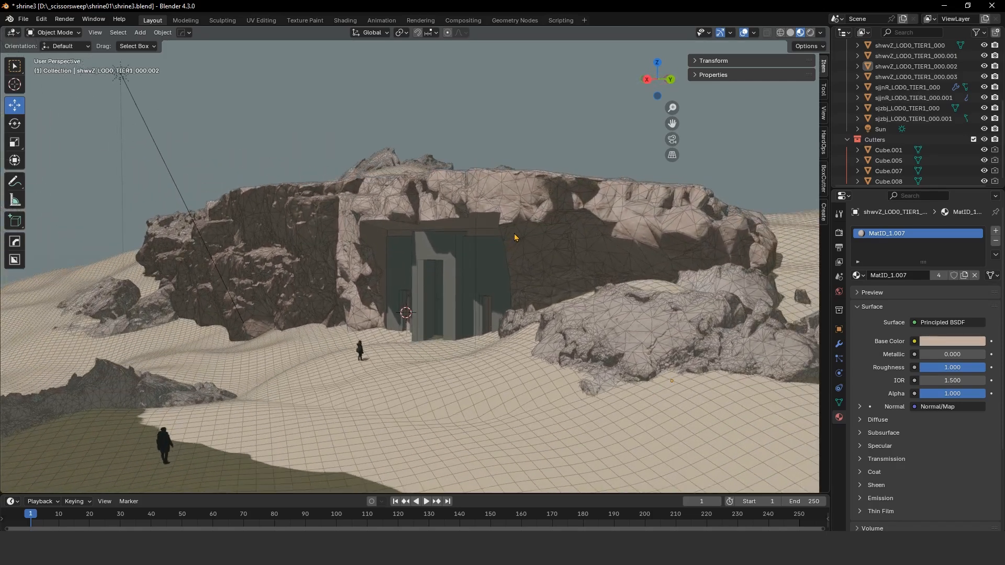
{"action": "middle_click_drag", "start_coordinate": [514, 238], "coordinate": [516, 251]}
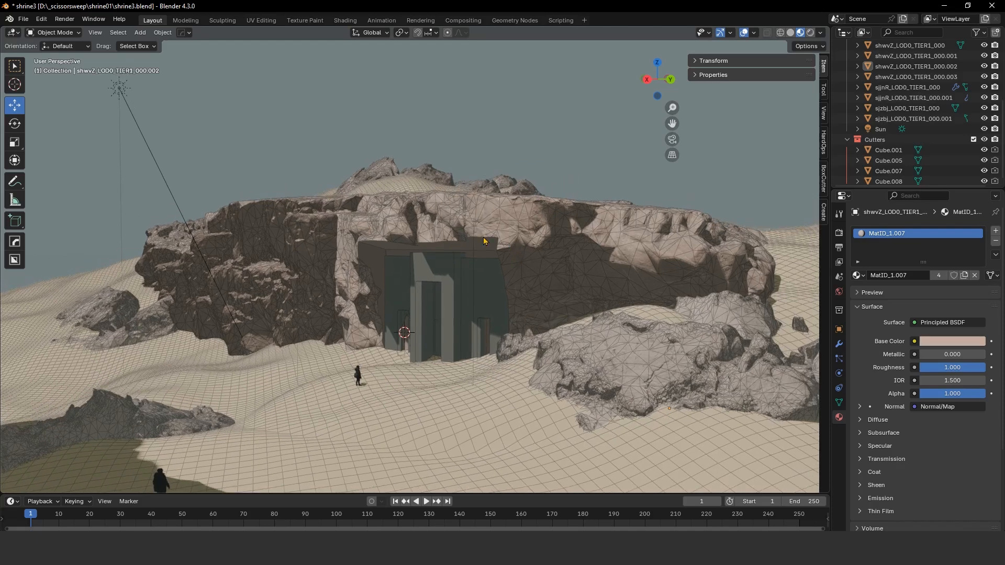
{"action": "middle_click_drag", "start_coordinate": [484, 241], "coordinate": [511, 233]}
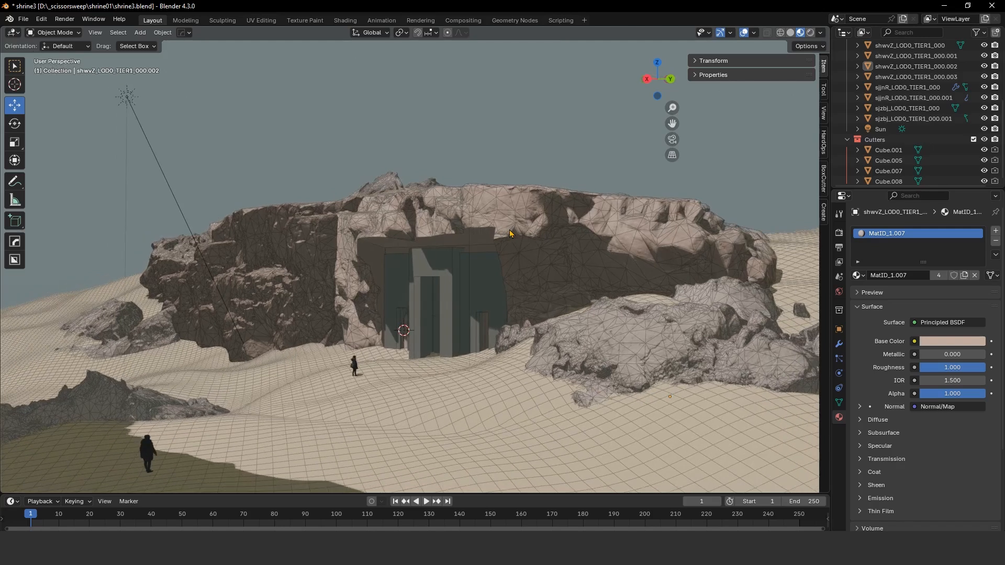
{"action": "middle_click_drag", "start_coordinate": [628, 217], "coordinate": [622, 218]}
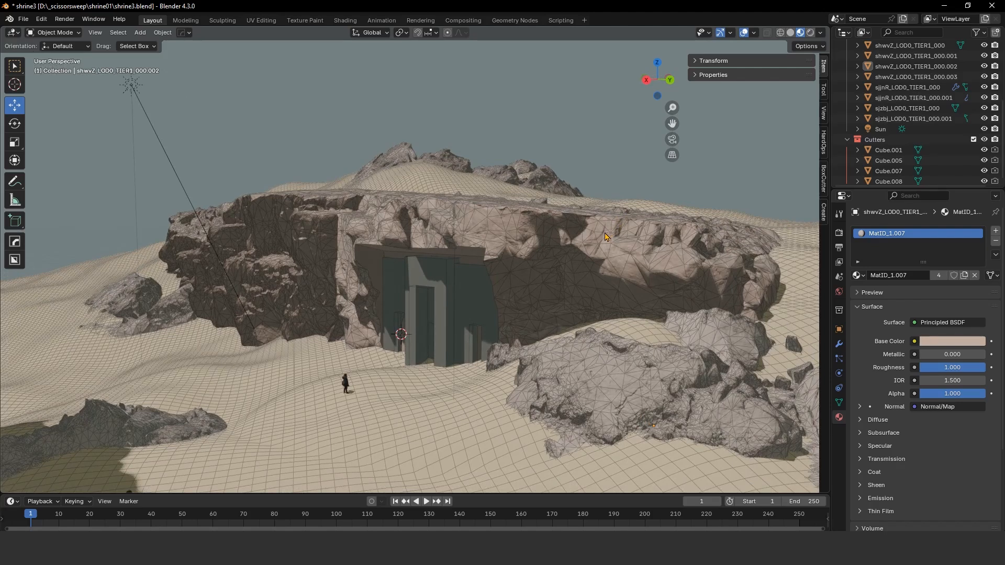
{"action": "middle_click_drag", "start_coordinate": [605, 234], "coordinate": [630, 227]}
{"action": "scroll", "coordinate": [601, 239], "scroll_direction": "up", "scroll_amount": 2}
{"action": "scroll", "coordinate": [601, 241], "scroll_direction": "up", "scroll_amount": 3}
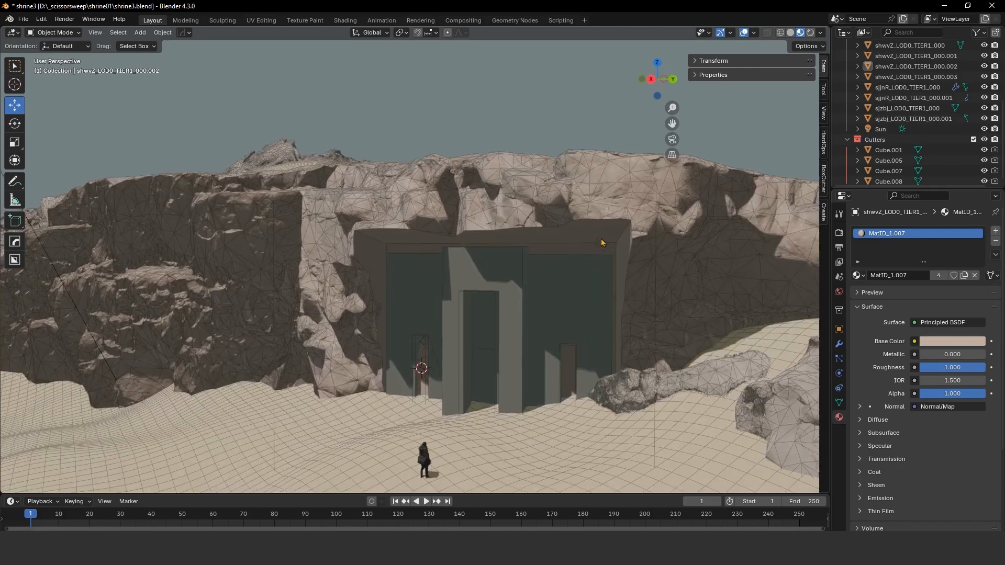
Step: Compare the materials of the central facade block and the two recessed side panels by selecting each in turn
{"action": "middle_click_drag", "start_coordinate": [575, 240], "coordinate": [571, 241]}
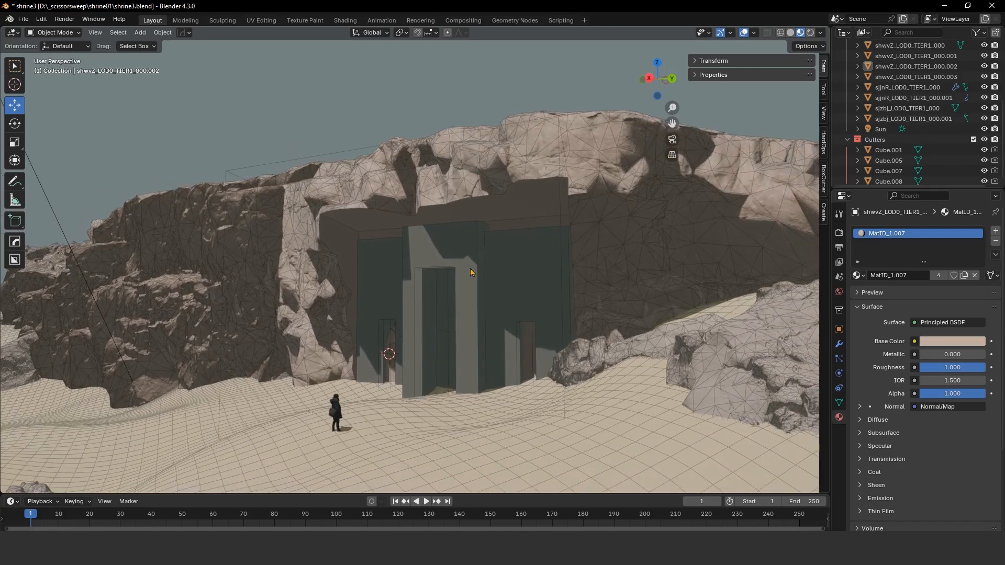
{"action": "left_click", "coordinate": [471, 261]}
{"action": "left_click", "coordinate": [526, 277]}
{"action": "left_click", "coordinate": [479, 269]}
{"action": "left_click", "coordinate": [393, 260]}
{"action": "left_click", "coordinate": [446, 253]}
{"action": "left_click", "coordinate": [520, 267]}
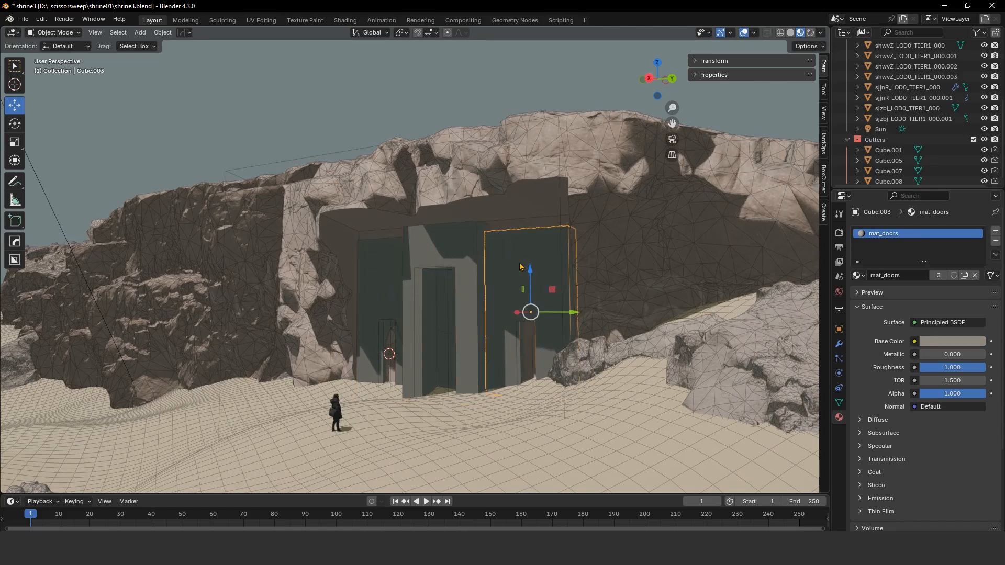
{"action": "left_click", "coordinate": [461, 255]}
{"action": "left_click", "coordinate": [376, 255]}
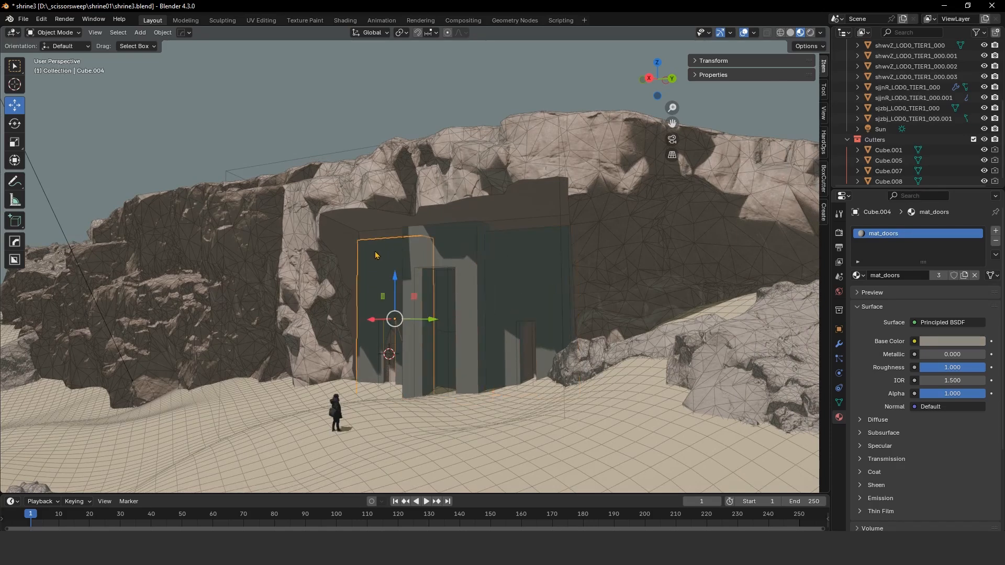
{"action": "left_click", "coordinate": [430, 249]}
{"action": "left_click", "coordinate": [544, 266]}
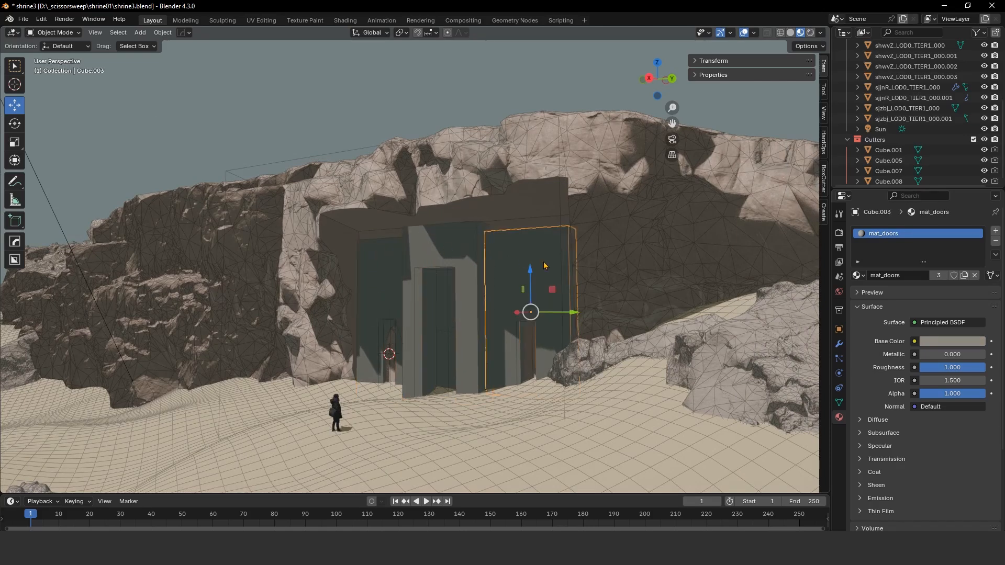
Step: Clear the facade panel selection and examine the whole shrine, cliff and dunes from a wider, slightly raised viewpoint
{"action": "scroll", "coordinate": [547, 265], "scroll_direction": "down", "scroll_amount": 4}
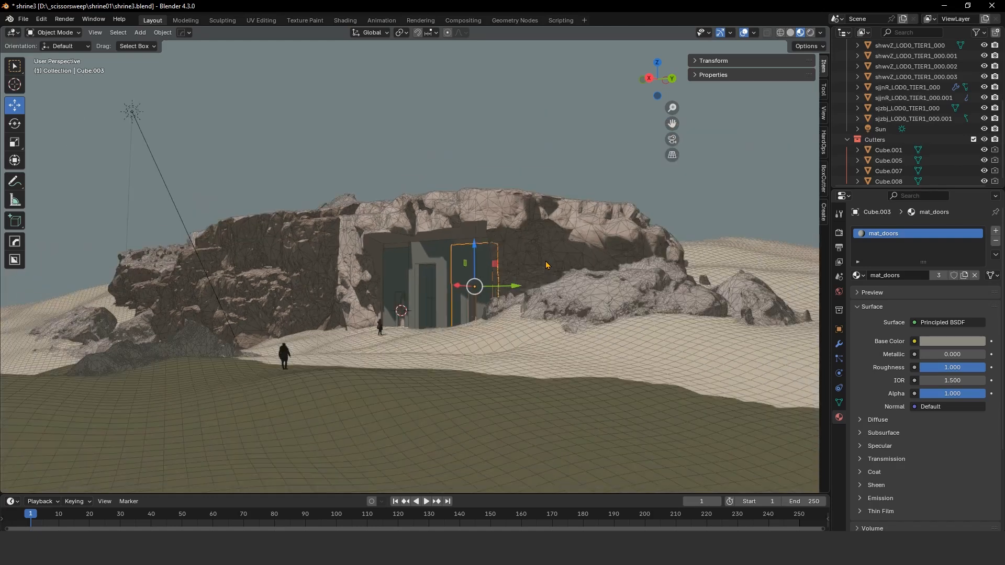
{"action": "scroll", "coordinate": [546, 264], "scroll_direction": "up", "scroll_amount": 3}
{"action": "scroll", "coordinate": [546, 264], "scroll_direction": "down", "scroll_amount": 1}
{"action": "mouse_move", "coordinate": [546, 262]}
{"action": "middle_mouse_down"}
{"action": "mouse_move", "coordinate": [532, 266]}
{"action": "mouse_move", "coordinate": [565, 267]}
{"action": "middle_mouse_up"}
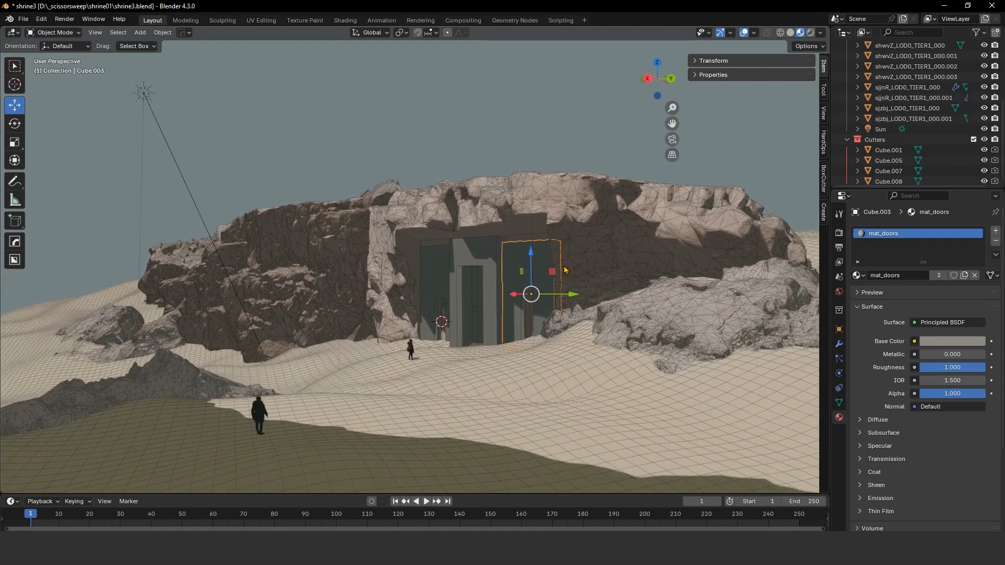
{"action": "left_click", "coordinate": [554, 156]}
{"action": "middle_click_drag", "start_coordinate": [554, 156], "coordinate": [504, 161]}
{"action": "middle_click_drag", "start_coordinate": [520, 179], "coordinate": [528, 185]}
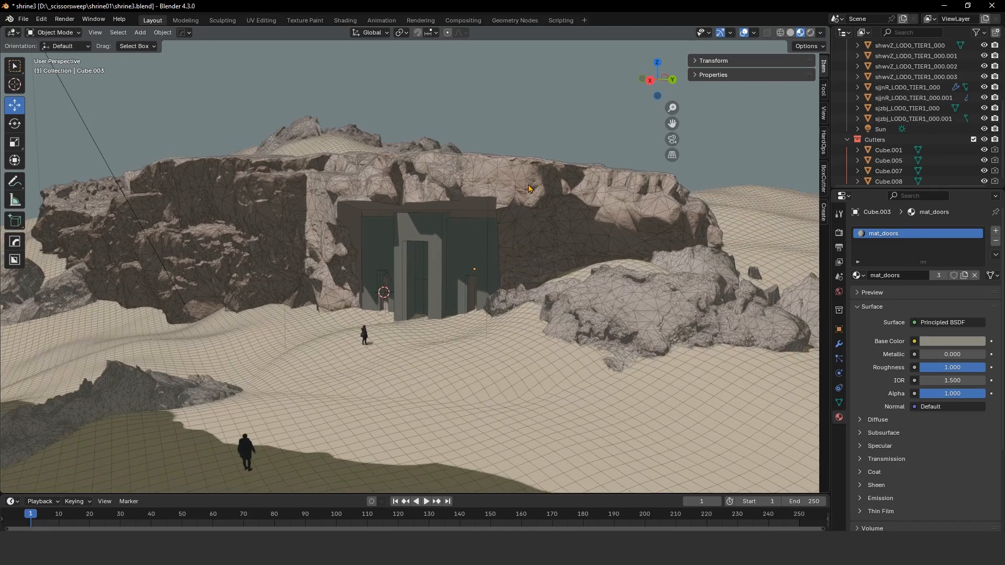